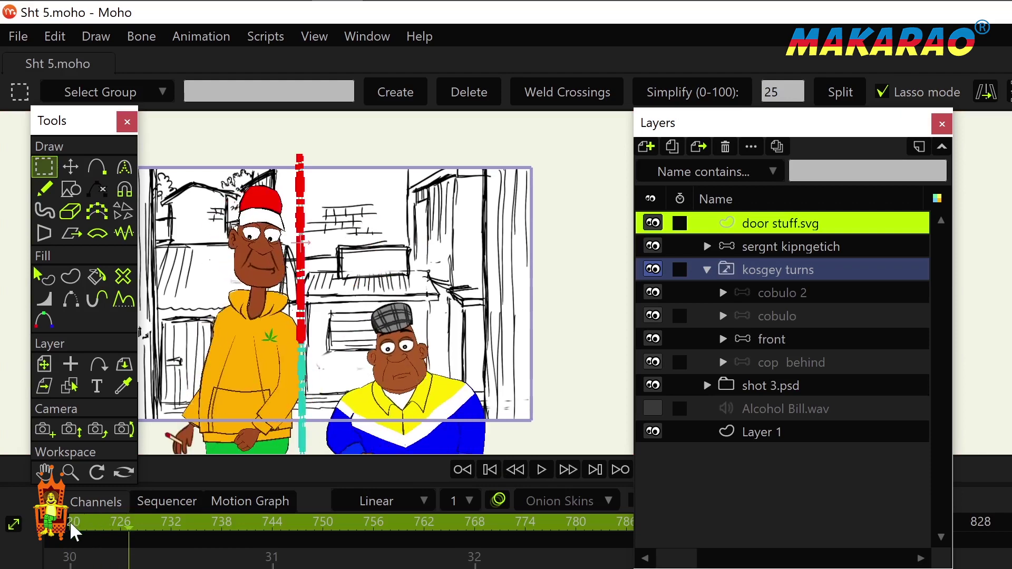
Move the playhead back to frame 720 so the whole shot with both characters can be worked on
left_click(74, 523)
left_click_drag(358, 356, 431, 337)
scroll(431, 337, "down", 1)
scroll(431, 338, "down", 1)
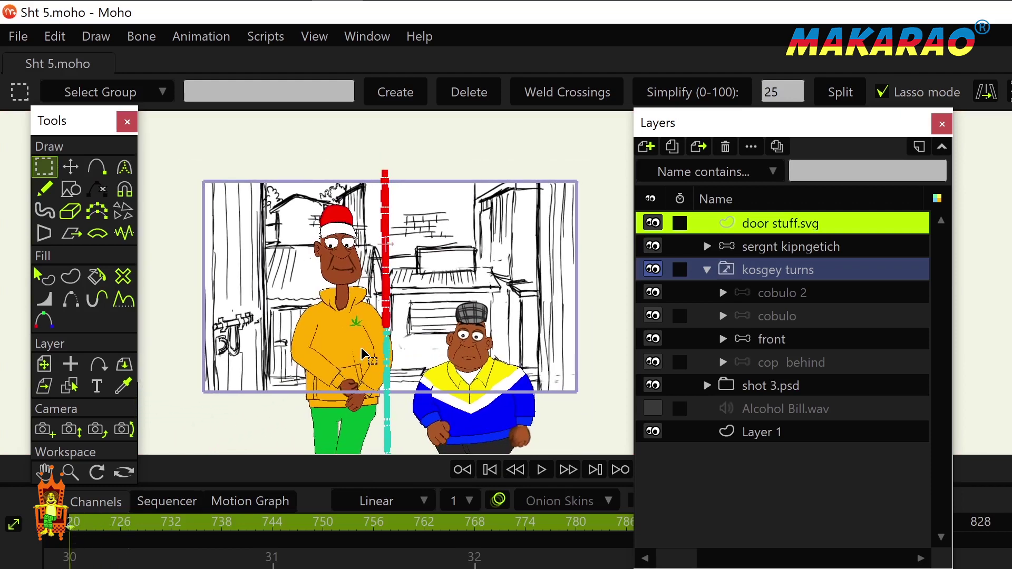
left_click_drag(366, 345, 329, 382)
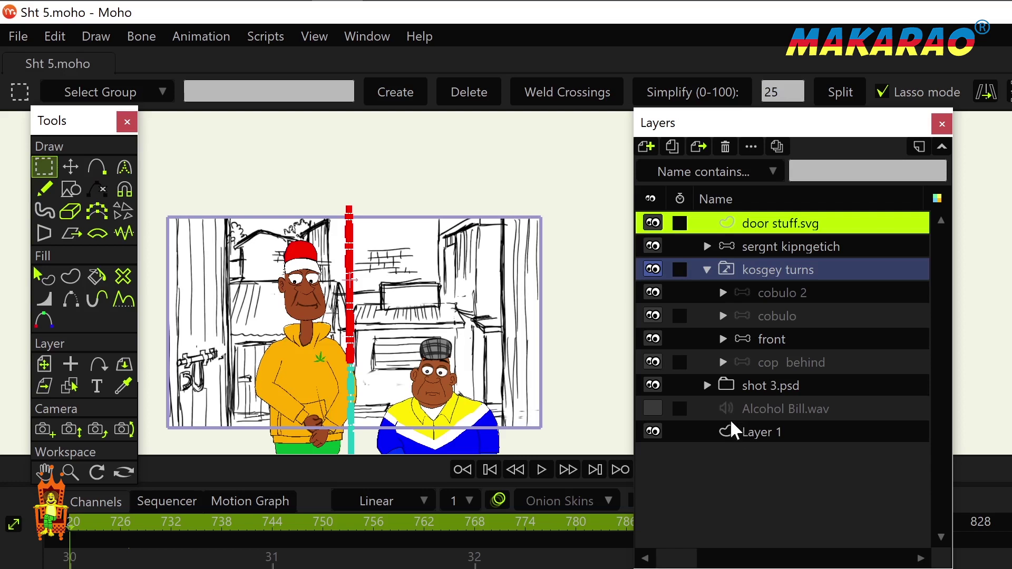
Hide the sketched background layer shot 3.psd and delete it from the project
left_click(732, 433)
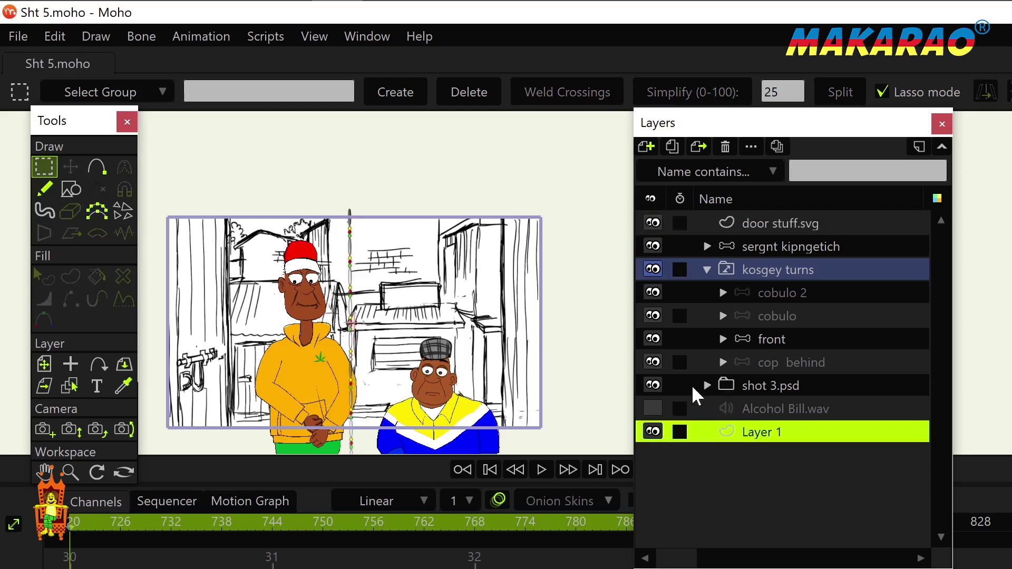
left_click(652, 385)
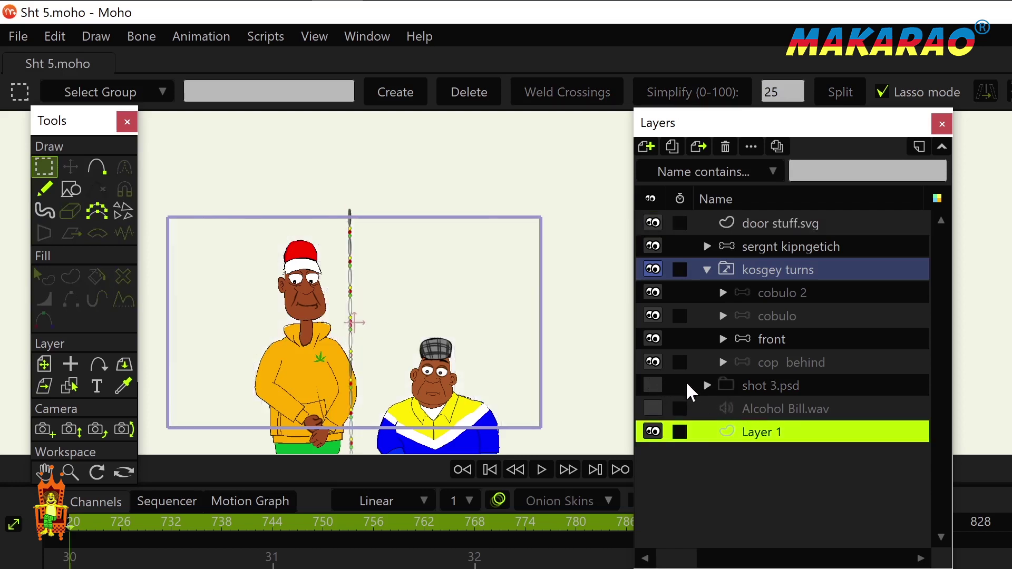
left_click(657, 384)
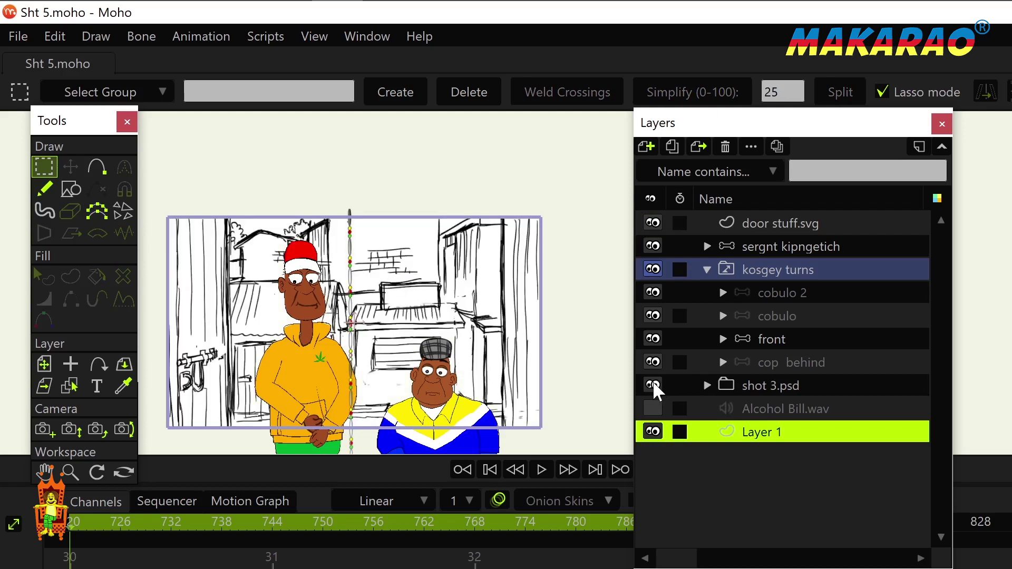
left_click(655, 381)
left_click(740, 388)
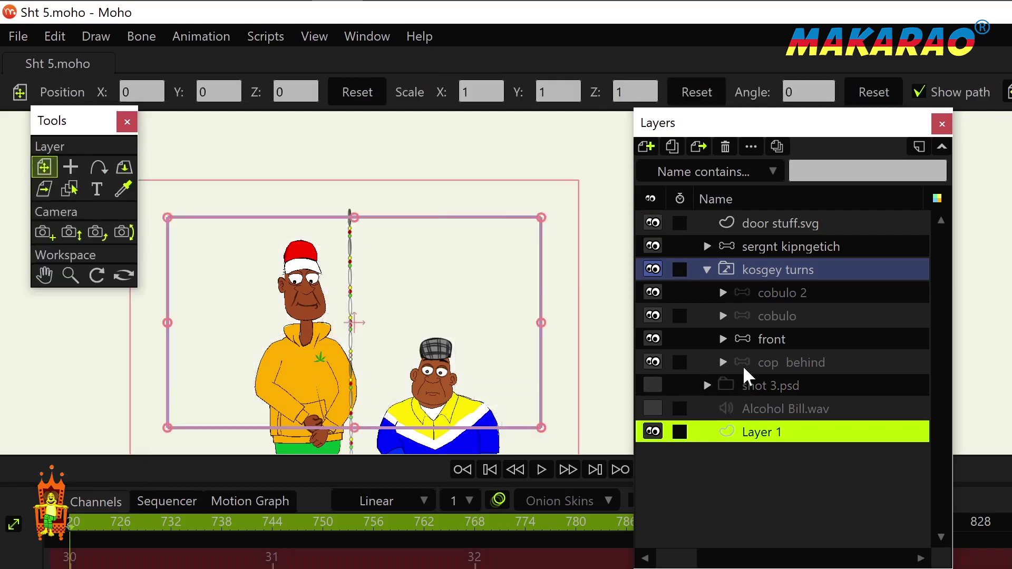
left_click(723, 147)
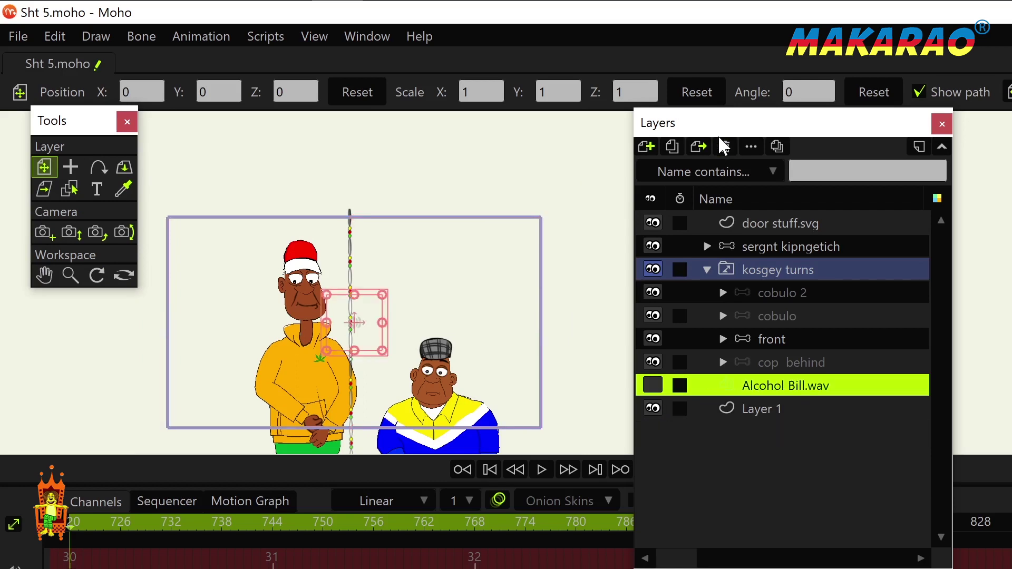
Start adding an image layer above Alcohol Bill.wav and browse to the Bgs folder inside EP 5 Alcohol Bill
left_click(647, 147)
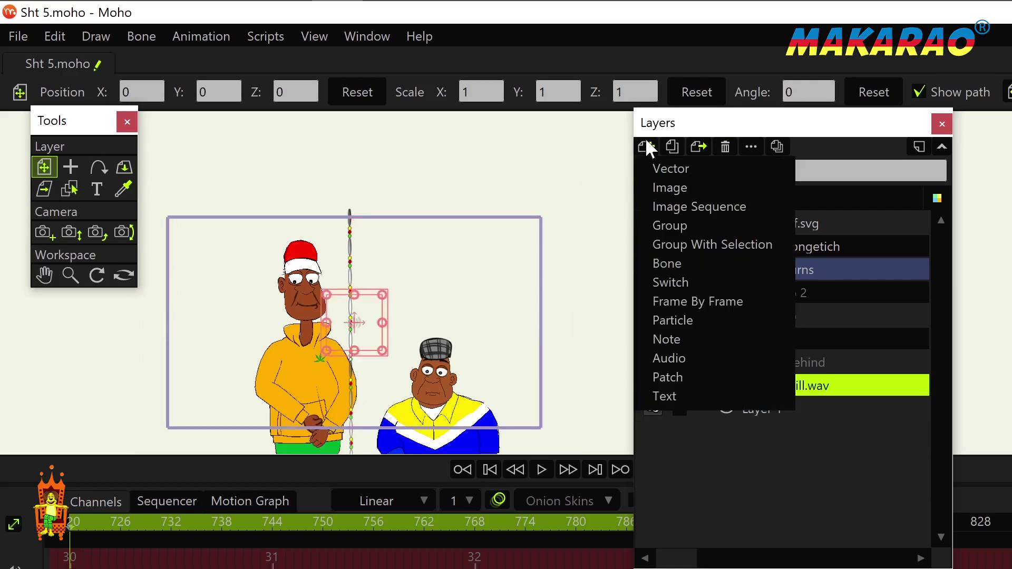
left_click(672, 183)
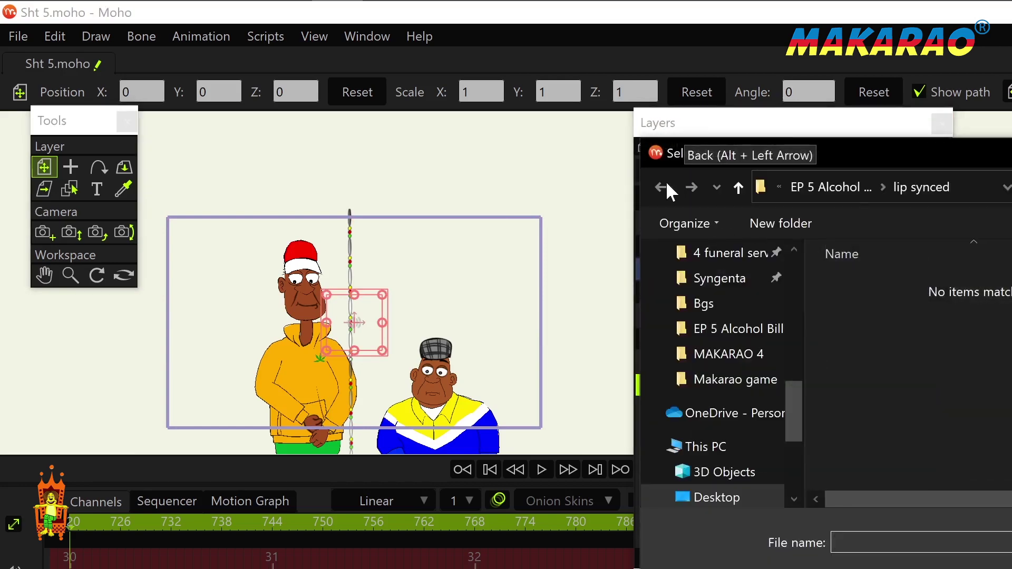
left_click(739, 188)
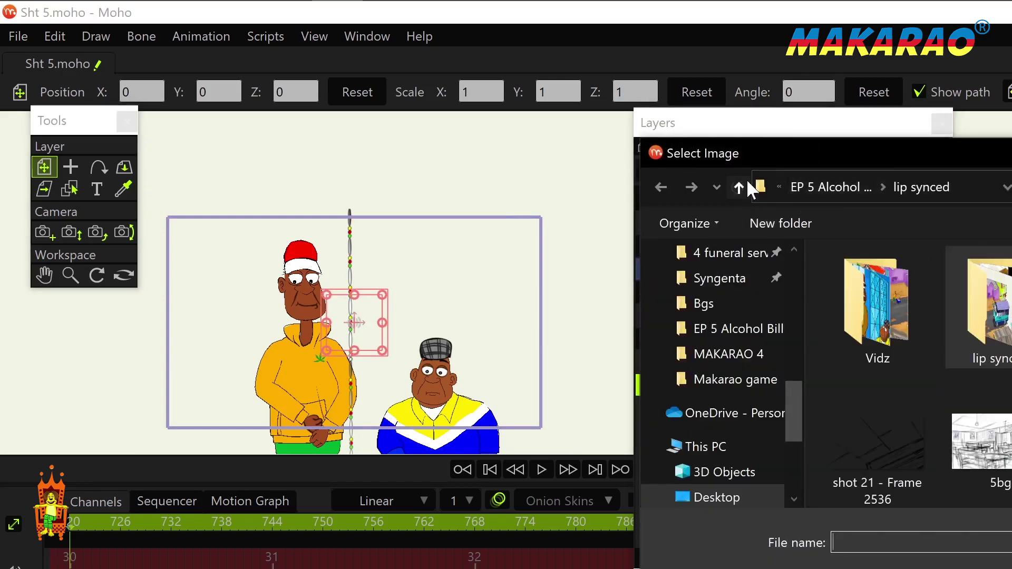
left_click_drag(838, 146, 1011, 140)
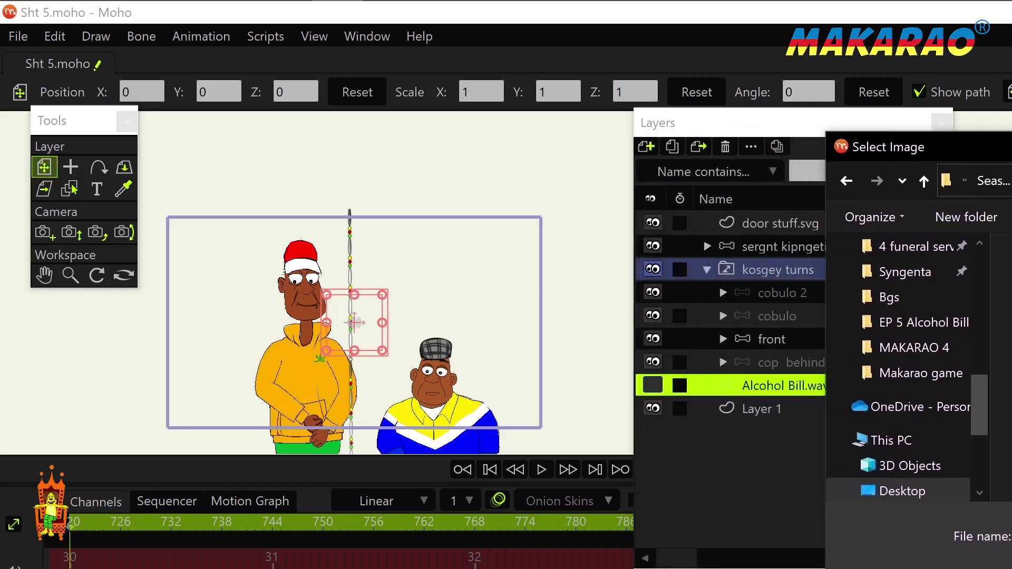
double_click(1011, 280)
left_click_drag(1009, 136, 792, 120)
Find the door image in the Bgs folder and import it as the new image layer
scroll(896, 295, "down", 3)
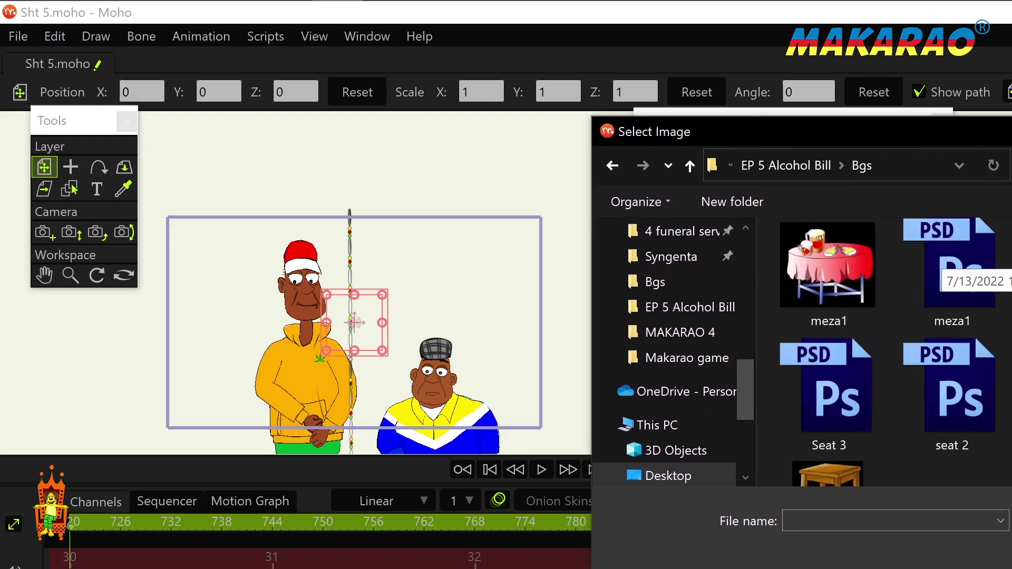
scroll(938, 279, "down", 8)
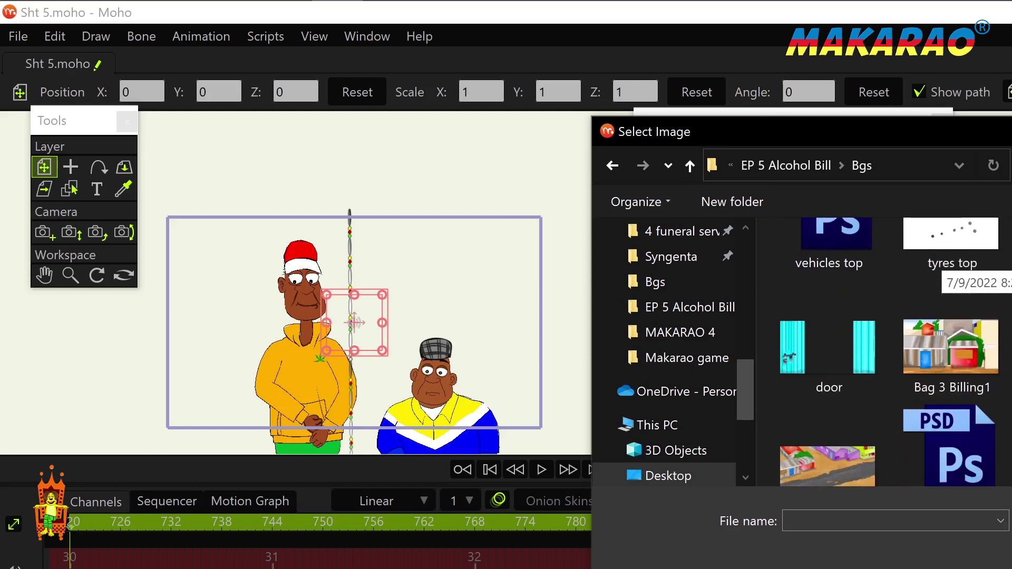
scroll(917, 274, "up", 3)
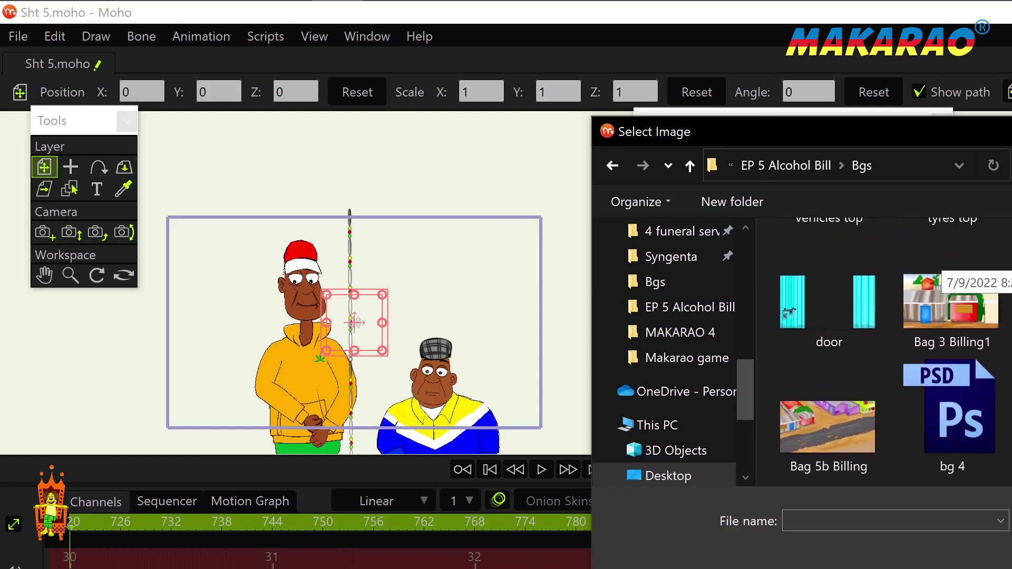
left_click(917, 260)
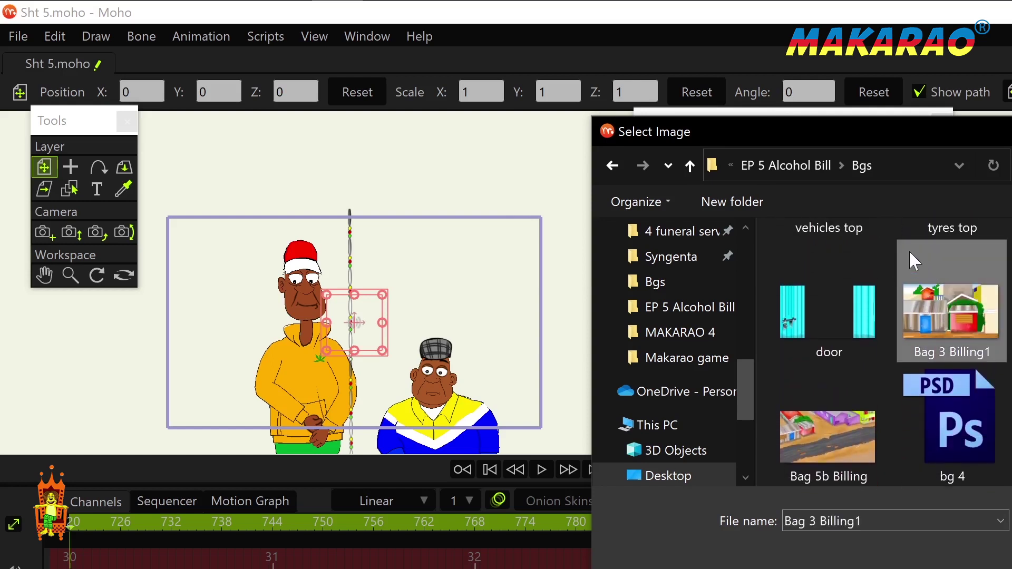
left_click(850, 308)
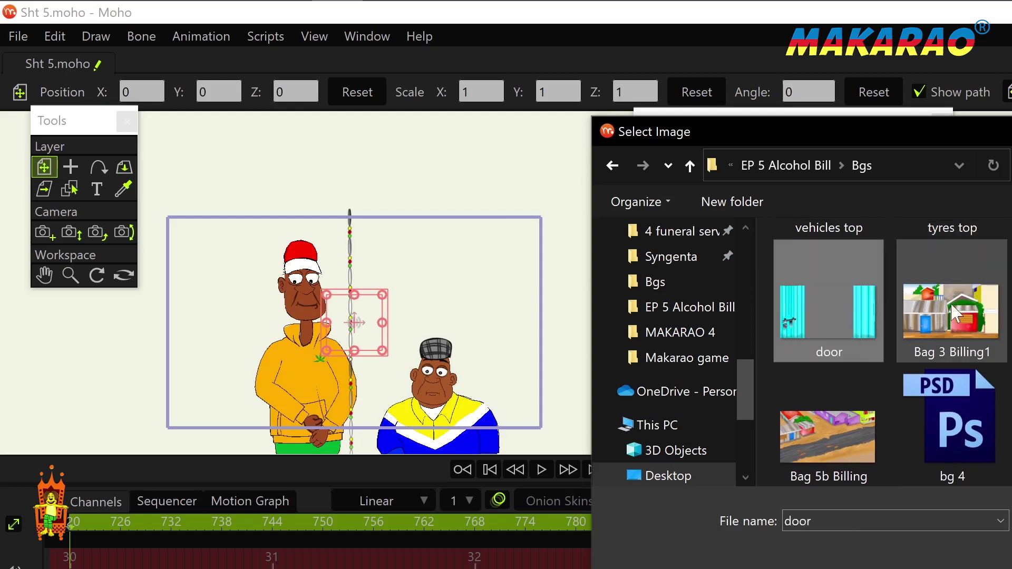
left_click(956, 315)
left_click(821, 314)
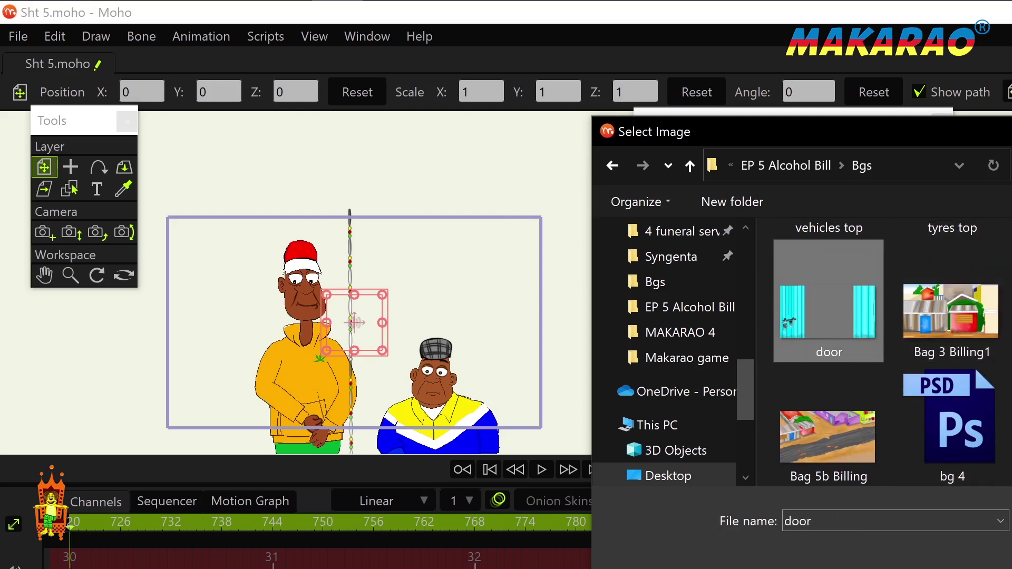
key("Return")
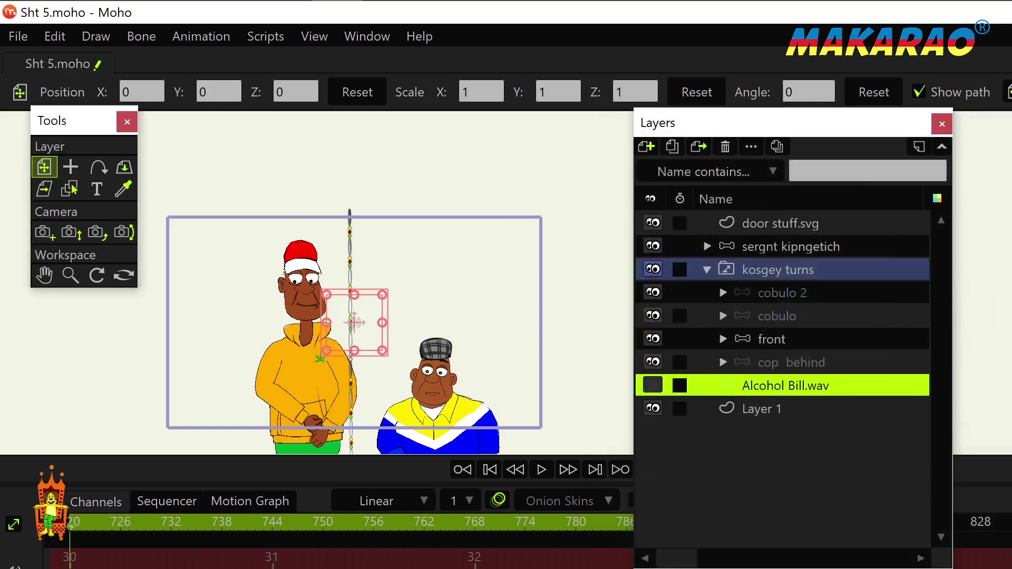
Scale the door.png layer down to about 0.6211 and move it to about X 0.1746, Y 0.0582, framing the characters
scroll(482, 400, "down", 4)
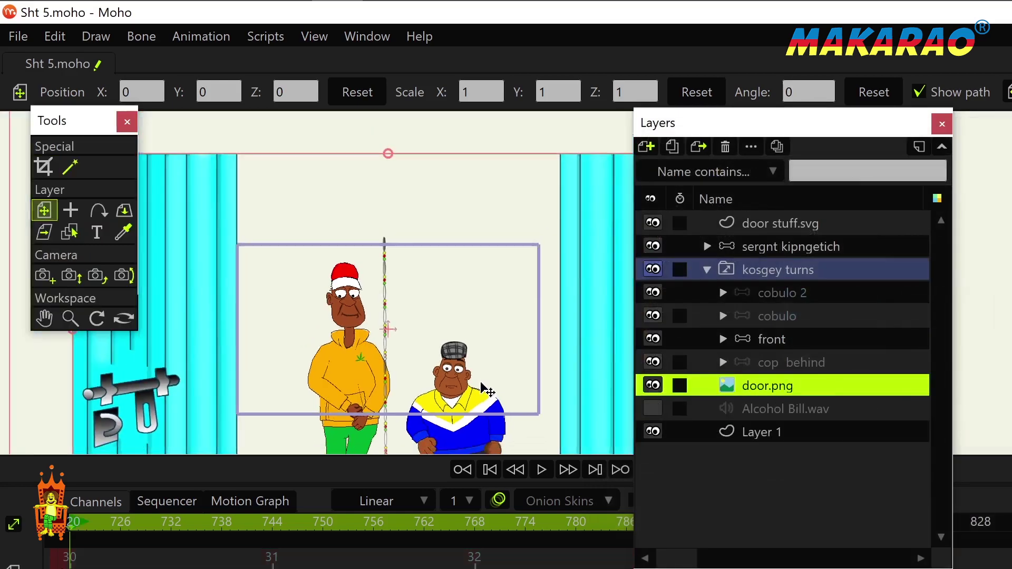
left_click_drag(514, 244, 421, 295)
left_click_drag(516, 245, 516, 246)
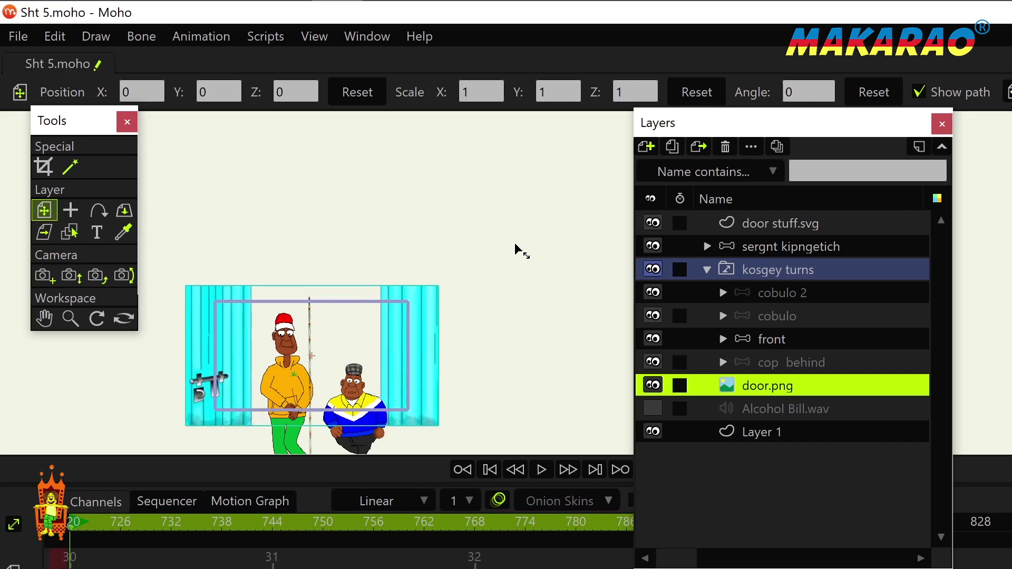
left_click_drag(515, 246, 438, 287)
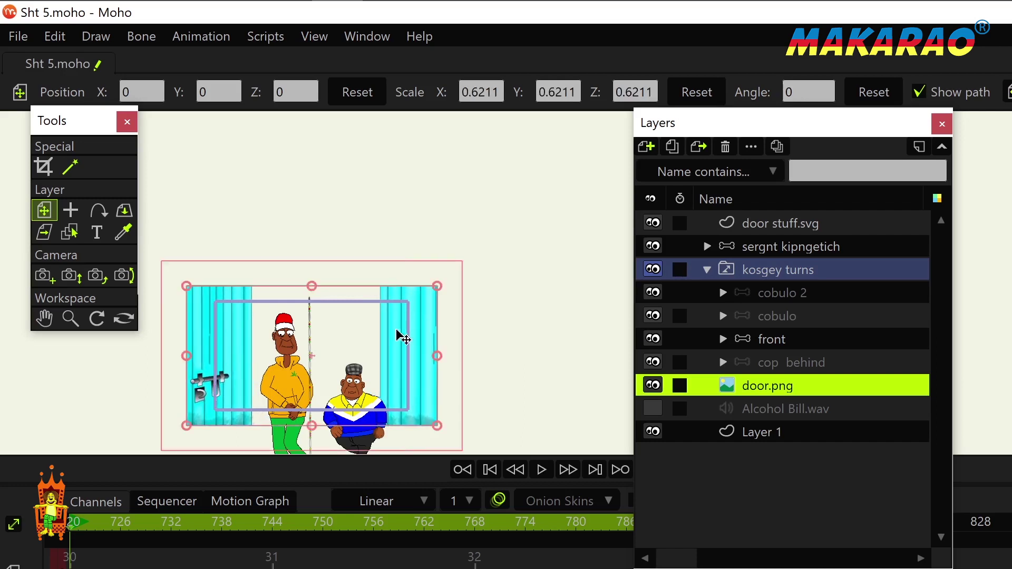
left_click_drag(404, 339, 422, 338)
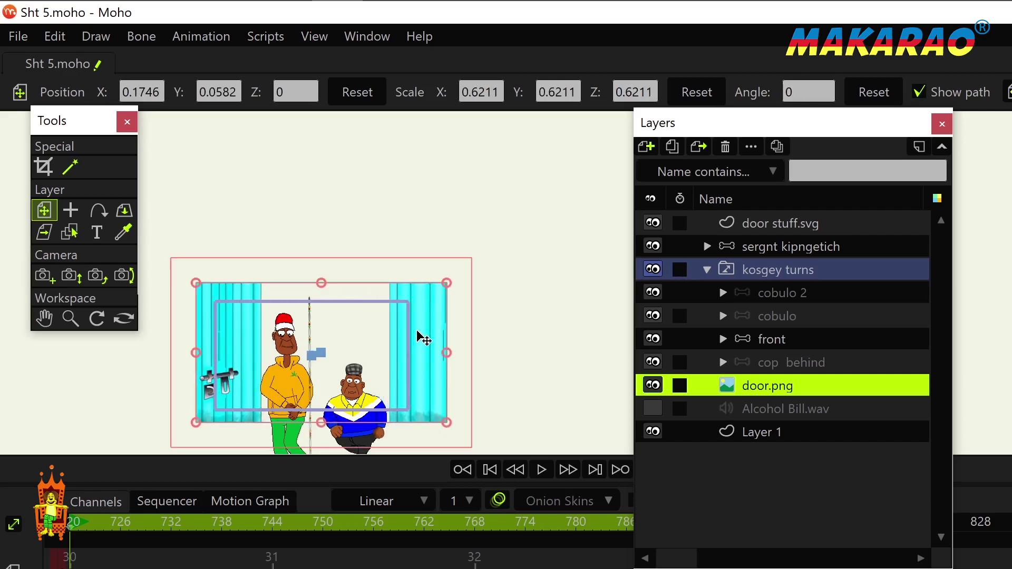
Import the Bag 3 Billing1 image from the Bgs folder as a new layer directly below door.png
left_click(735, 406)
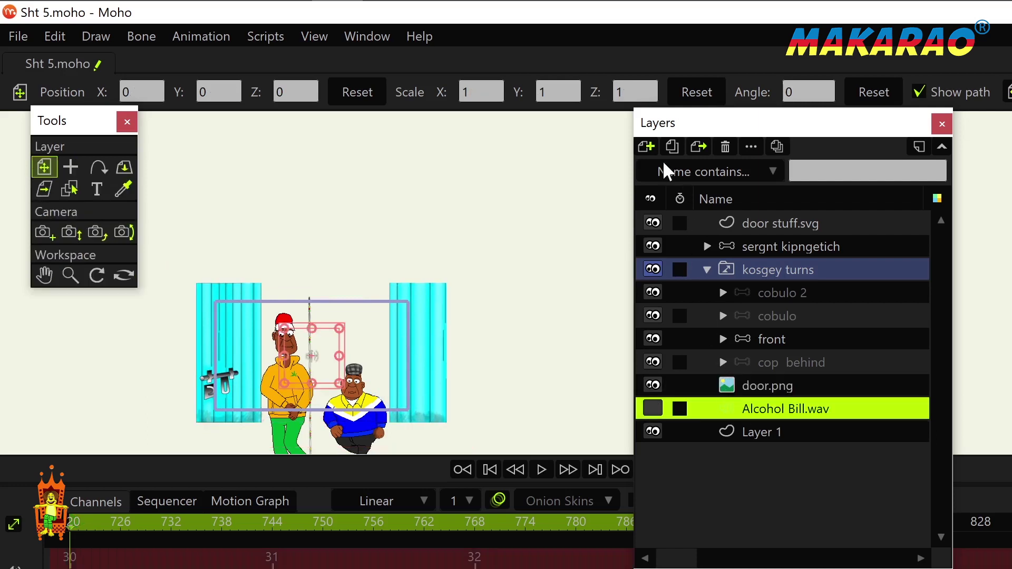
left_click(645, 146)
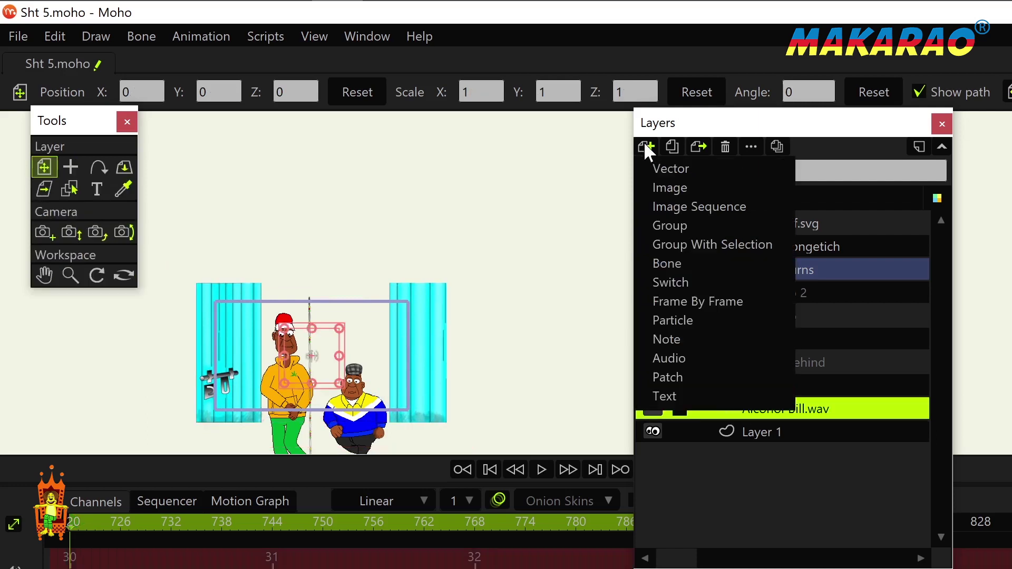
left_click(673, 185)
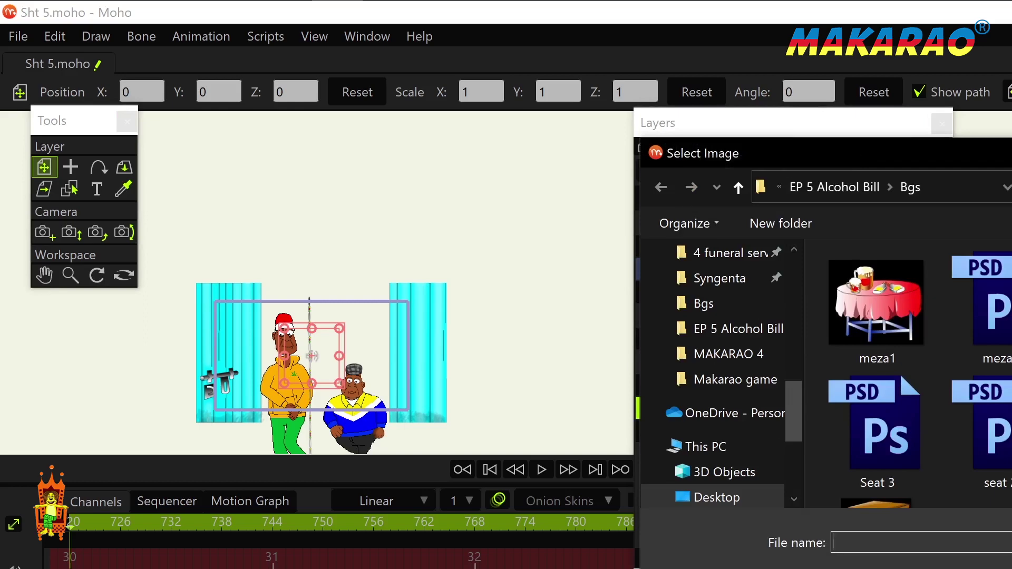
scroll(919, 374, "down", 10)
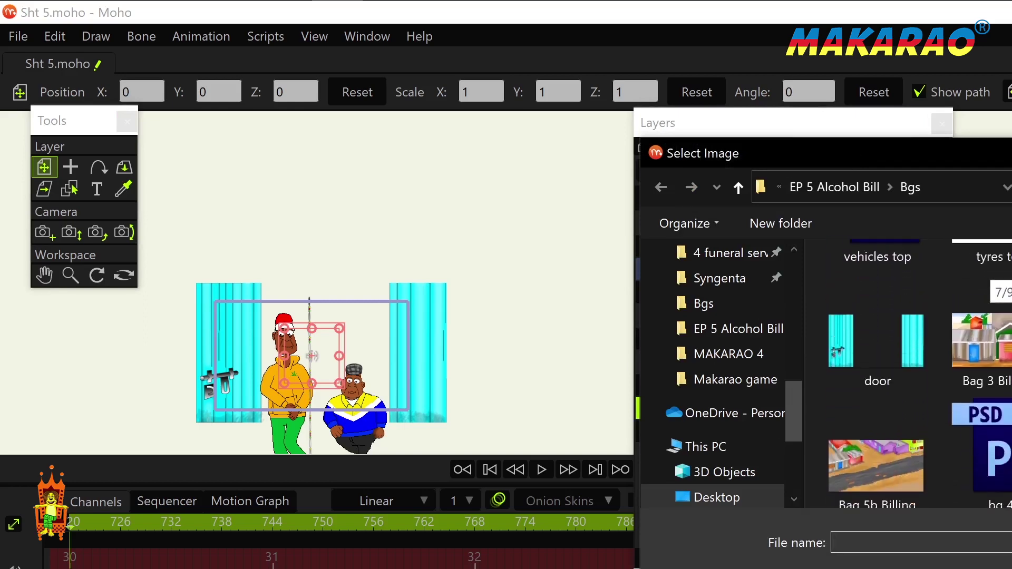
left_click(986, 340)
double_click(989, 341)
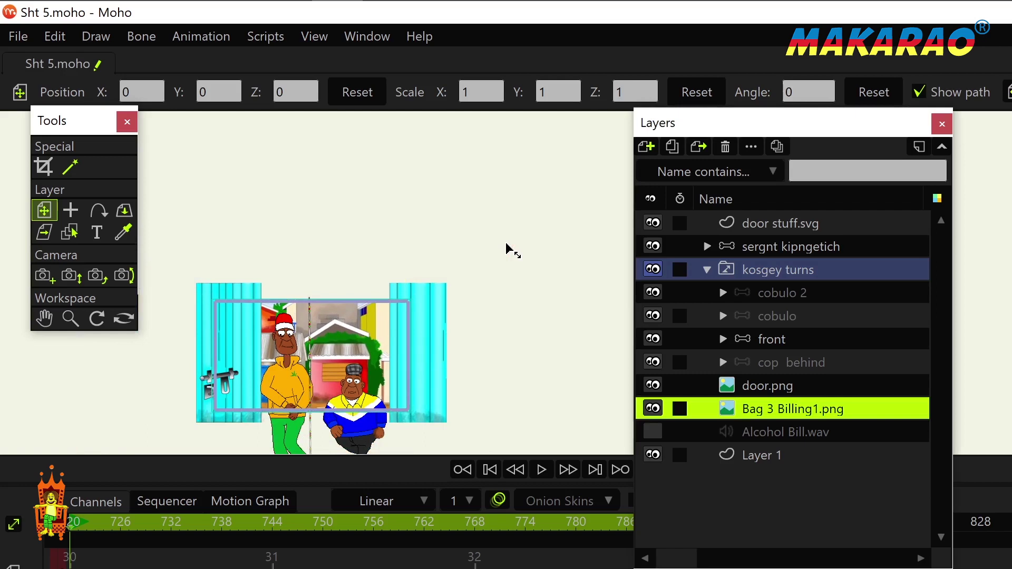
Scale the Bag 3 Billing1.png background to about 0.5137 and move it to about X 0.1941, Y -0.0388 behind the door panels
left_click_drag(510, 248, 389, 343)
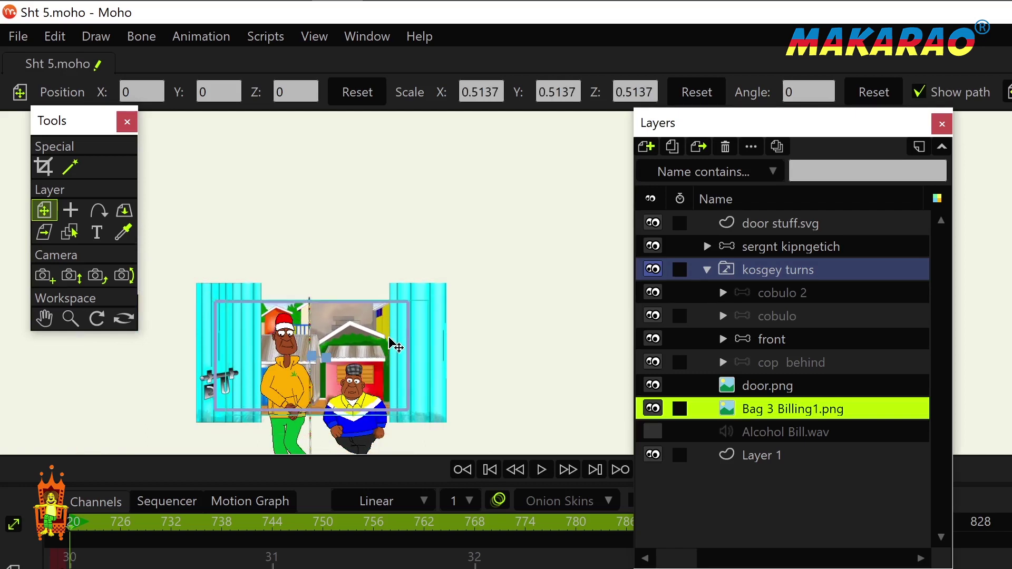
left_click_drag(399, 340, 399, 340)
left_click_drag(374, 429, 362, 395)
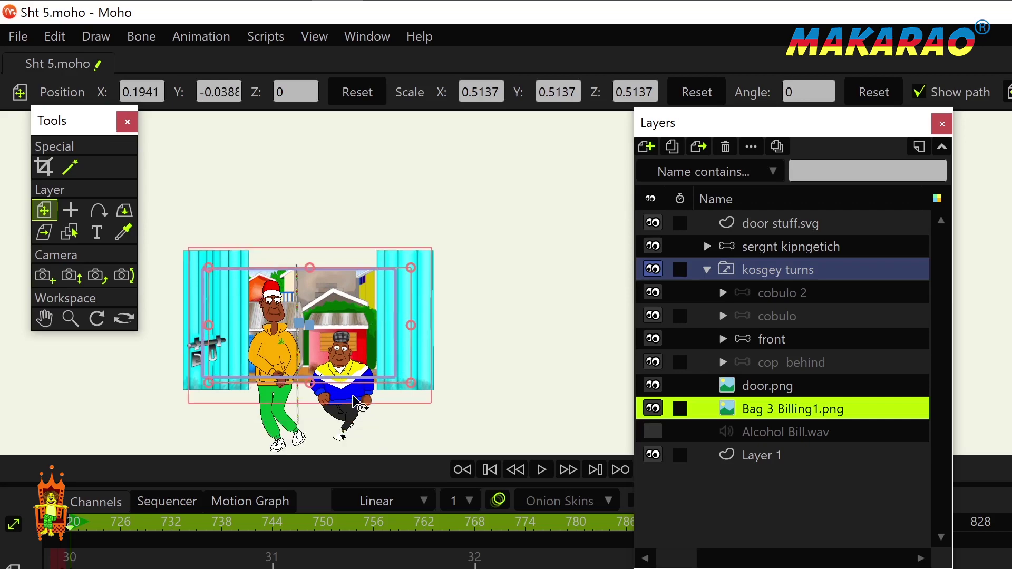
scroll(359, 393, "up", 4)
scroll(308, 385, "up", 4)
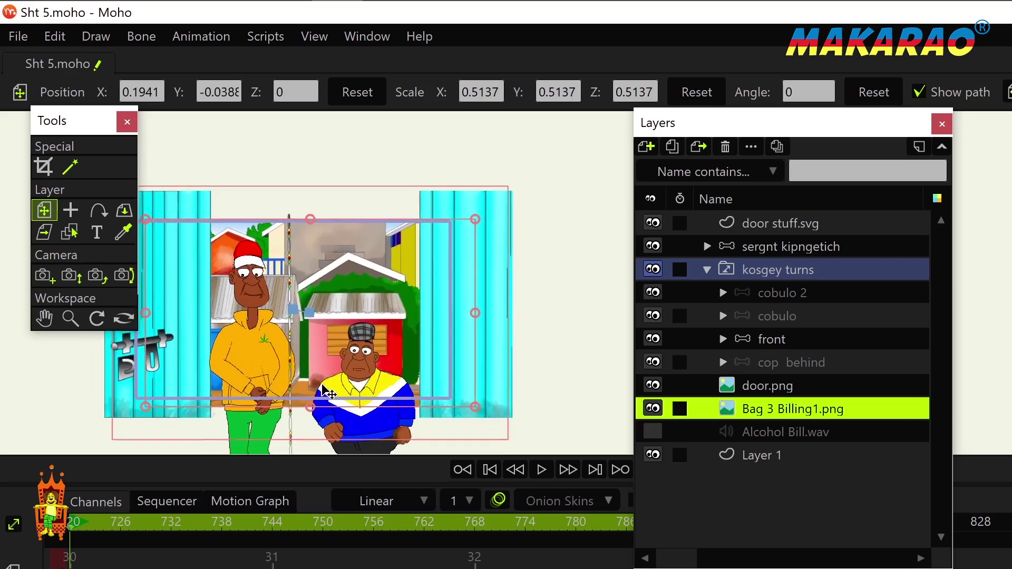
left_click_drag(311, 395, 319, 356)
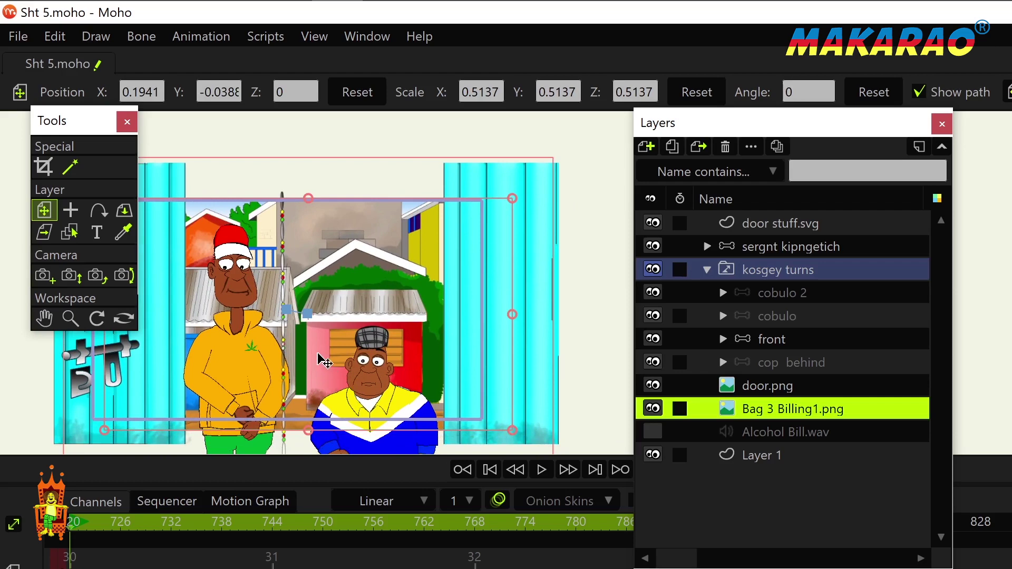
Examine the hanging bead string of the door stuff.svg layer up close and in the full scene
left_click(772, 229)
left_click_drag(299, 363, 318, 323)
key("q")
scroll(318, 323, "up", 1)
scroll(318, 328, "up", 2)
scroll(309, 337, "down", 2)
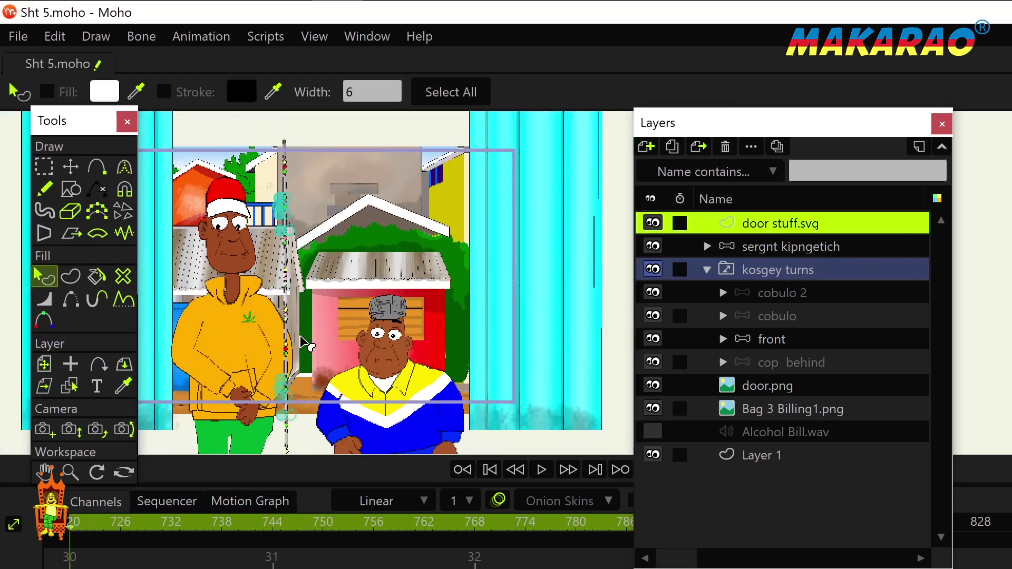
left_click_drag(308, 370, 300, 333)
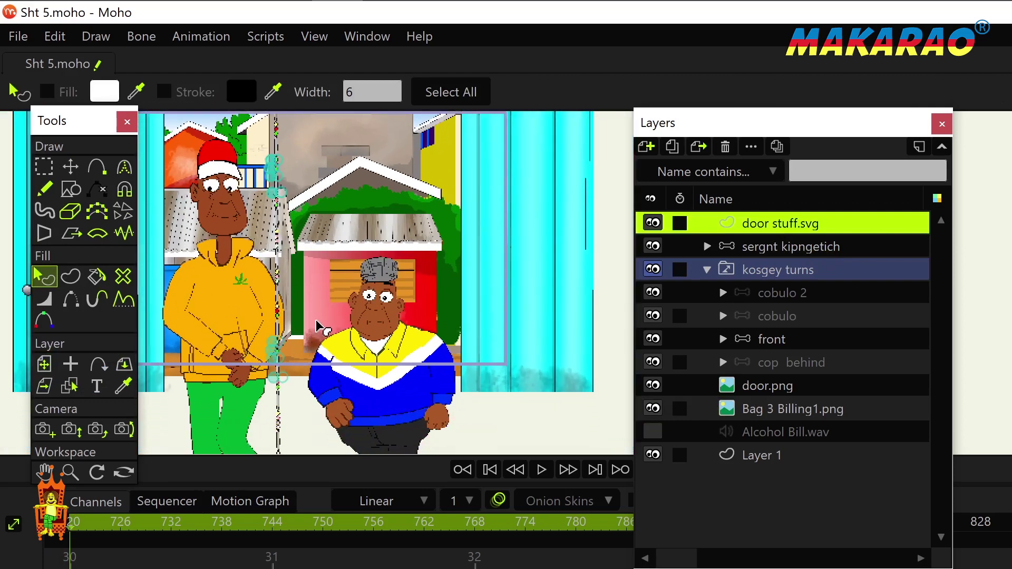
scroll(319, 328, "up", 4)
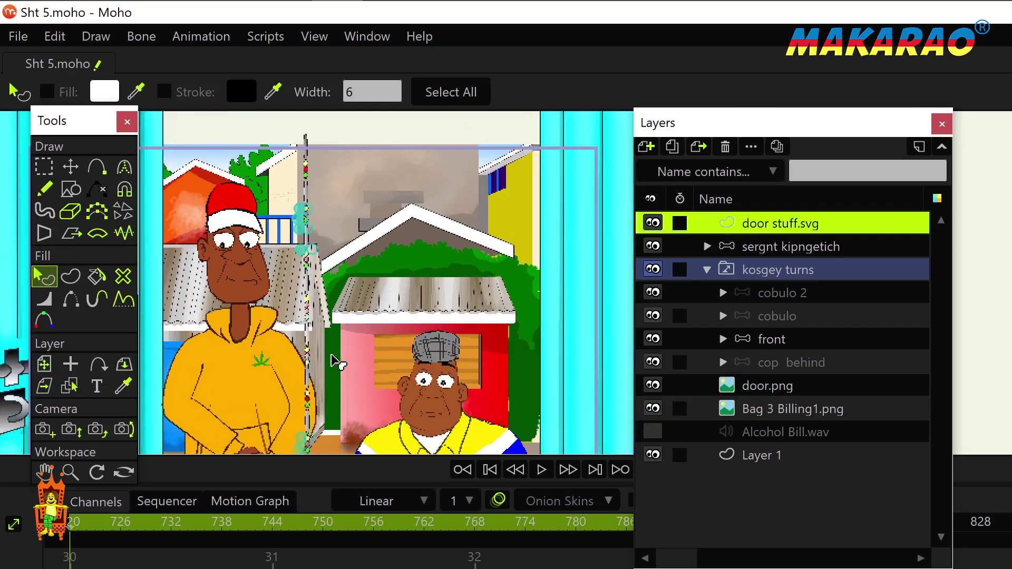
left_click(312, 197)
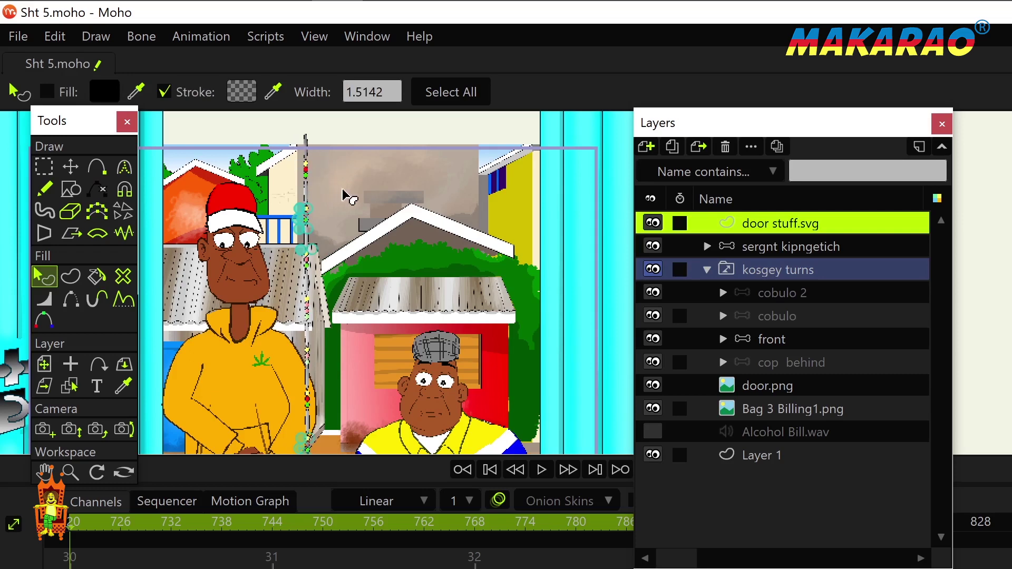
scroll(316, 198, "up", 5)
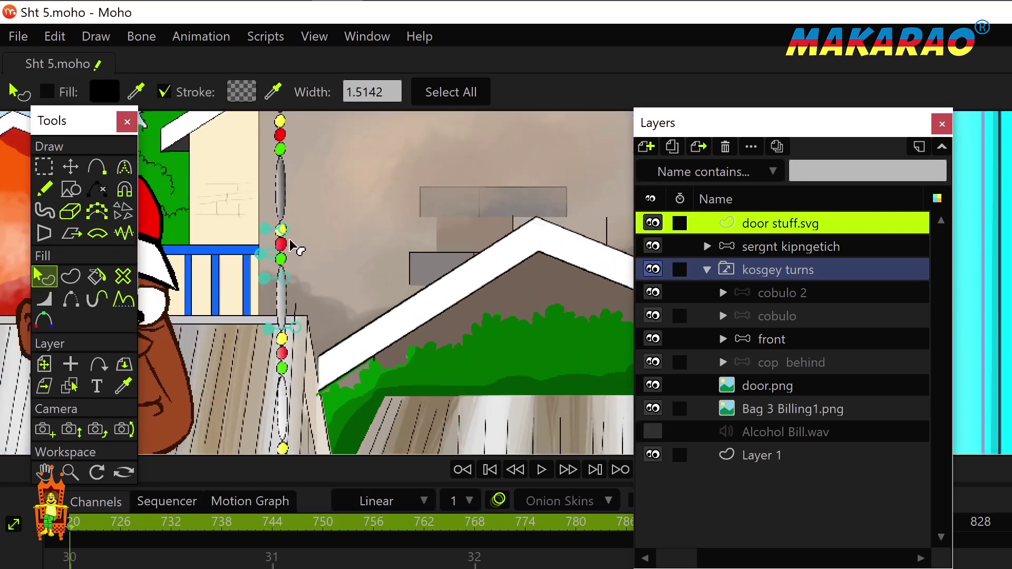
scroll(291, 242, "up", 1)
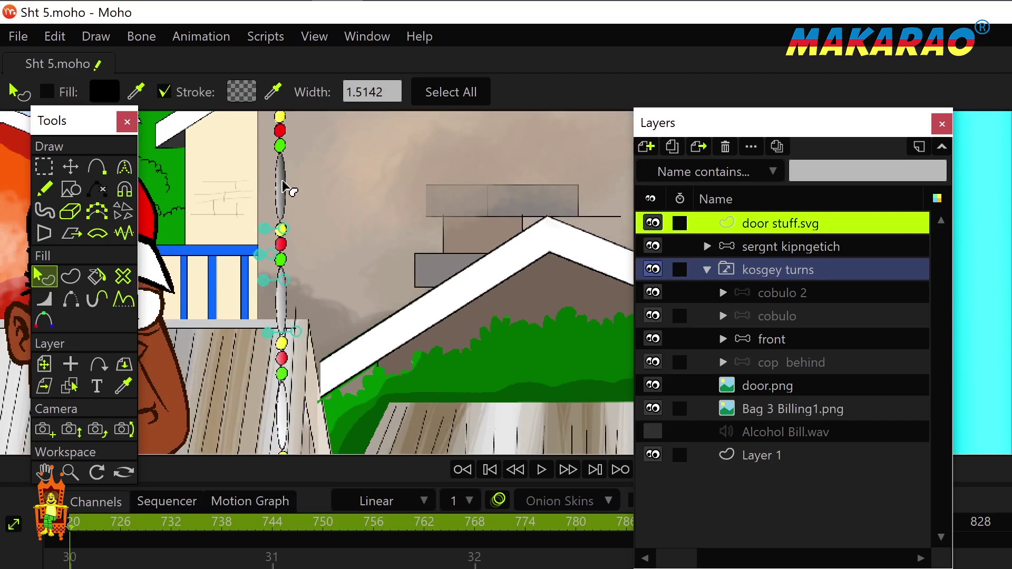
scroll(343, 253, "down", 5)
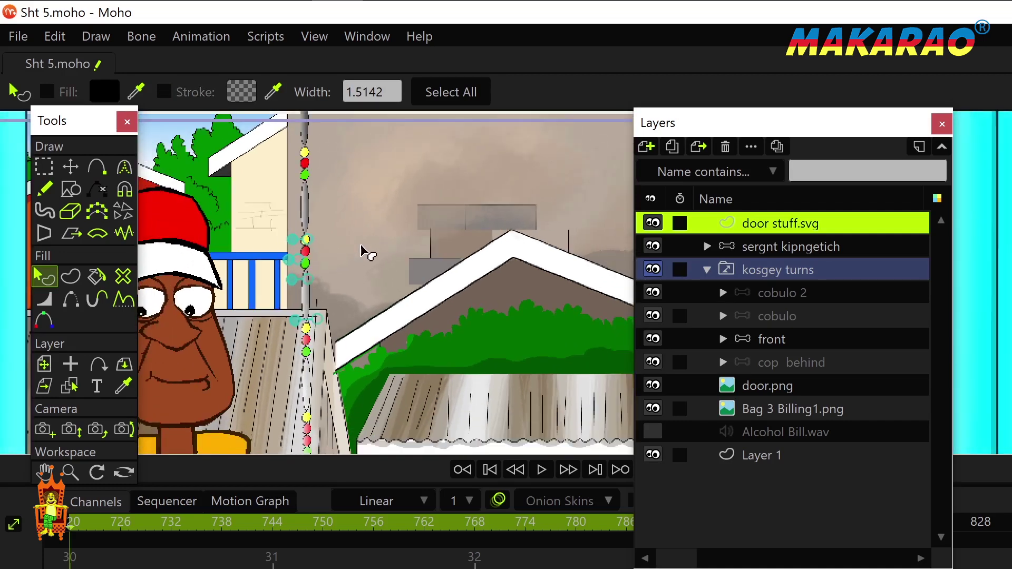
scroll(376, 292, "down", 5)
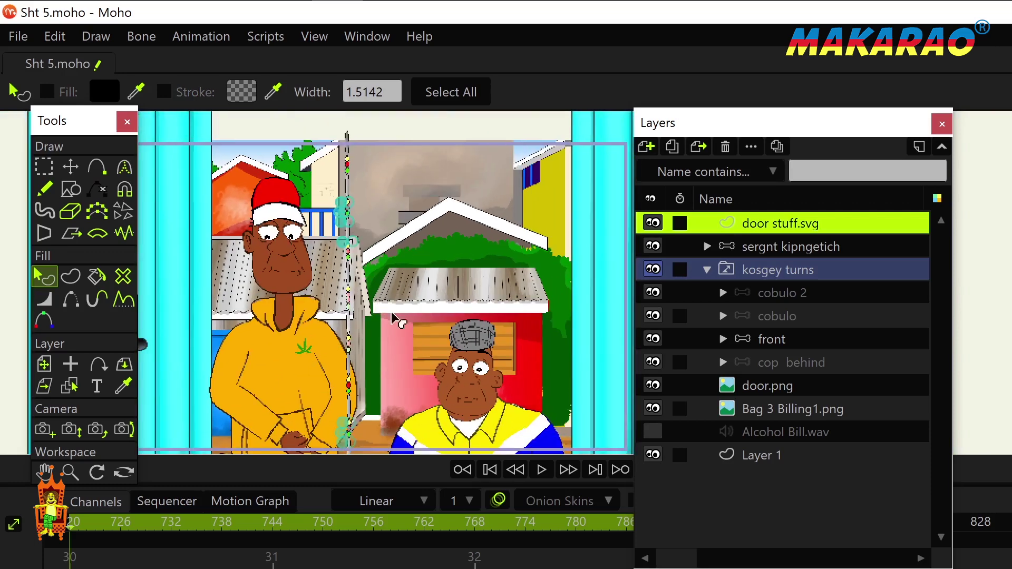
left_click_drag(391, 267, 372, 225)
left_click_drag(362, 155, 354, 213)
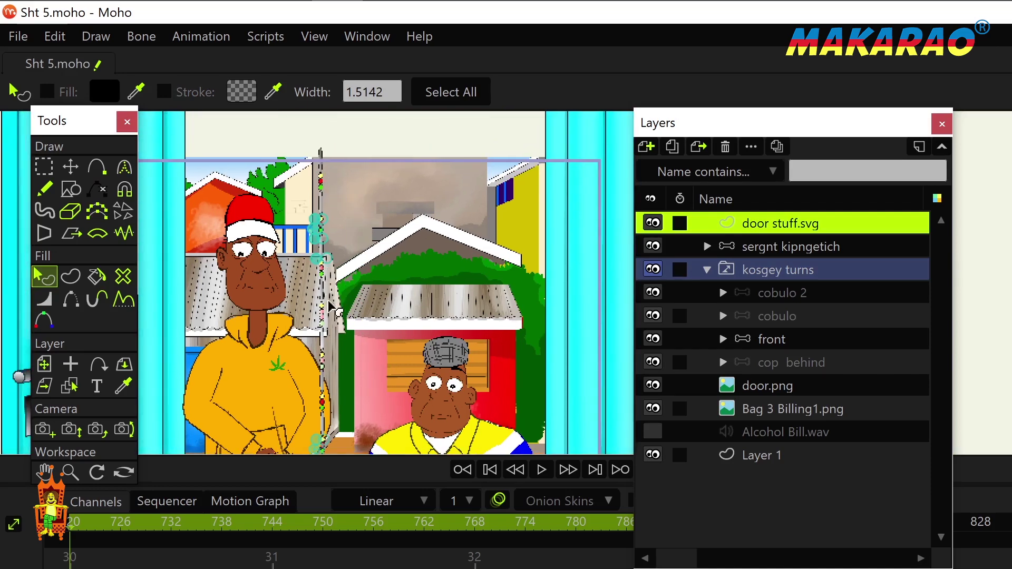
Render a preview of the current frame to check the bead string against the door and street backgrounds
left_click_drag(717, 125, 591, 137)
scroll(402, 293, "right", 2)
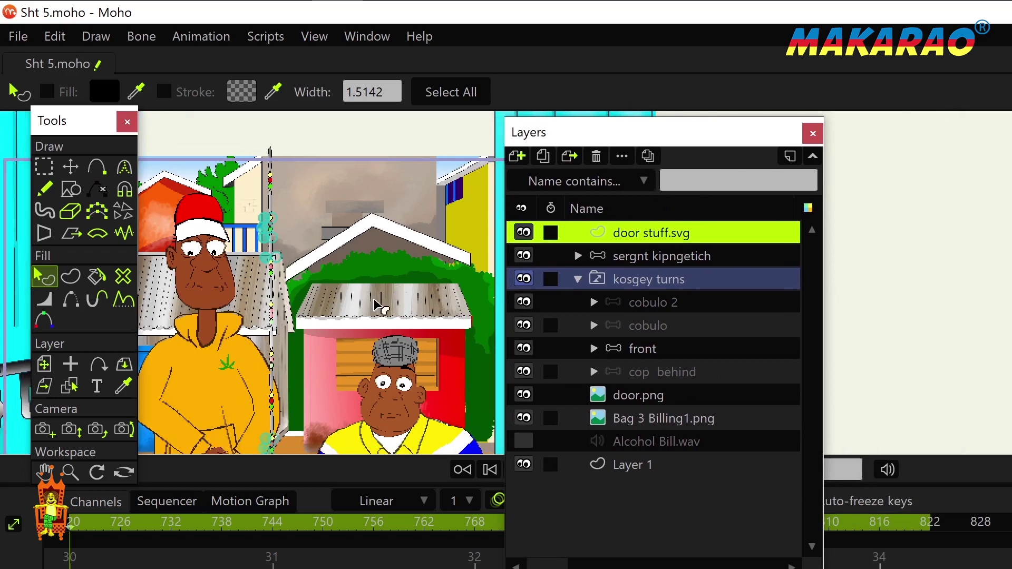
scroll(332, 388, "down", 1)
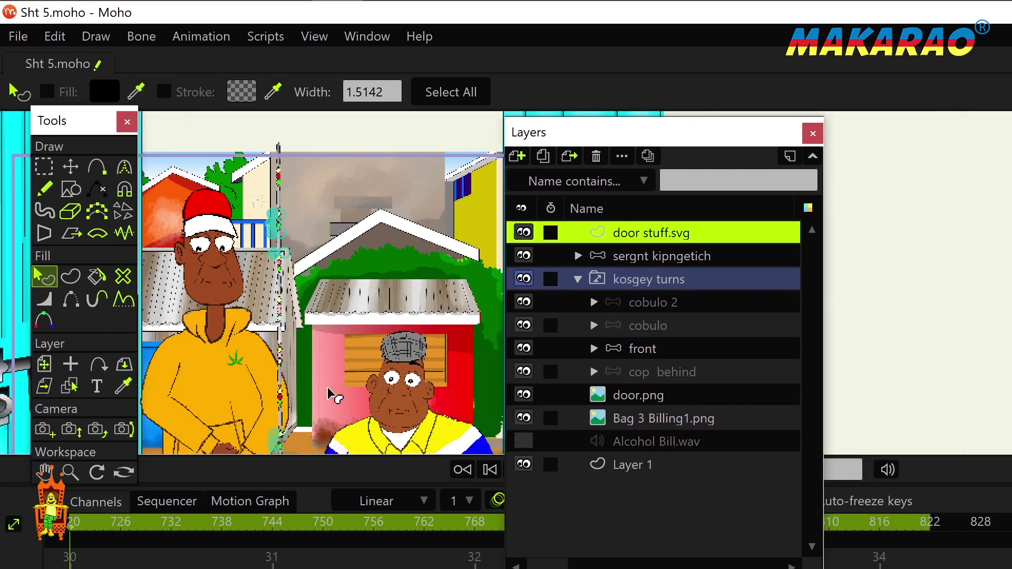
left_click_drag(327, 394, 304, 373)
scroll(316, 378, "up", 1)
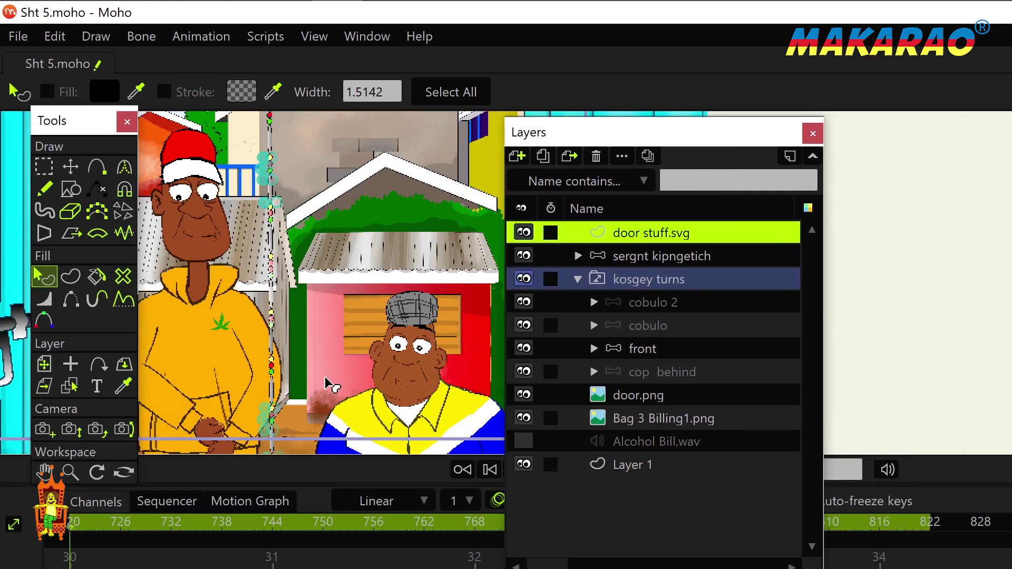
key("ctrl+r")
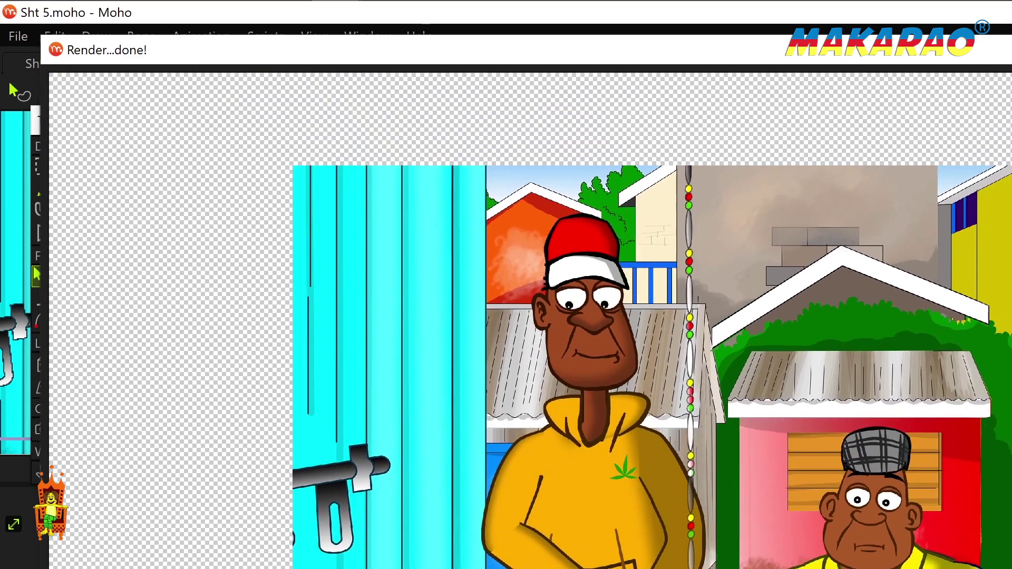
key("Escape")
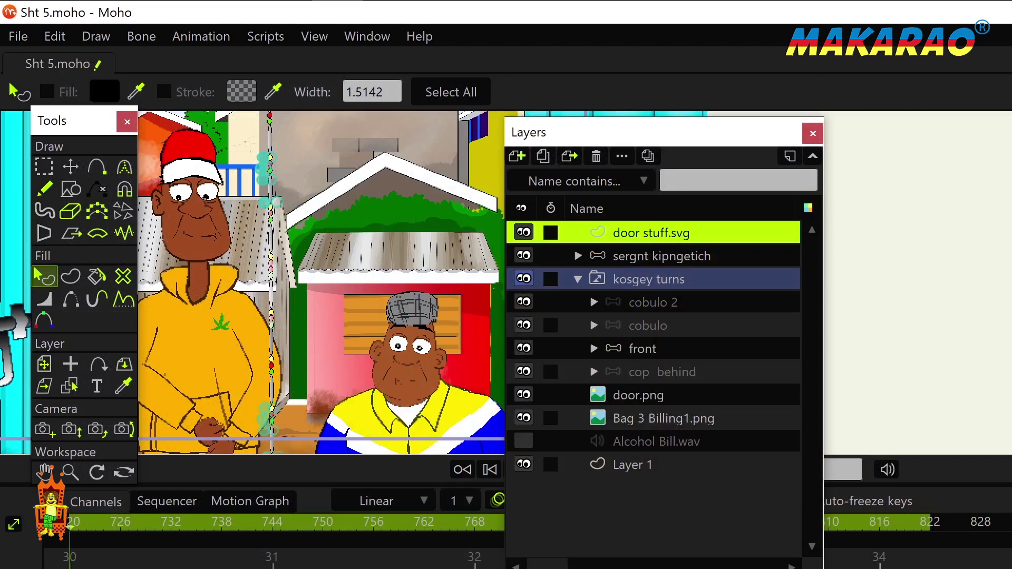
Create a new bone layer named beads directly above door stuff.svg
left_click_drag(320, 262, 337, 318)
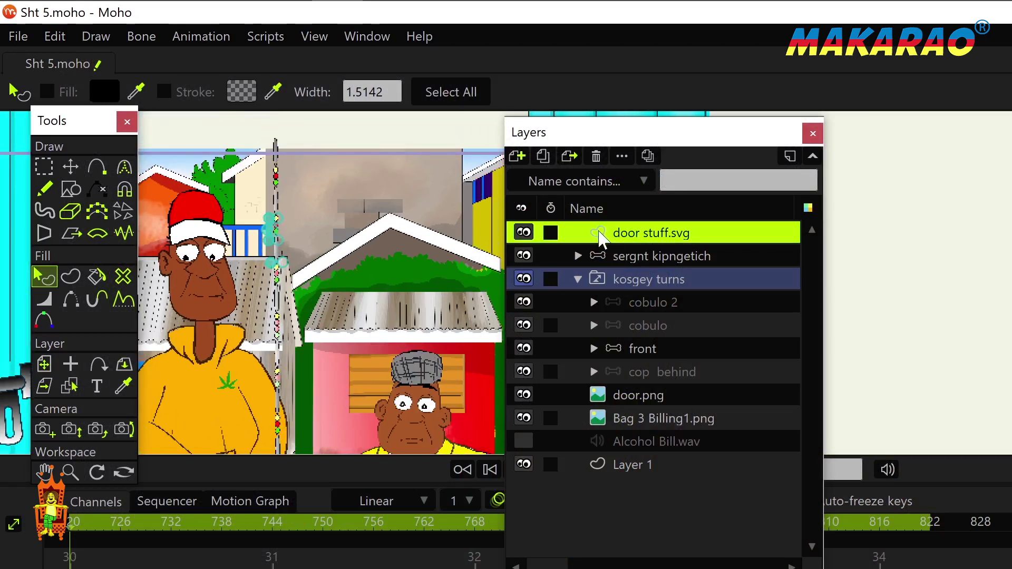
left_click(518, 154)
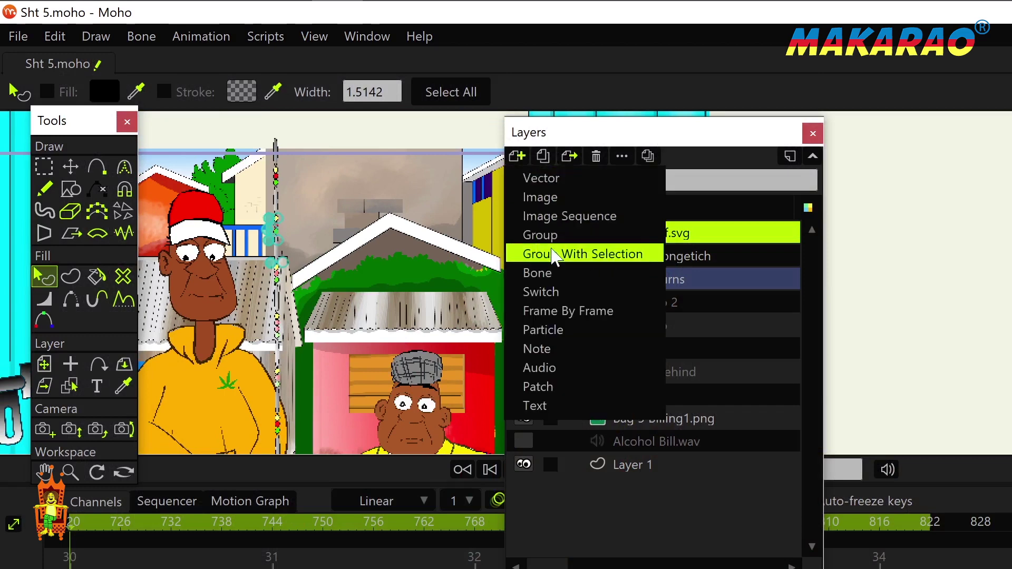
left_click(548, 270)
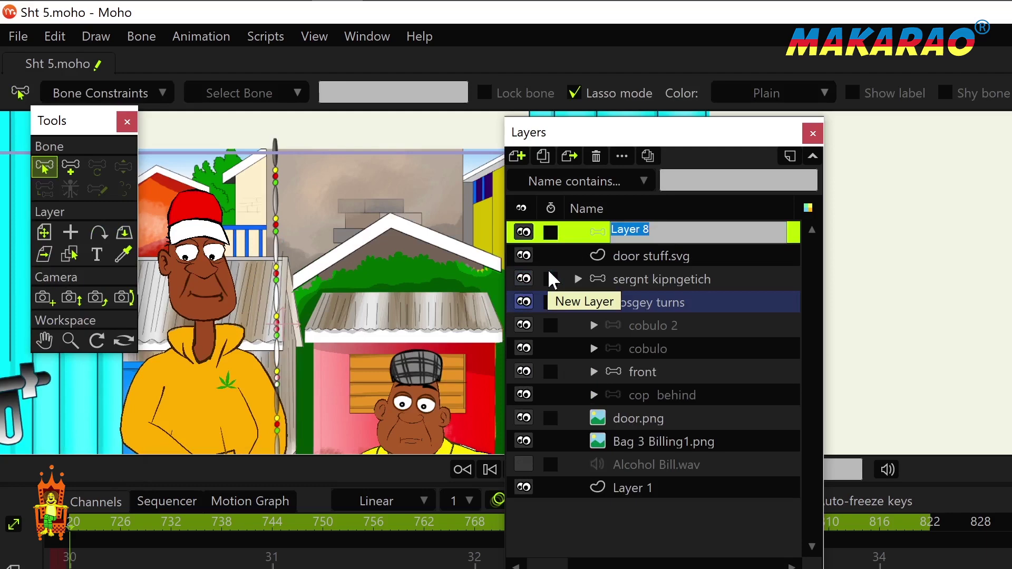
type("beads")
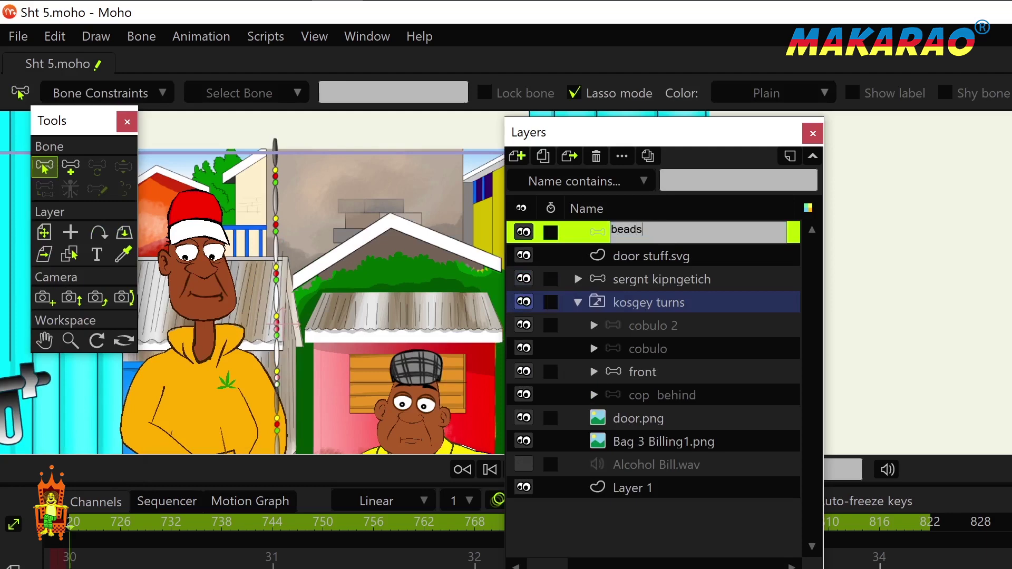
key("Return")
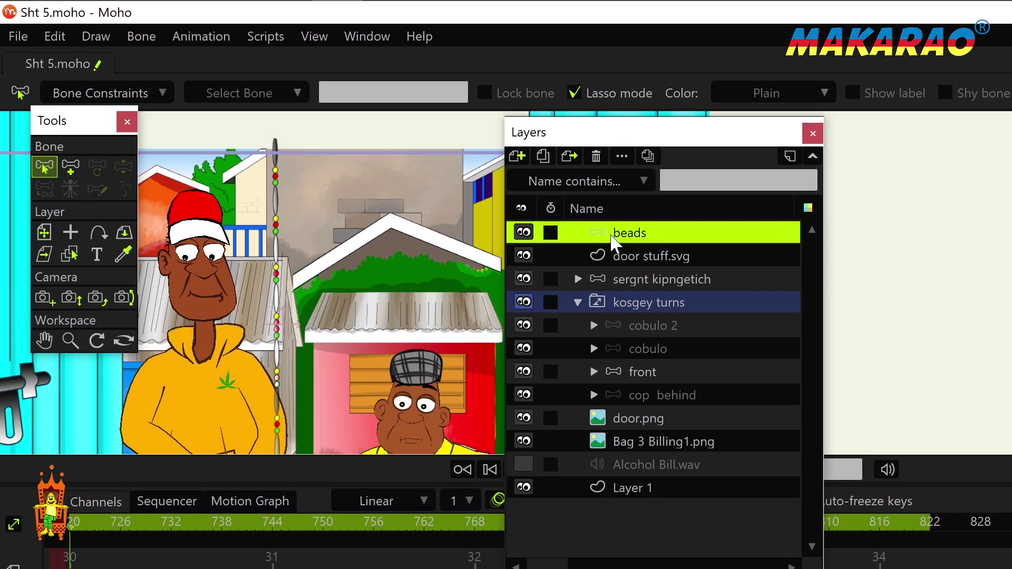
Check which artwork door stuff.svg holds by toggling its visibility, and nest it inside the beads bone layer
left_click(628, 256)
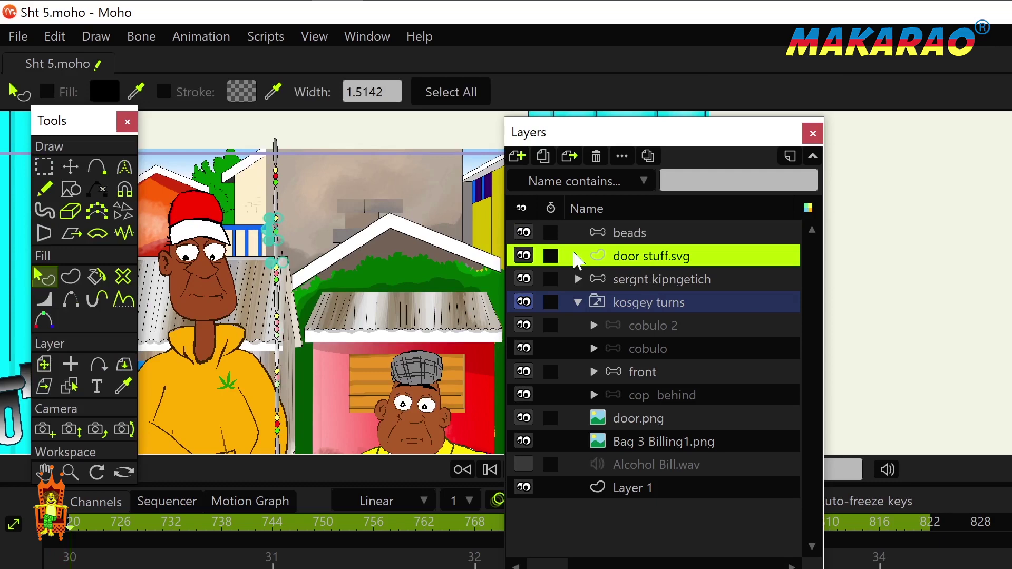
left_click(524, 256)
left_click(524, 257)
left_click(524, 257)
left_click(523, 256)
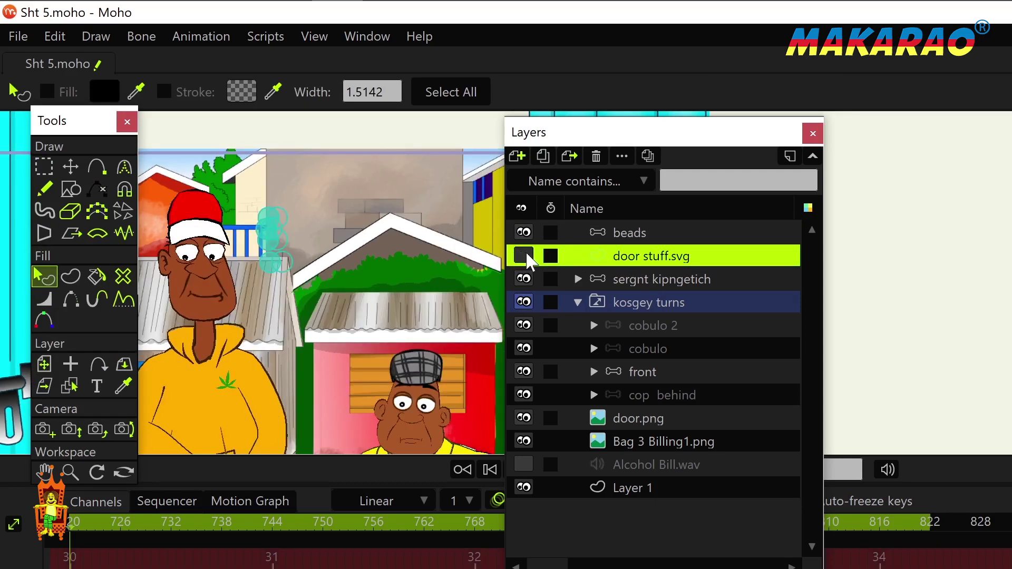
left_click_drag(637, 265, 636, 238)
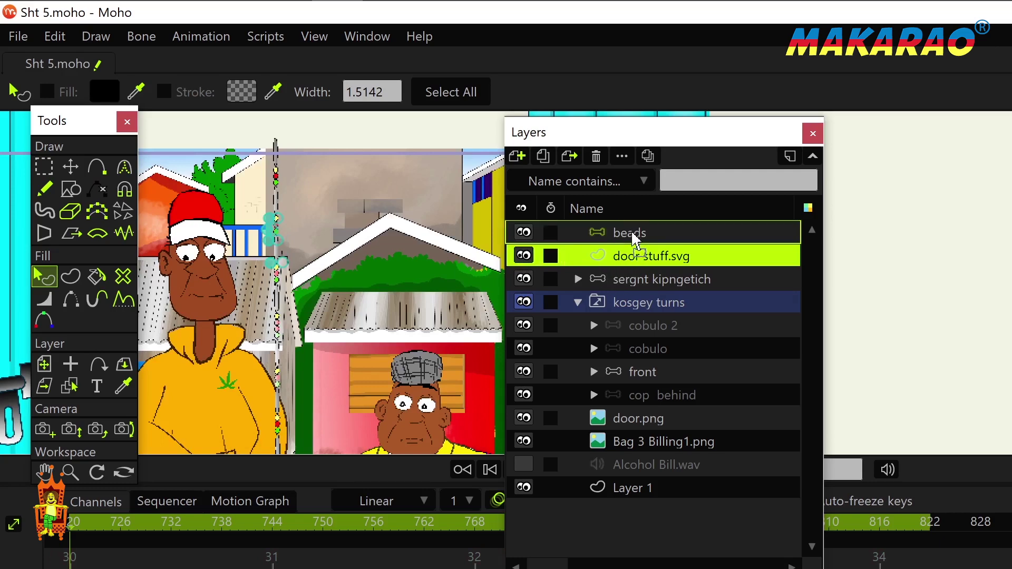
left_click_drag(632, 231, 632, 228)
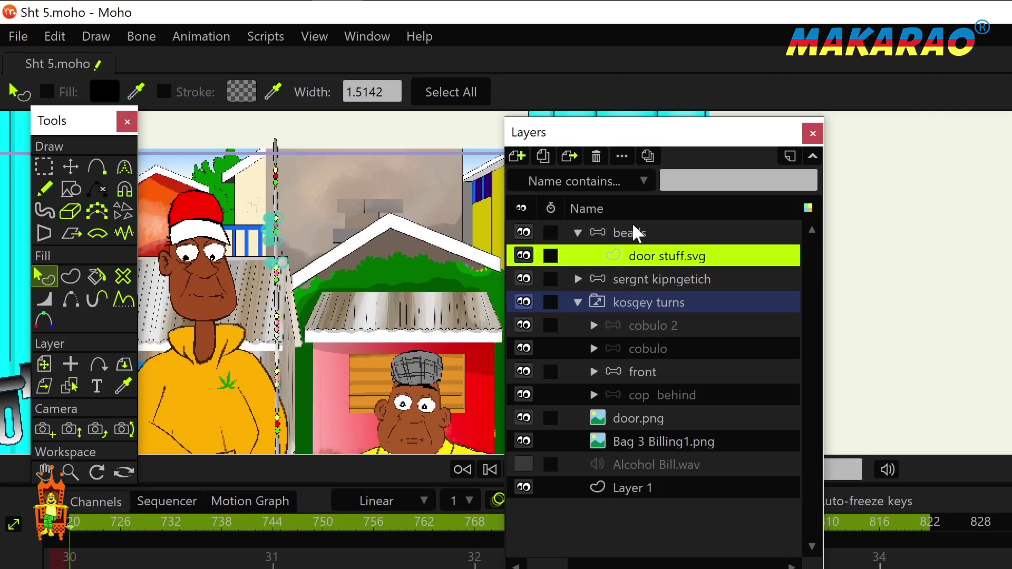
Draw a chain of 19 bones on the beads layer, following the bead string from its upper end to its lower end
left_click(626, 236)
left_click(631, 234)
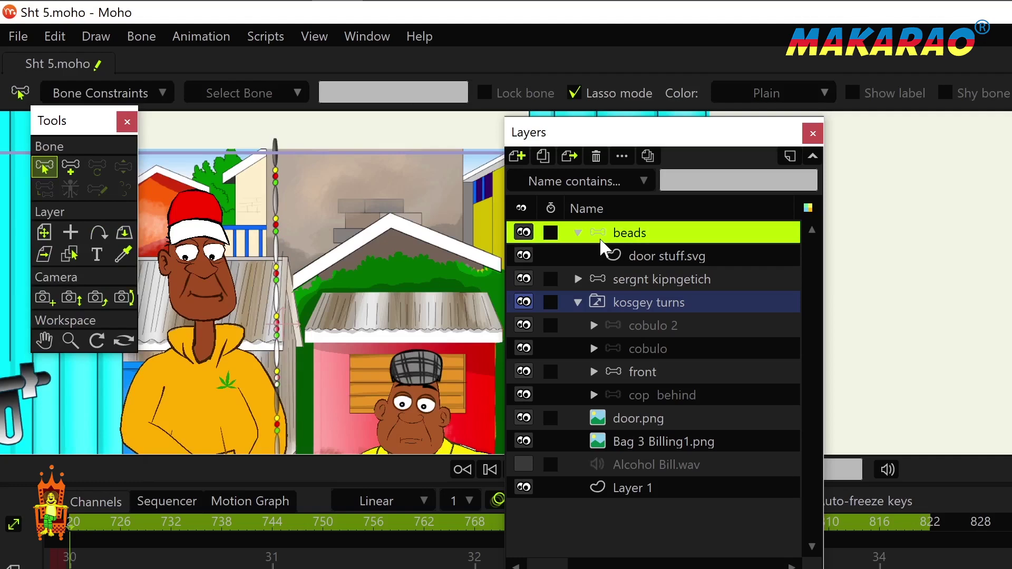
left_click(77, 166)
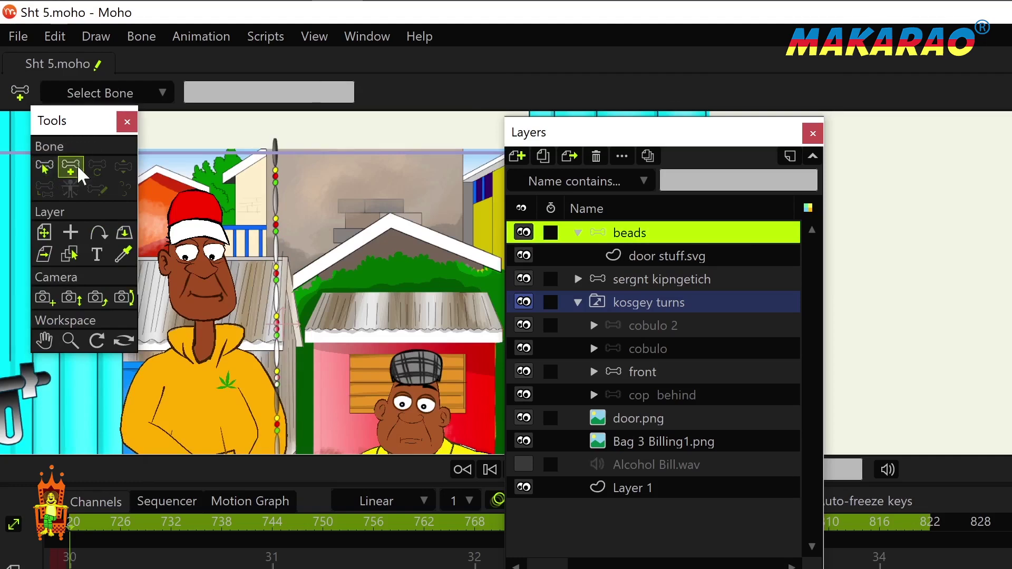
mouse_move(273, 130)
left_mouse_down()
mouse_move(275, 366)
mouse_move(287, 246)
mouse_move(290, 317)
mouse_move(291, 224)
mouse_move(292, 374)
mouse_move(282, 307)
mouse_move(303, 336)
mouse_move(293, 258)
mouse_move(287, 416)
left_mouse_up()
scroll(276, 165, "up", 5)
scroll(284, 301, "down", 2)
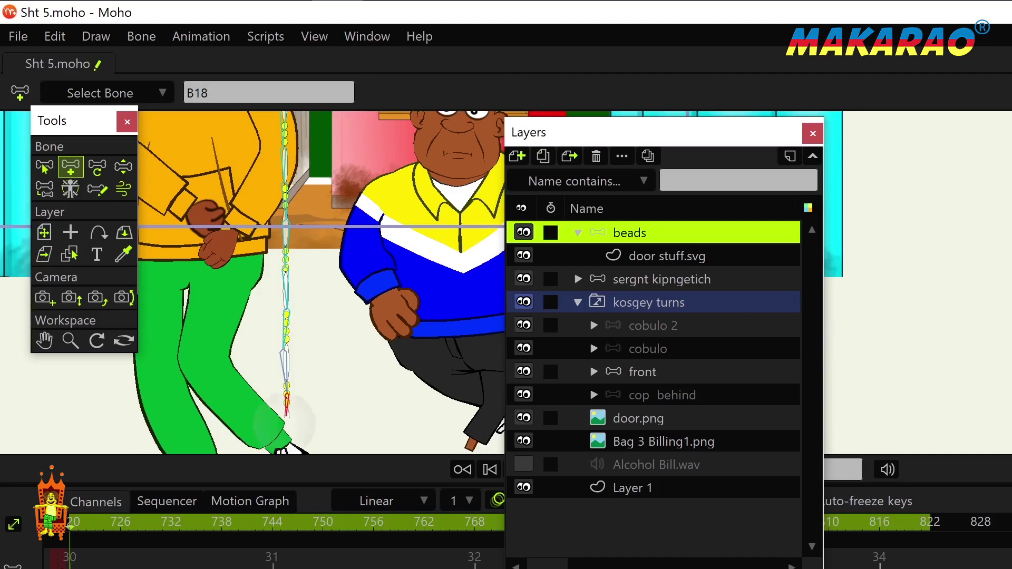
left_click_drag(319, 251, 300, 359)
scroll(301, 358, "down", 3)
left_click_drag(295, 274, 275, 289)
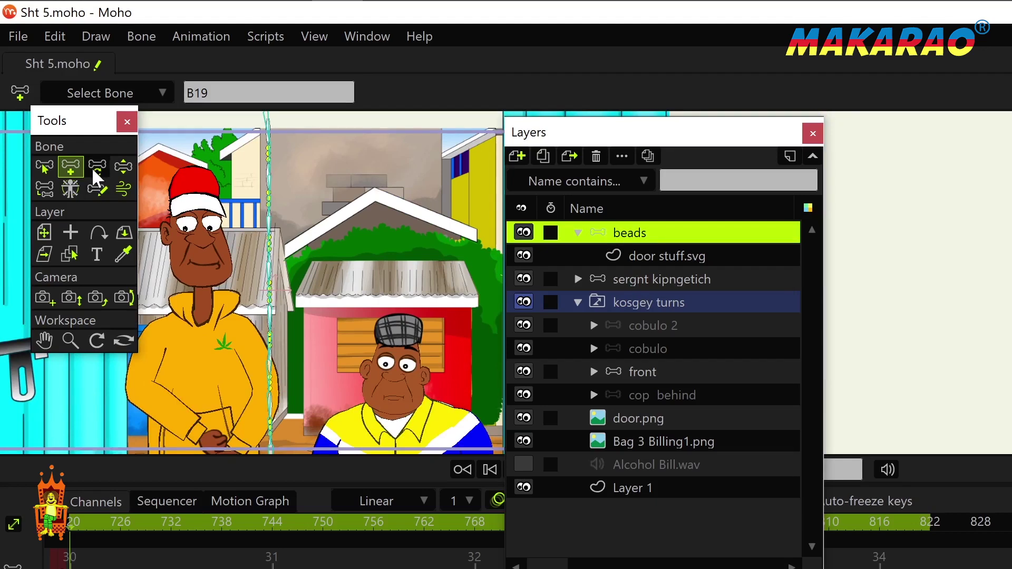
Select all bones of the bead chain and adjust their bone strength at frame 0
left_click(46, 166)
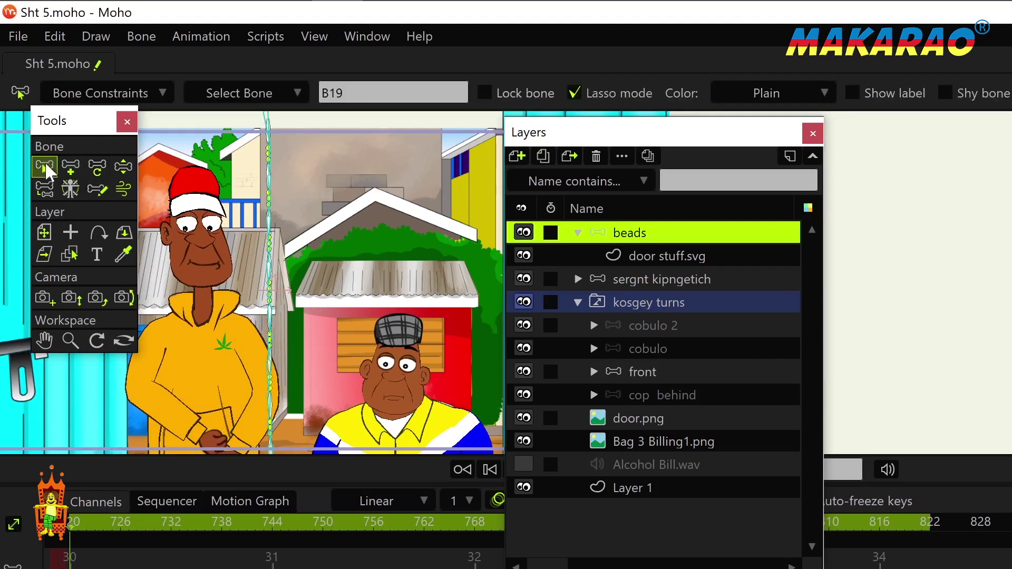
key("ctrl+a")
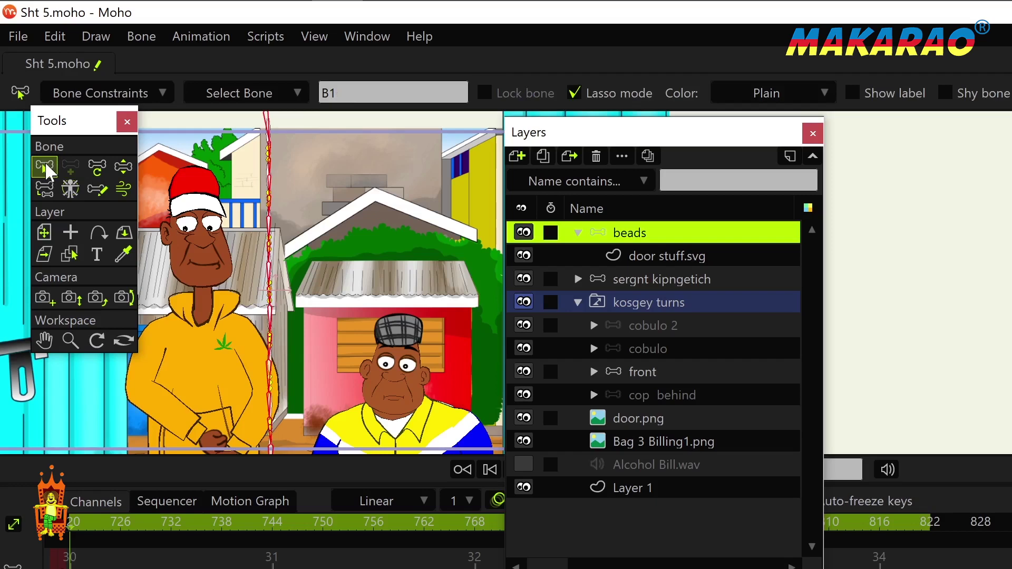
left_click_drag(341, 264, 322, 319)
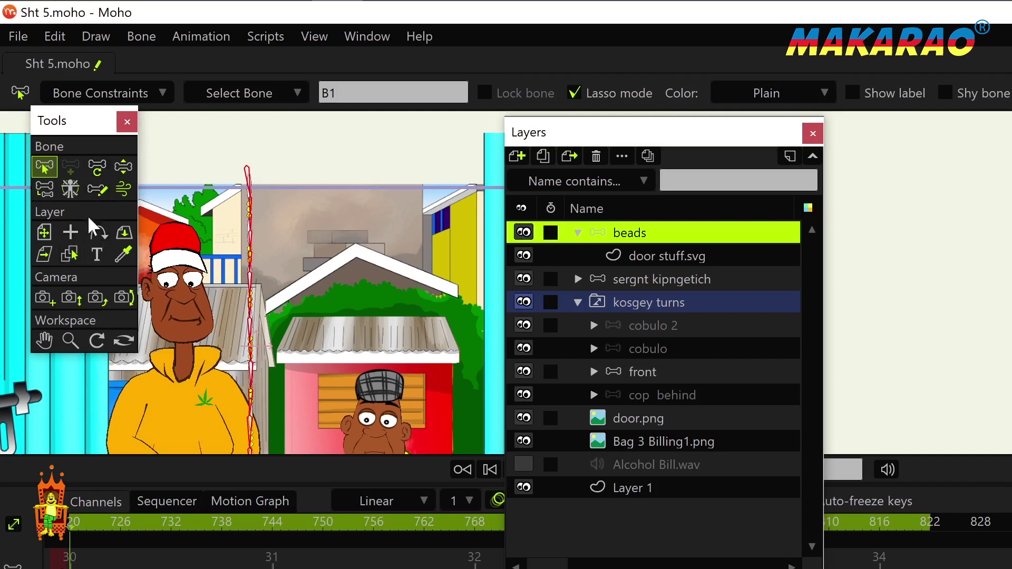
left_click(490, 469)
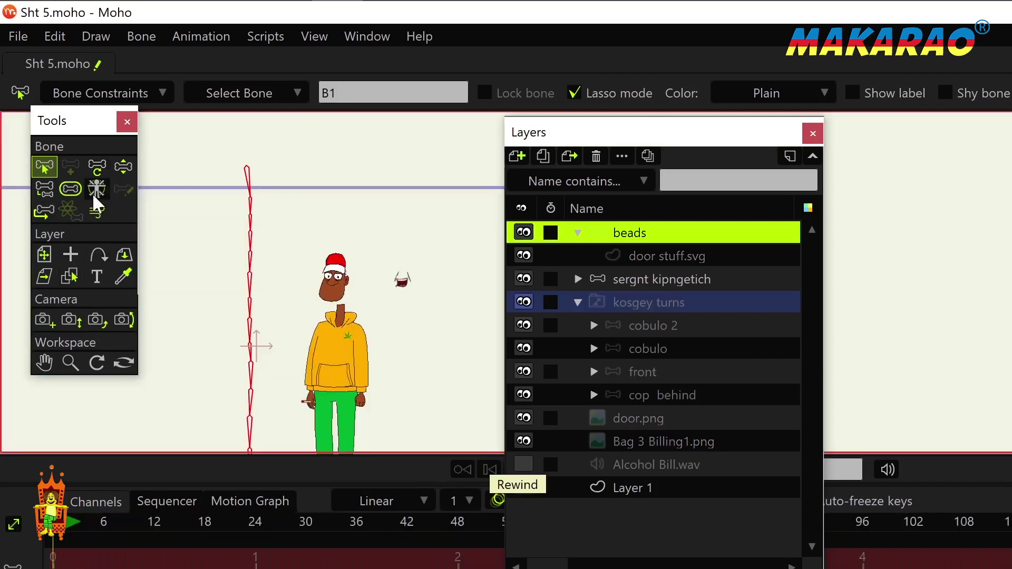
left_click(71, 190)
left_click_drag(268, 324, 266, 324)
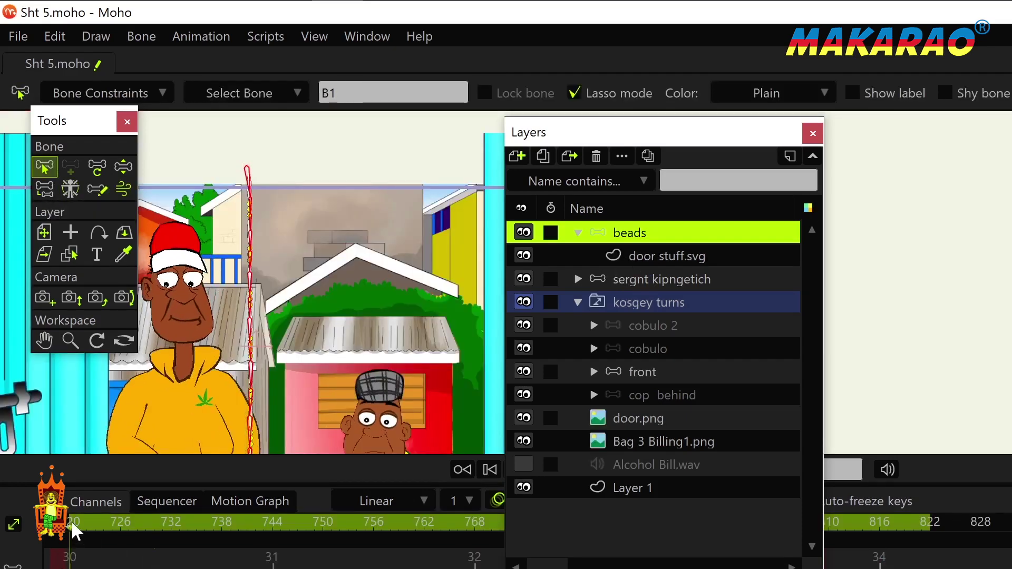
Bind door stuff.svg to the selected bones of the beads layer with Use Selected Bones For Flexi-Binding
left_click(644, 255)
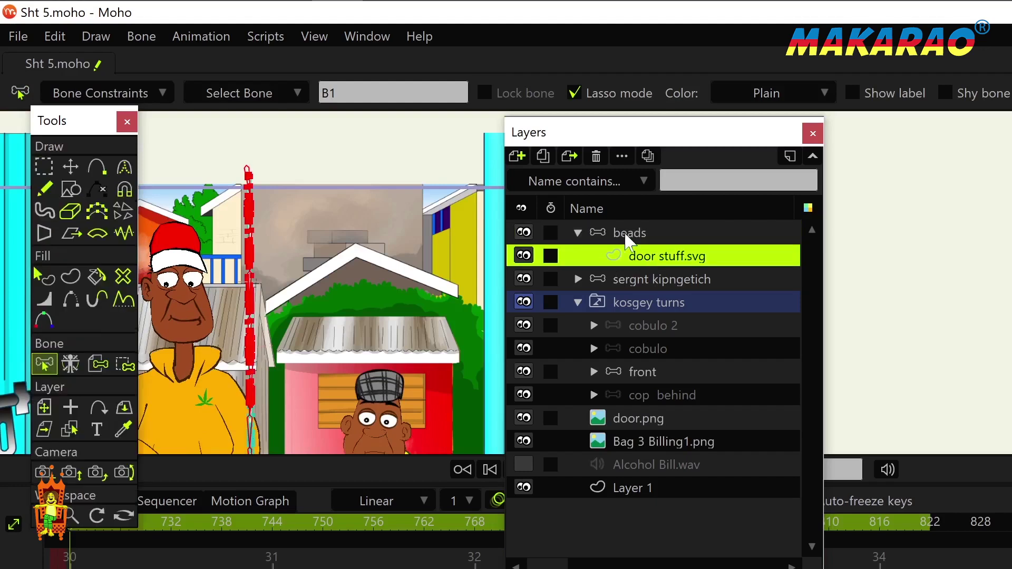
left_click(628, 238)
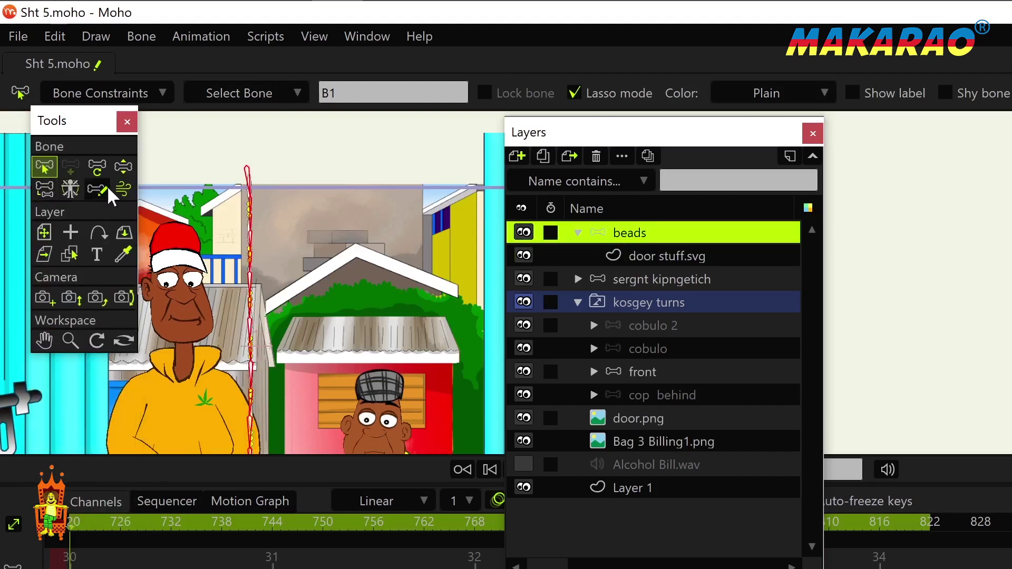
left_click(644, 254)
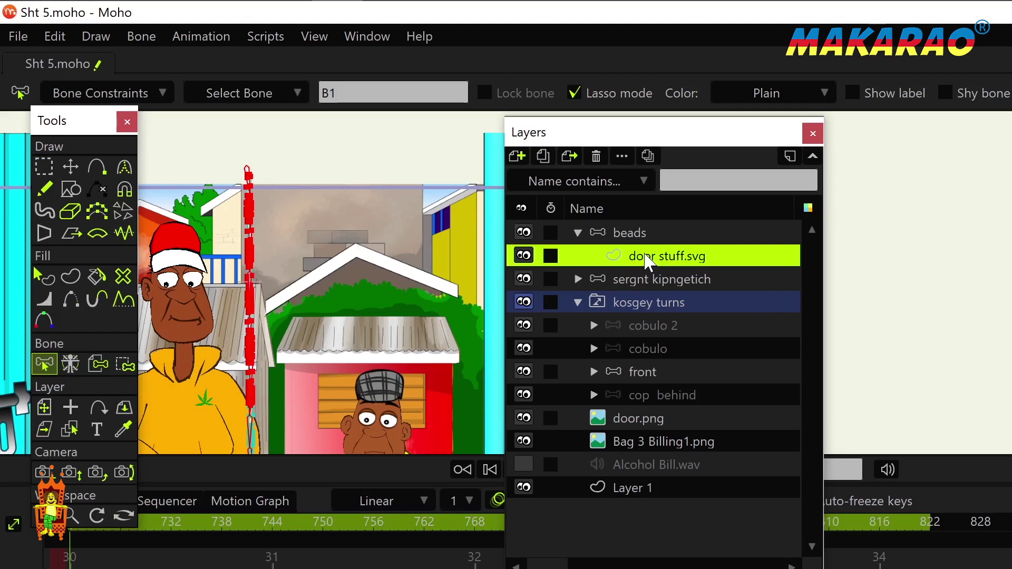
left_click(142, 37)
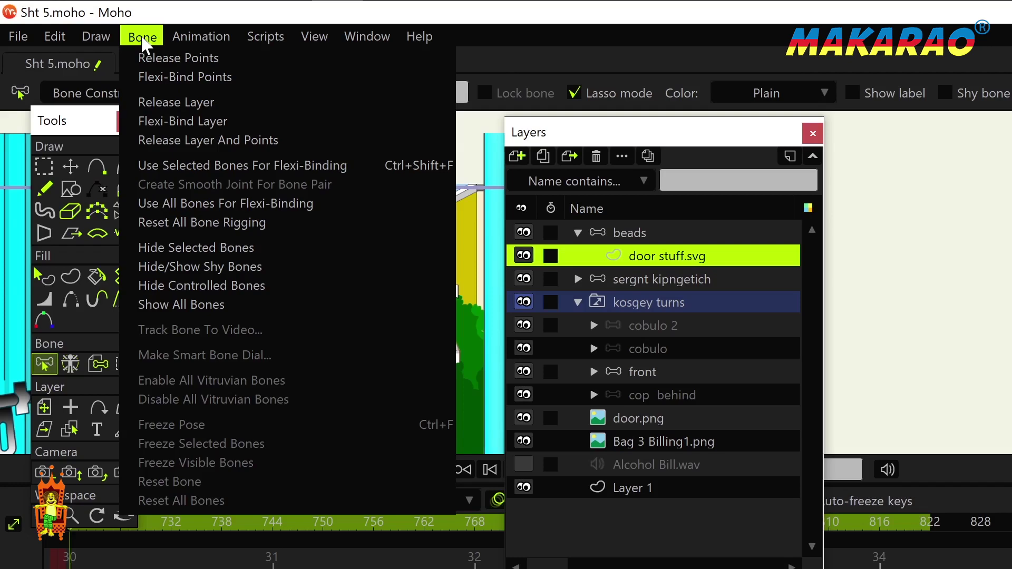
left_click(211, 165)
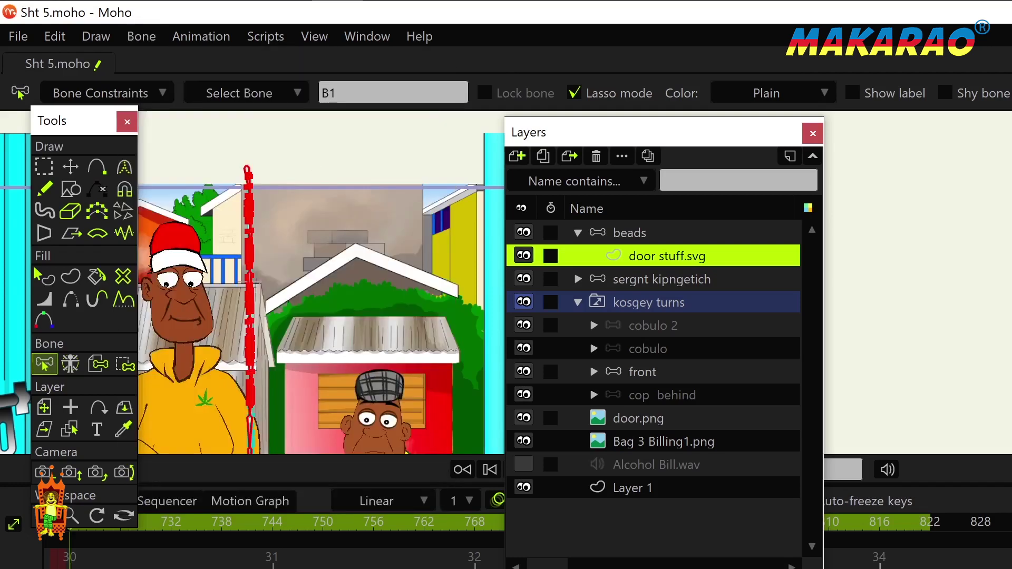
Bend the bead string sideways with Manipulate Bones on the beads layer to test the rig, and pose it roughly straight again
left_click(620, 233)
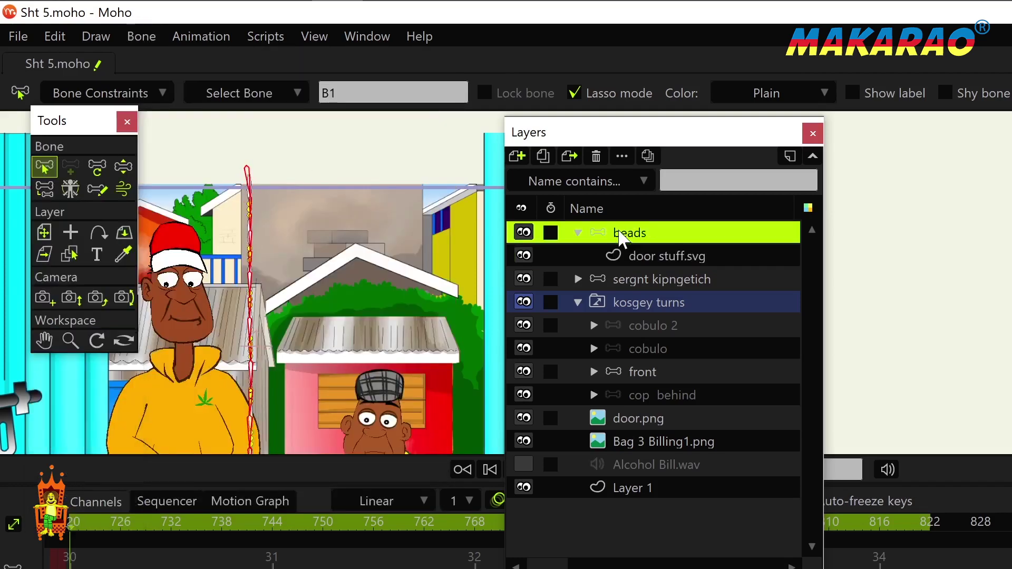
left_click(125, 168)
left_click_drag(252, 210, 272, 264)
scroll(274, 374, "down", 2)
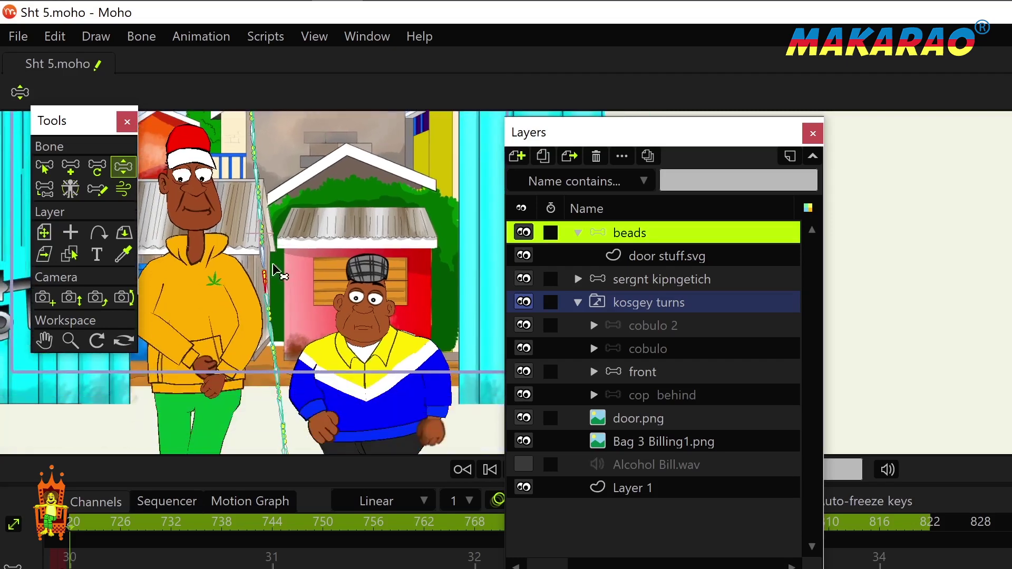
left_click_drag(281, 225, 256, 286)
mouse_move(266, 345)
left_mouse_down()
mouse_move(271, 262)
mouse_move(256, 338)
left_mouse_up()
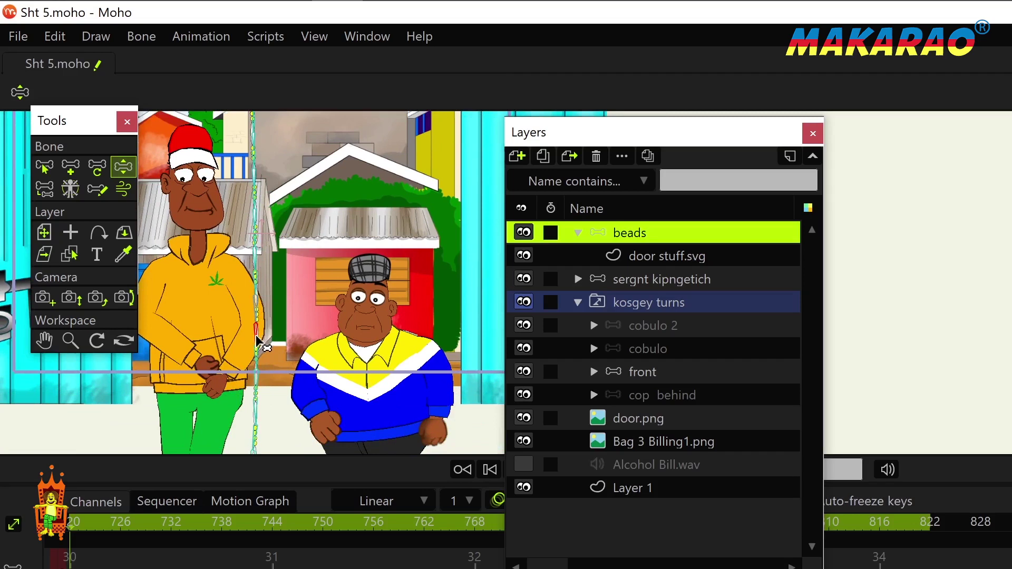
scroll(294, 312, "down", 5)
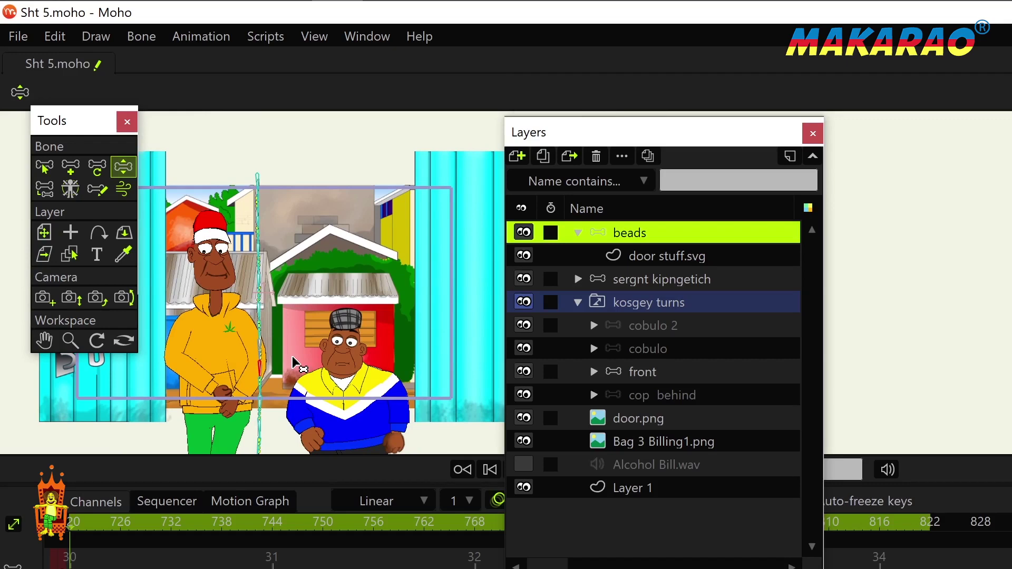
Collapse the beads bone layer and duplicate it nine times, keeping the suggested names beads 2 to beads 10
left_click(579, 233)
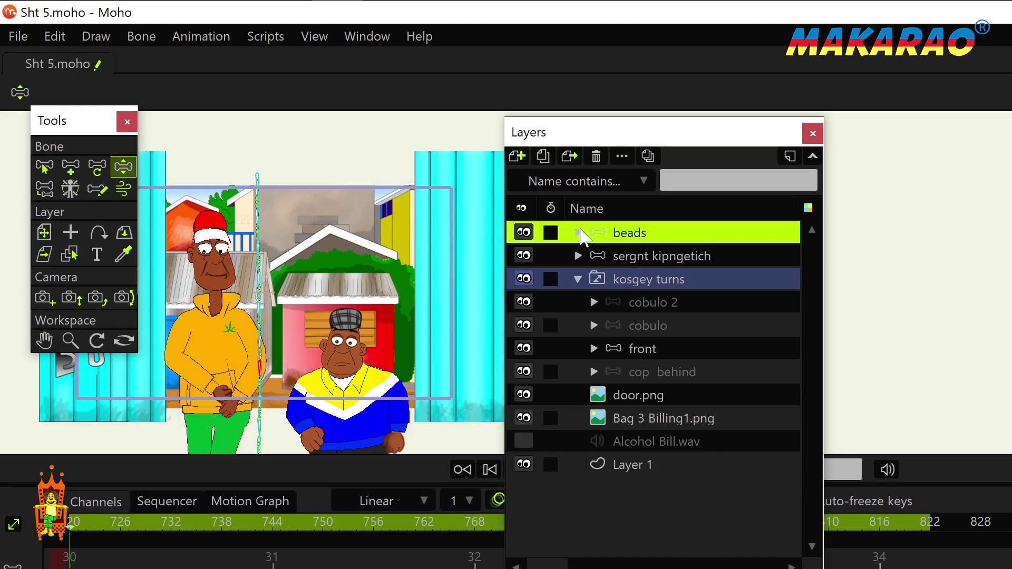
left_click(545, 156)
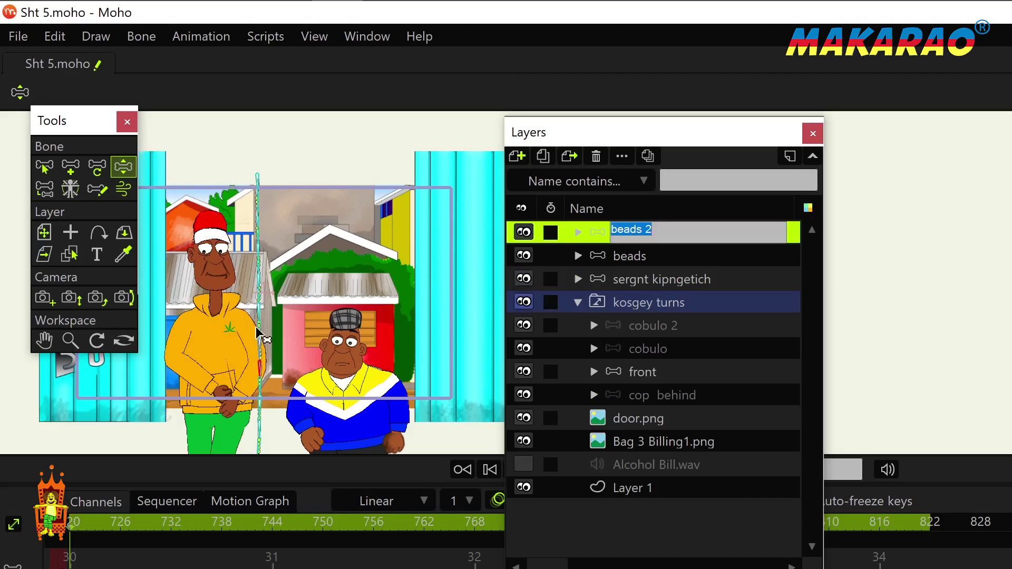
key("Return")
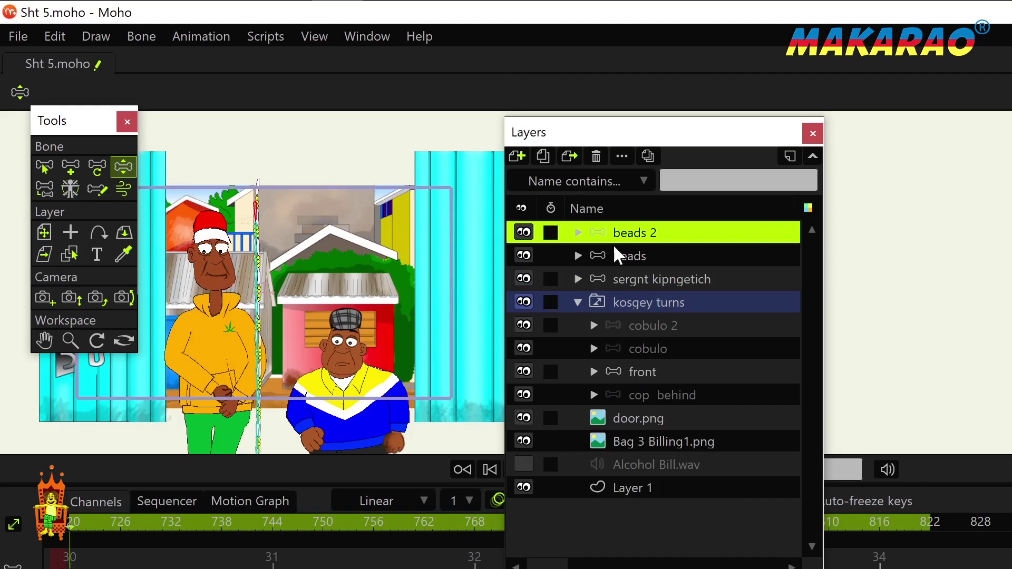
left_click(543, 156)
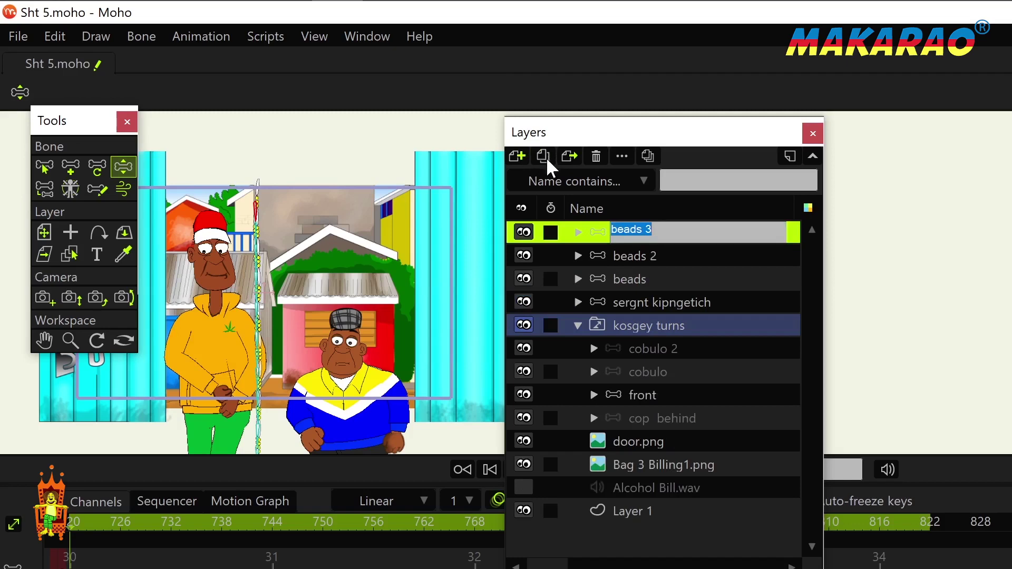
left_click(545, 157)
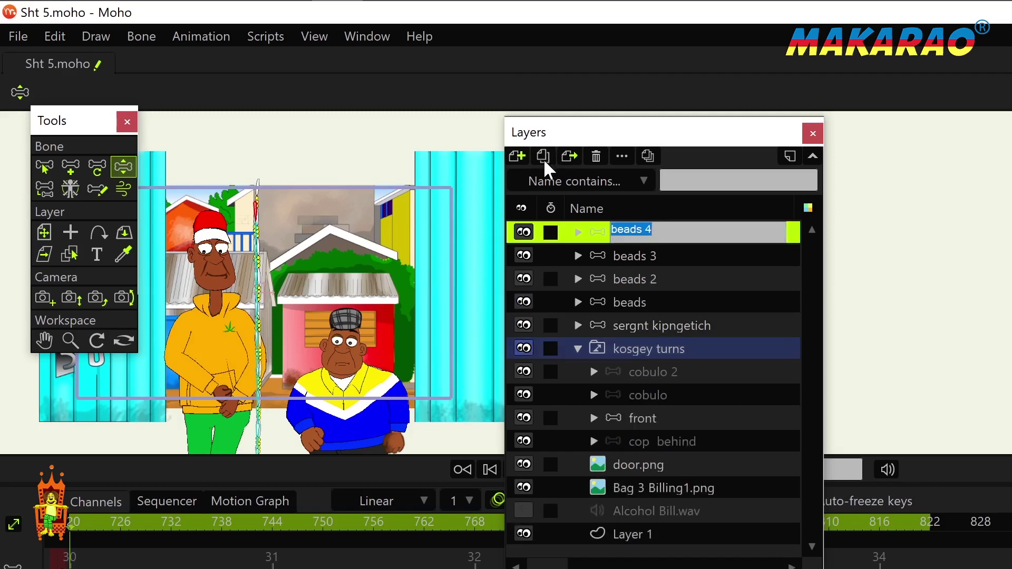
left_click(543, 157)
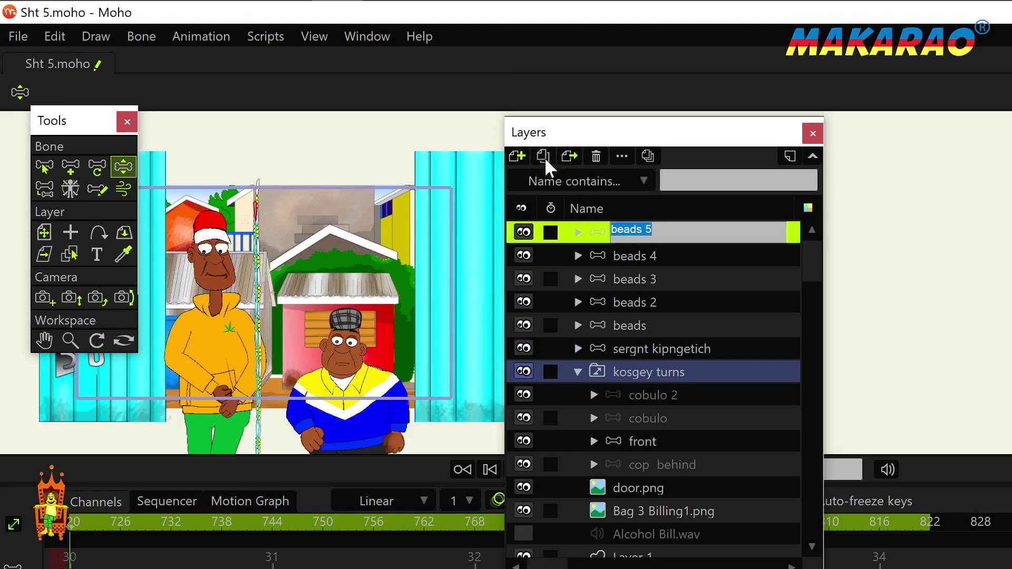
left_click(544, 157)
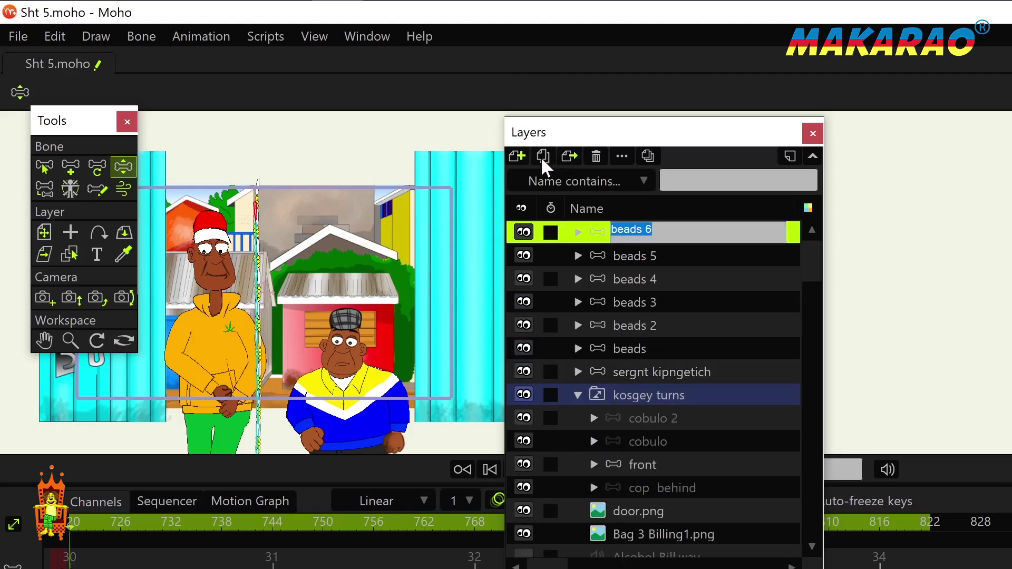
left_click(542, 156)
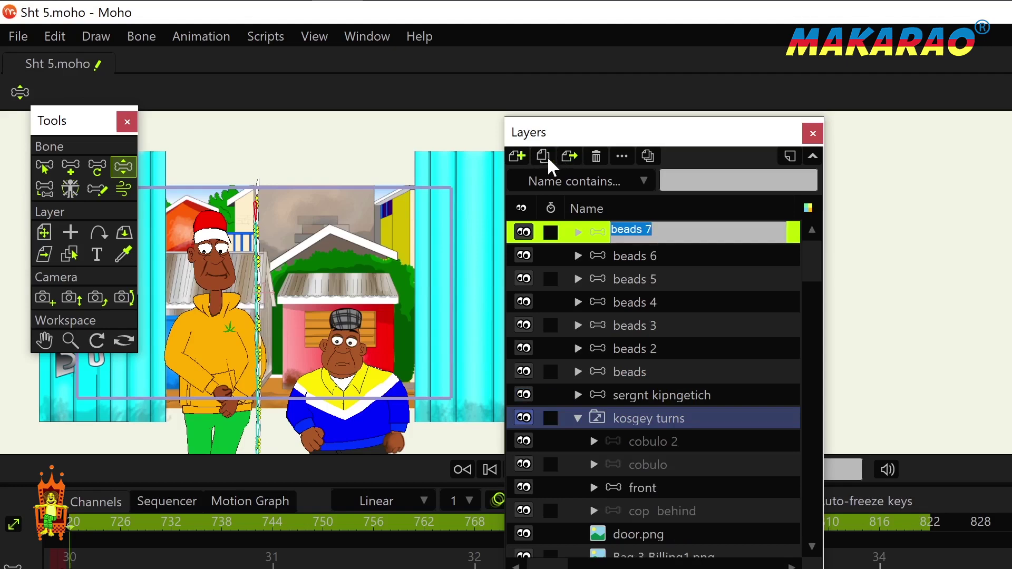
left_click(547, 156)
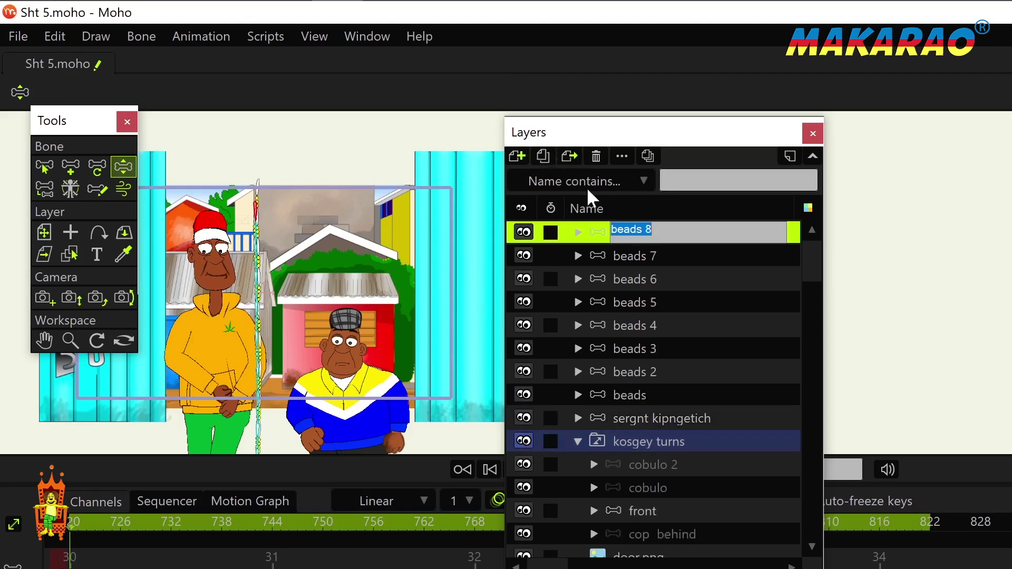
left_click(547, 155)
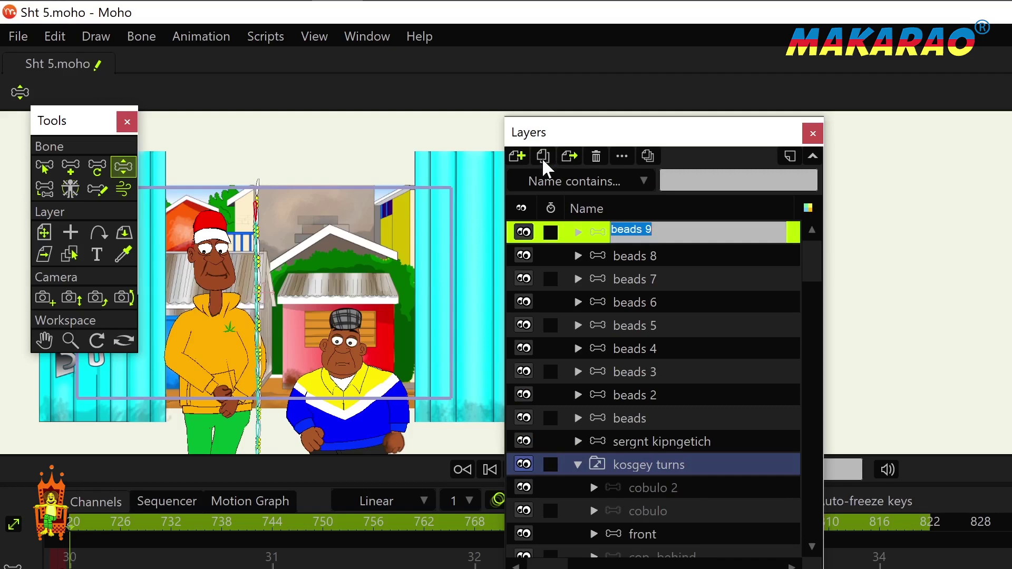
left_click(541, 157)
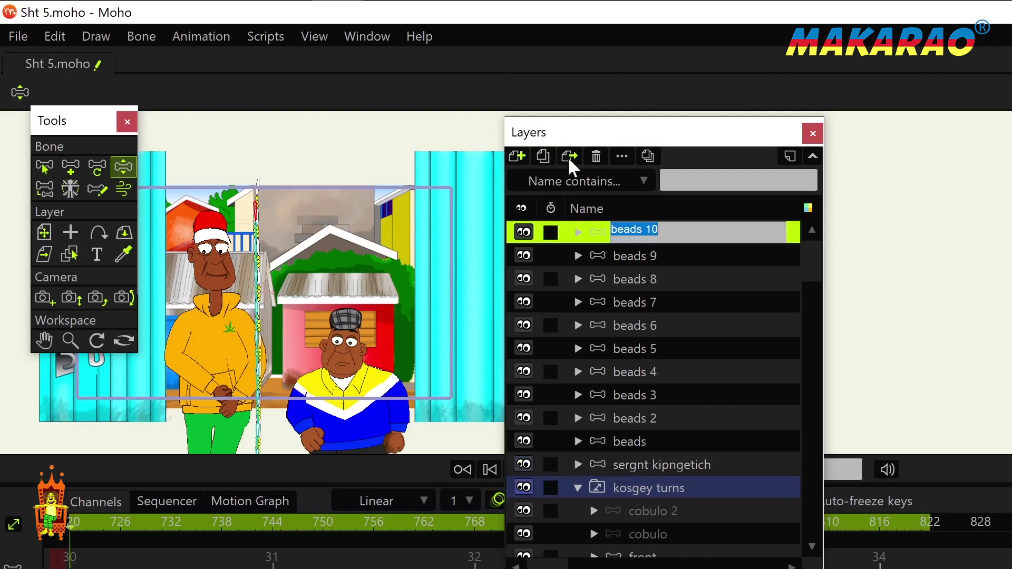
Add three reference copies of beads 10, keeping the suggested names beads 11 to beads 13
left_click(545, 157)
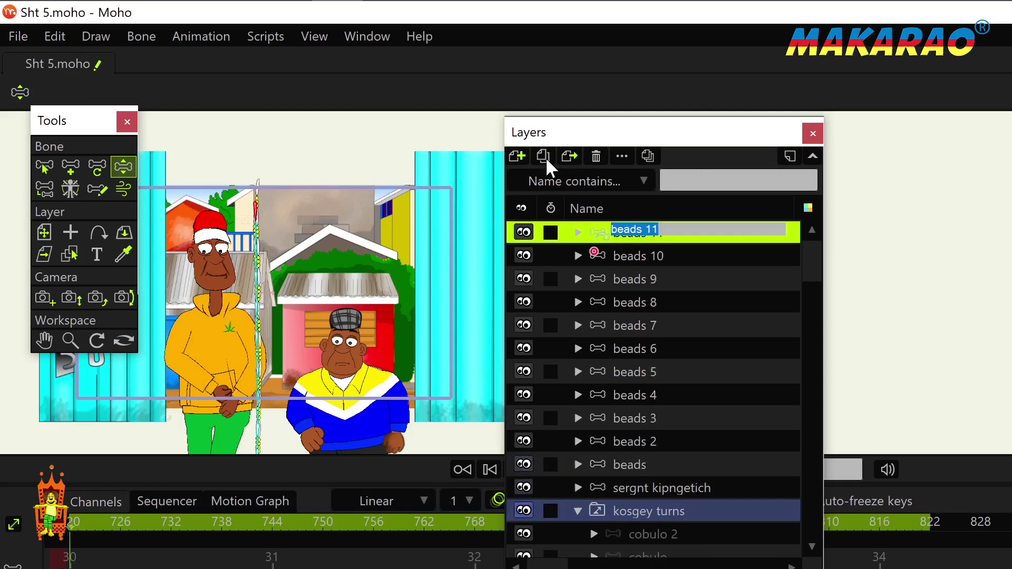
left_click(546, 157)
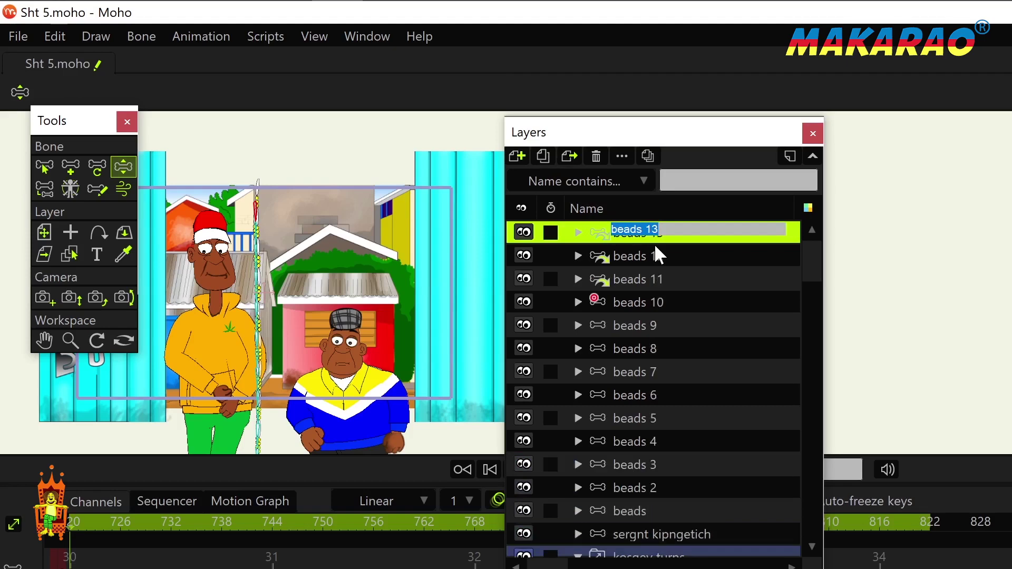
left_click(655, 246)
left_click(648, 278)
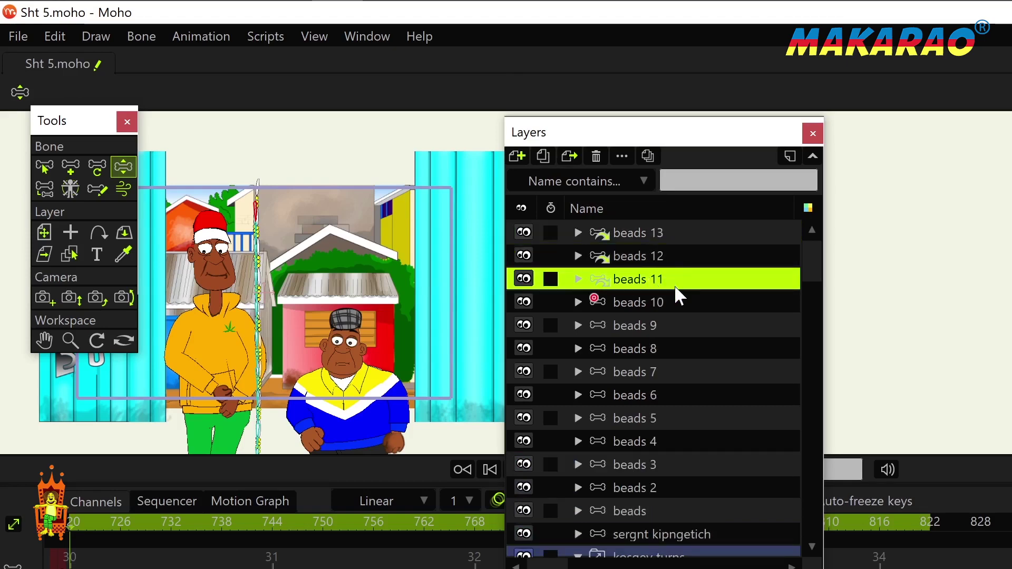
Move the beads 13 layer just to the right of the original bead string, at about X 0.22 and Y 0.02, without rotating it
left_click(627, 232)
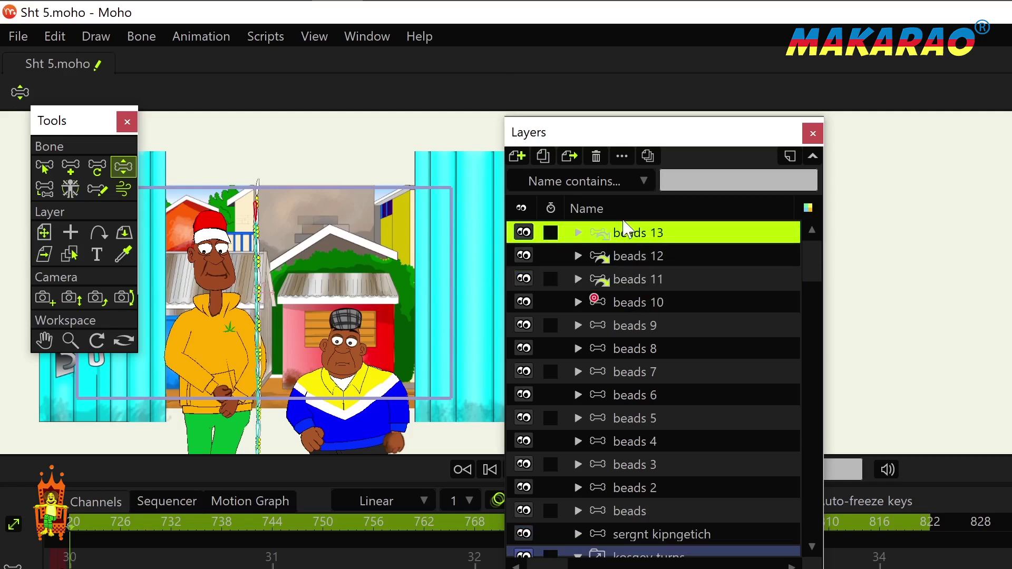
left_click(44, 232)
left_click_drag(268, 340, 275, 352)
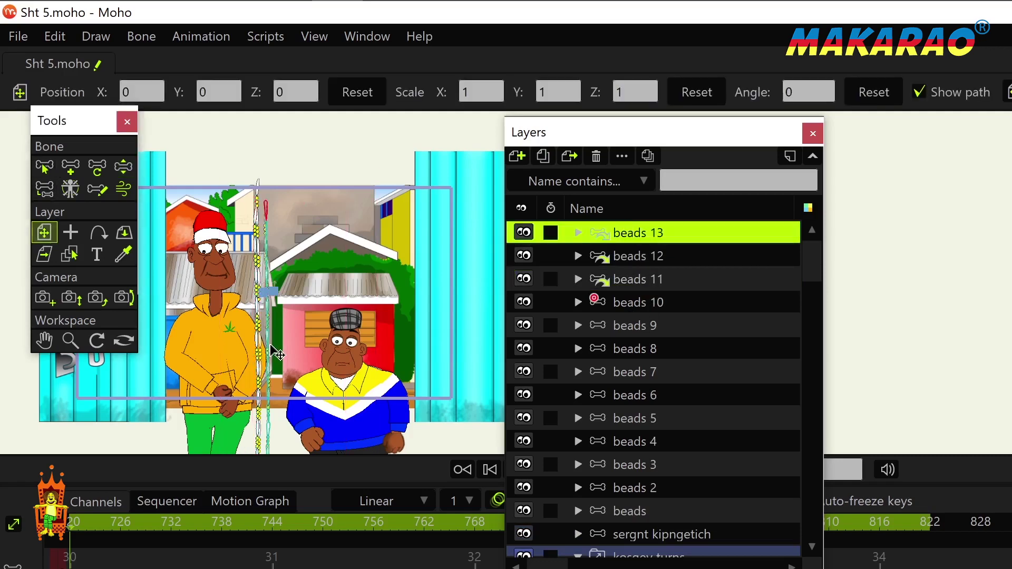
left_click_drag(279, 349, 281, 349)
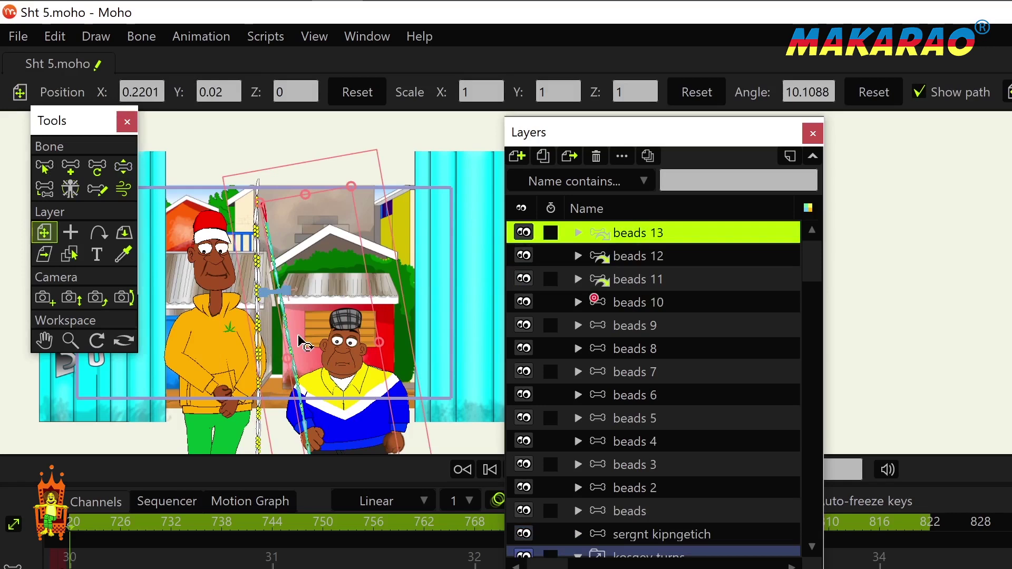
key("ctrl+z")
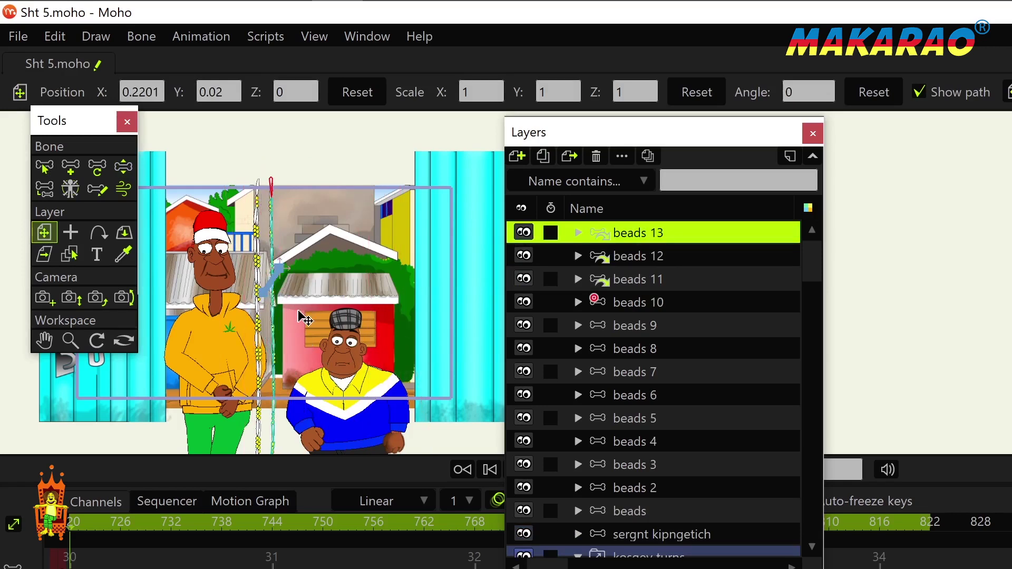
left_click_drag(298, 310, 297, 310)
Space the beads 12, 11, 10, 9 and 8 layers progressively further right across the doorway, placing beads 8 at about X 0.80 and Y 0.20
left_click(622, 258)
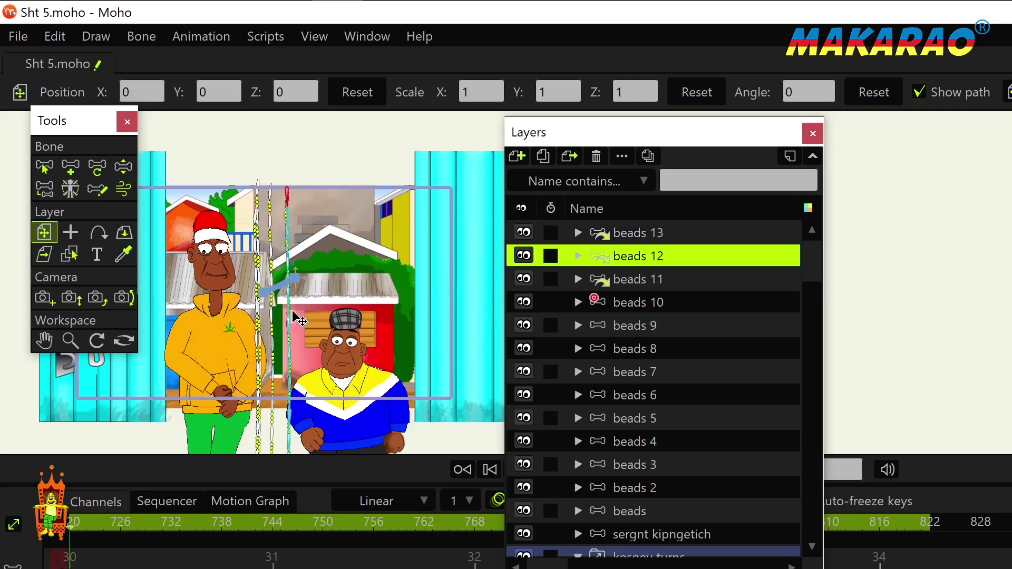
left_click(627, 278)
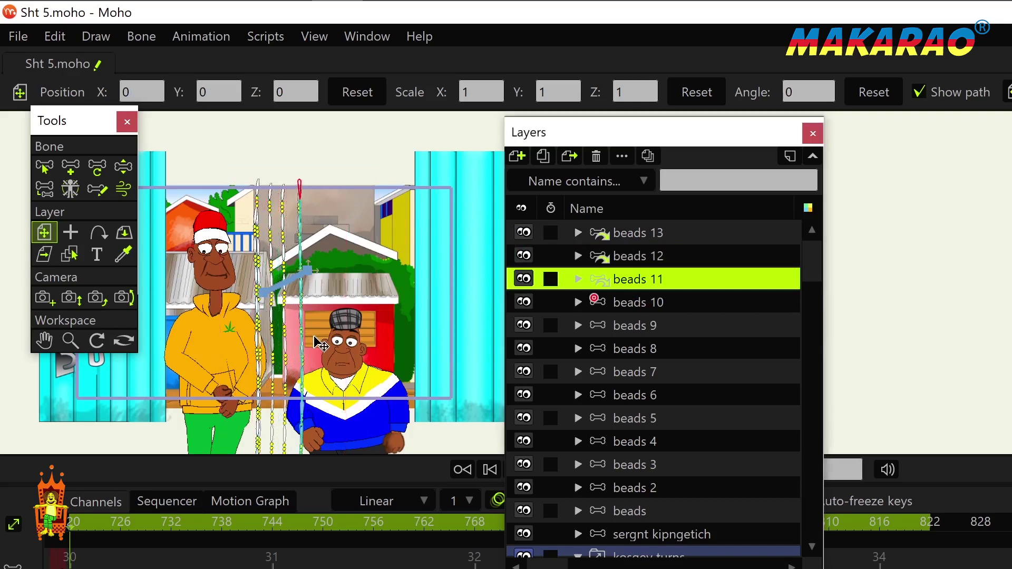
left_click(585, 306)
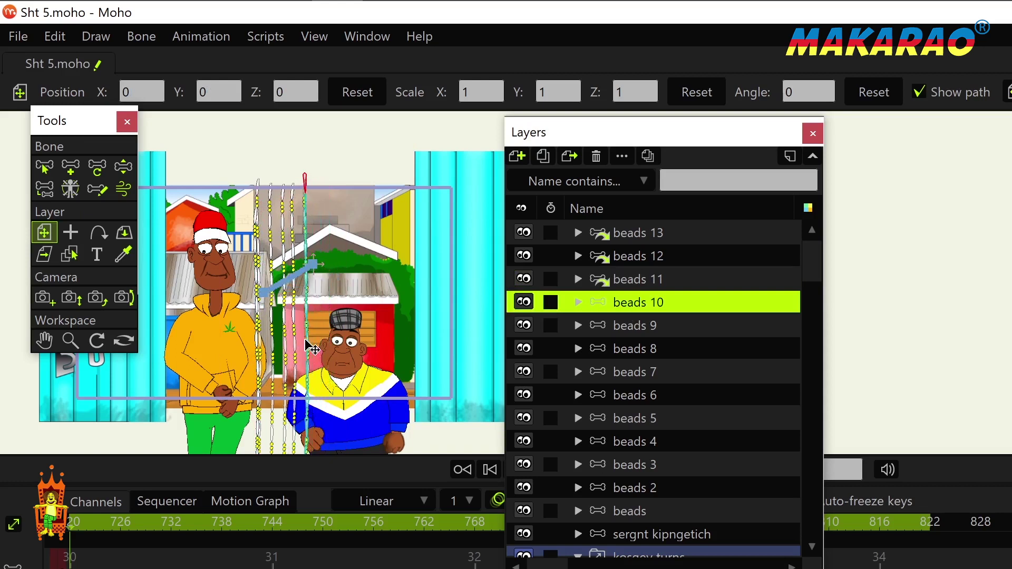
left_click(625, 324)
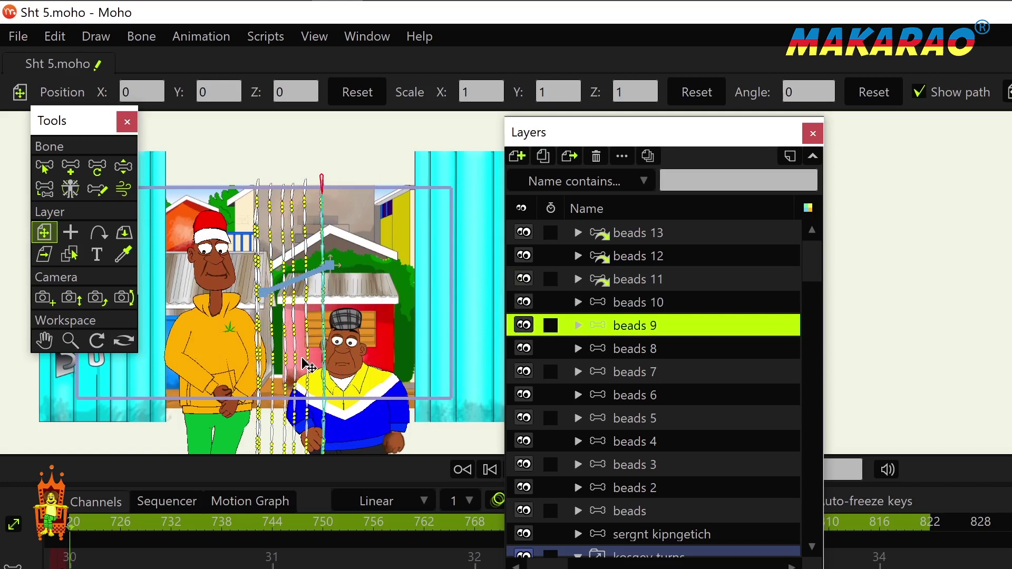
left_click(626, 349)
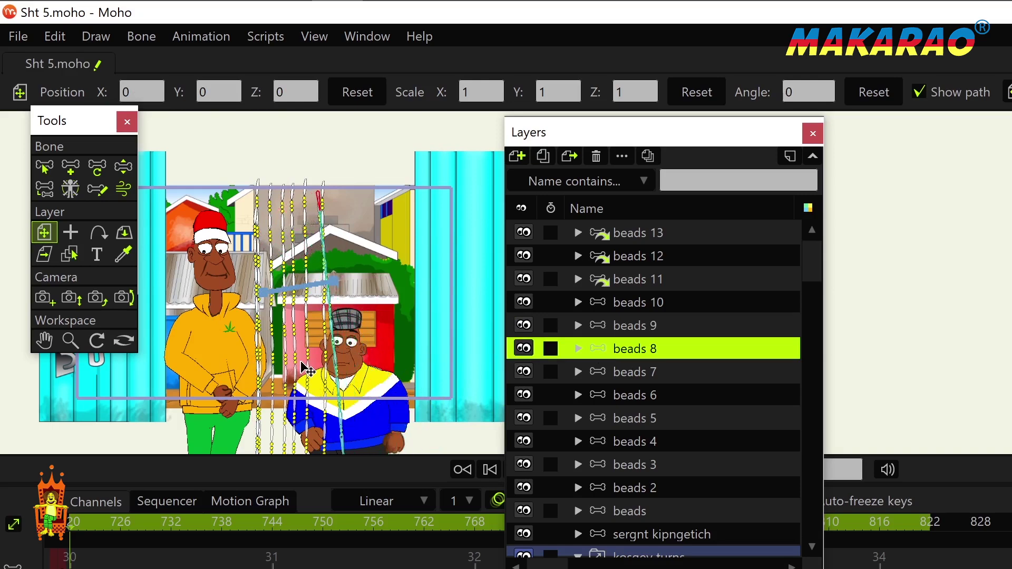
left_click_drag(300, 361, 342, 343)
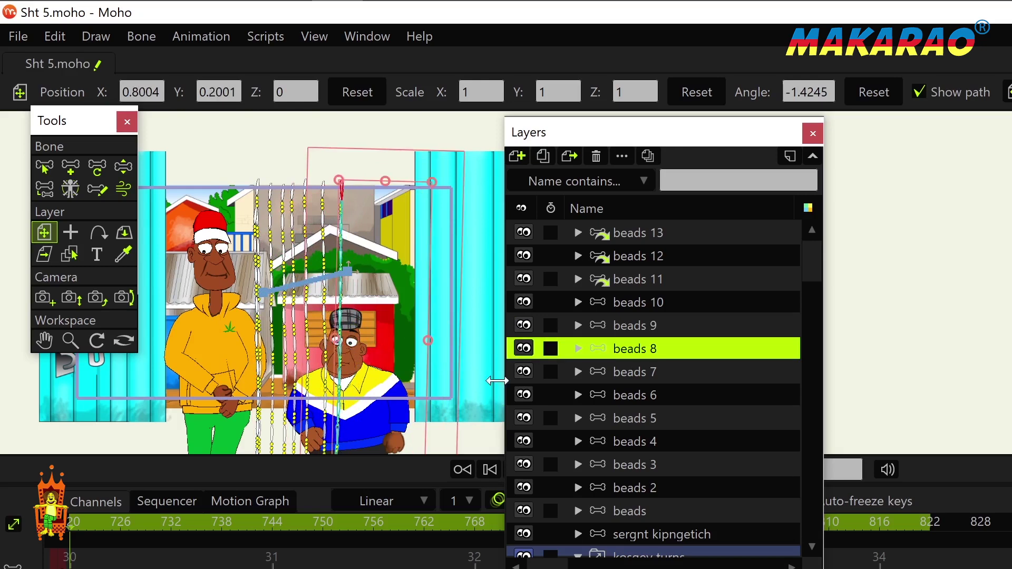
Move the beads 7 layer to about X -0.15, Y 0.22, and beads 6 slightly further left of it
left_click(631, 379)
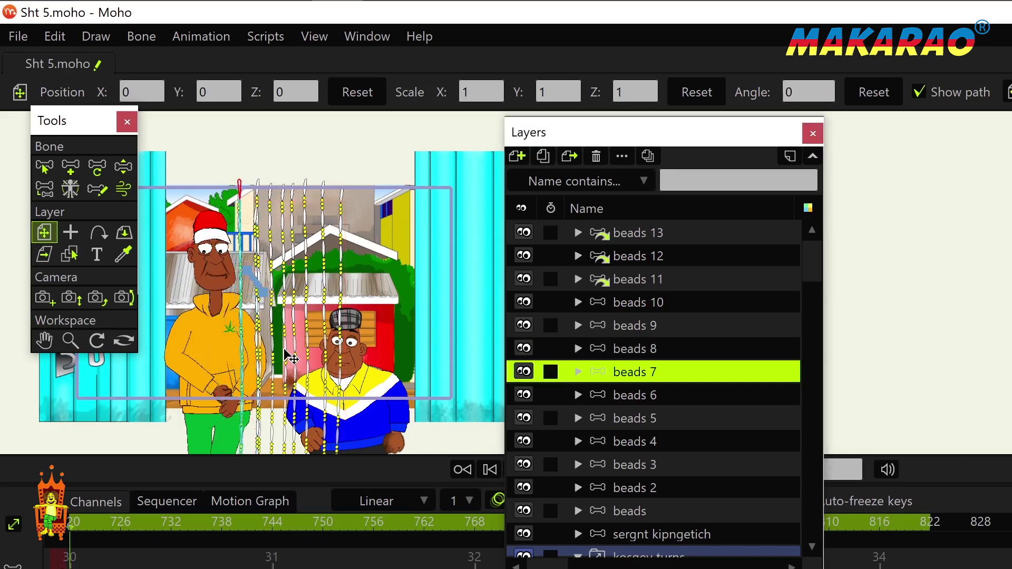
left_click(634, 395)
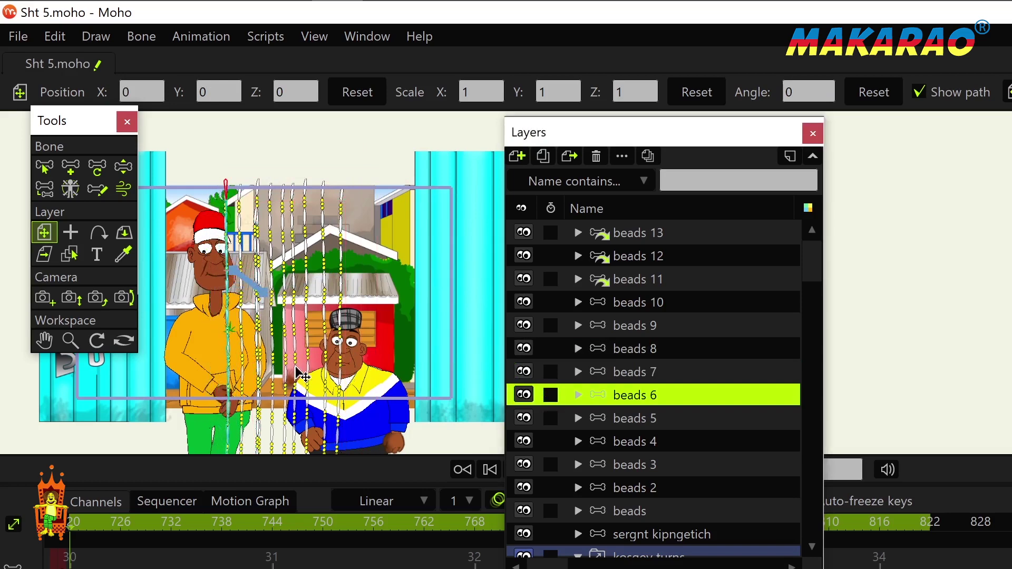
left_click_drag(296, 367, 294, 367)
Move the beads 5 layer to about X 0.95, Y 0.23, and beads 4 to about X 1.12, Y 0.19
left_click(637, 417)
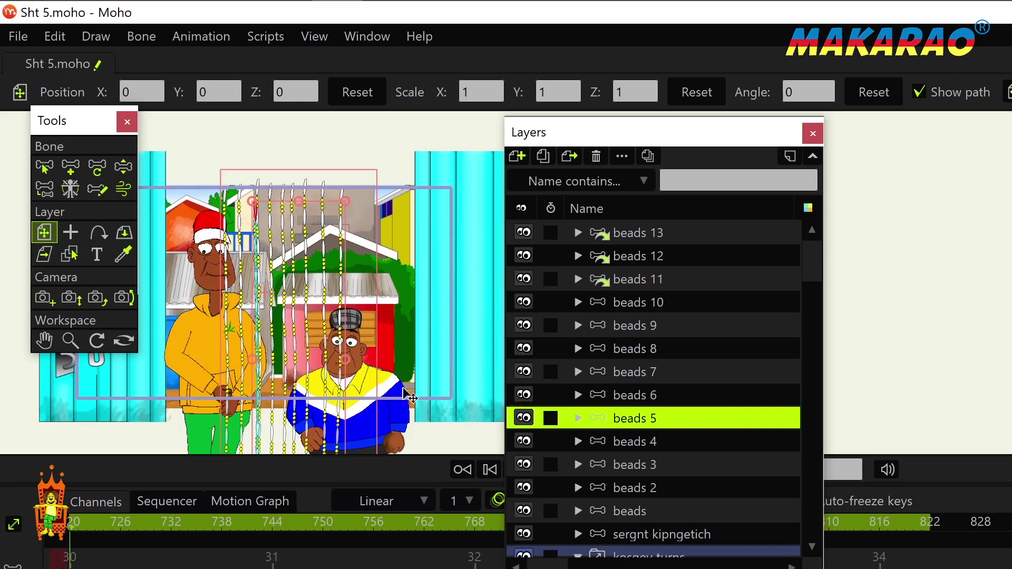
left_click_drag(285, 368, 275, 377)
left_click(610, 443)
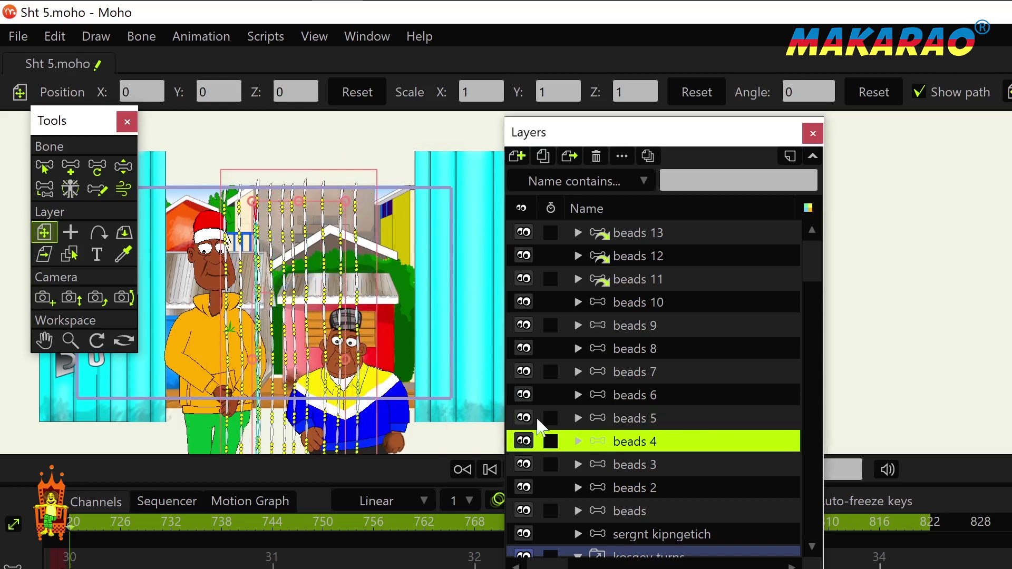
left_click_drag(311, 369, 294, 371)
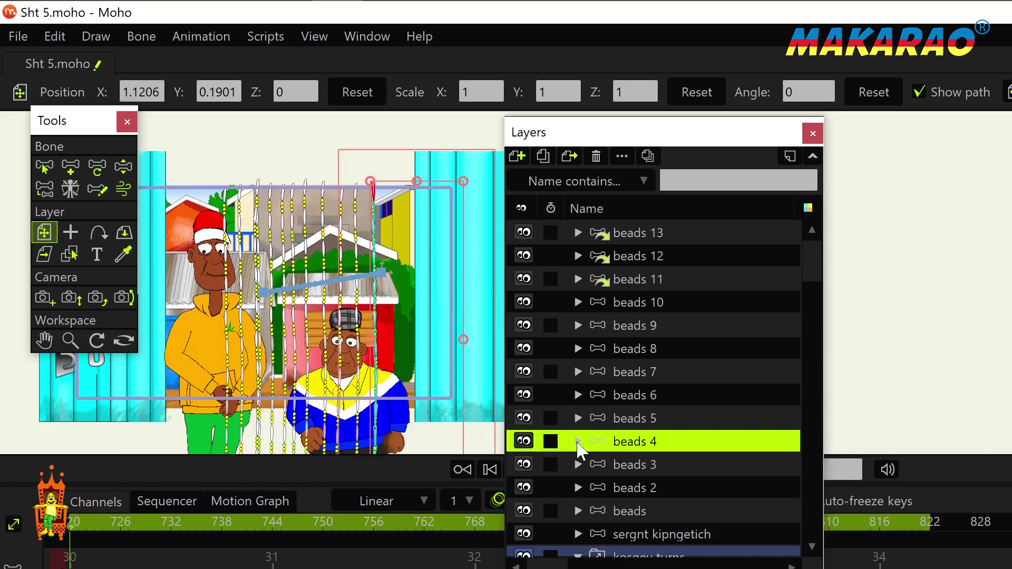
Move the beads 3 layer near the doorway's right edge, at about X 1.28, Y 0.19, with an angle of about -1.95
left_click(580, 465)
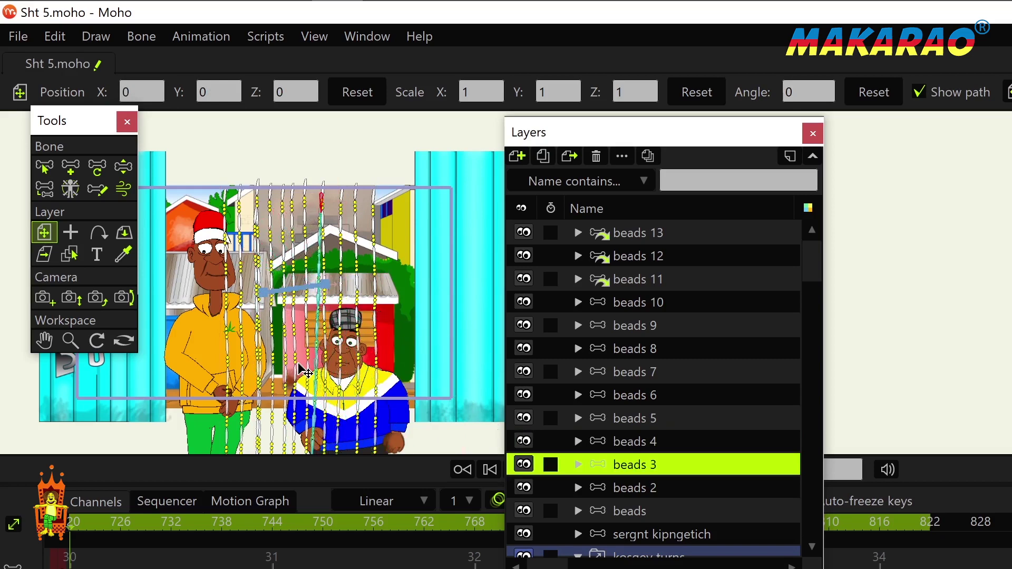
key("space")
key("space")
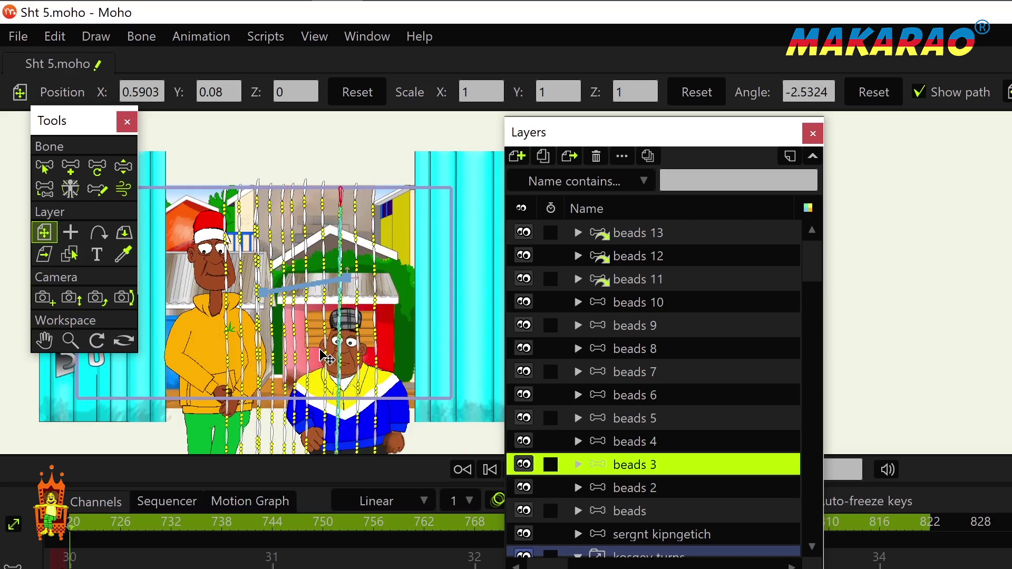
left_click_drag(326, 358, 366, 342)
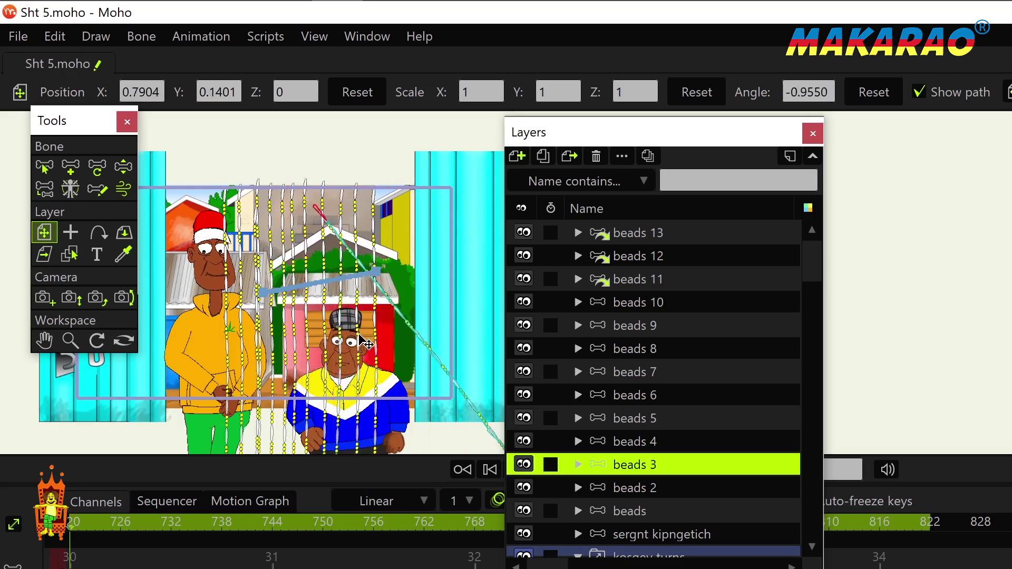
left_click_drag(367, 342, 393, 336)
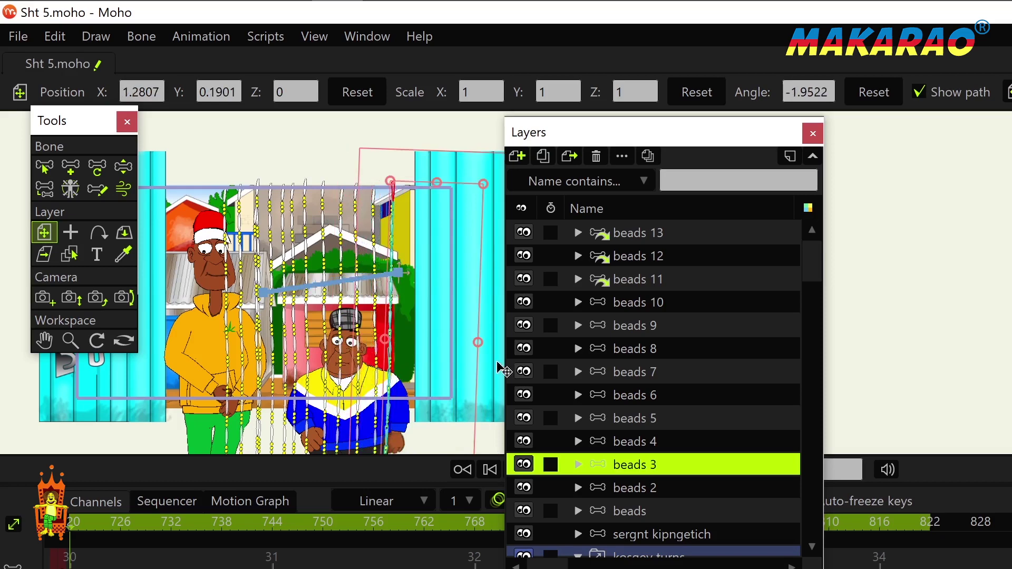
Move beads 2 to about X -0.46, Y 0.19, and the original beads layer near the left edge at about X -0.68, Y -0.05
left_click(622, 487)
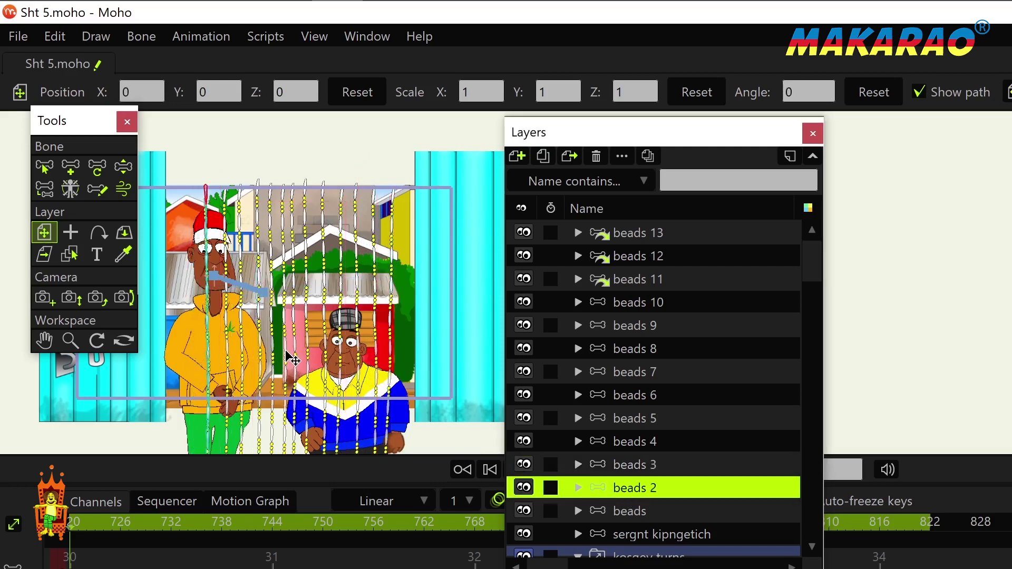
left_click_drag(293, 360, 244, 340)
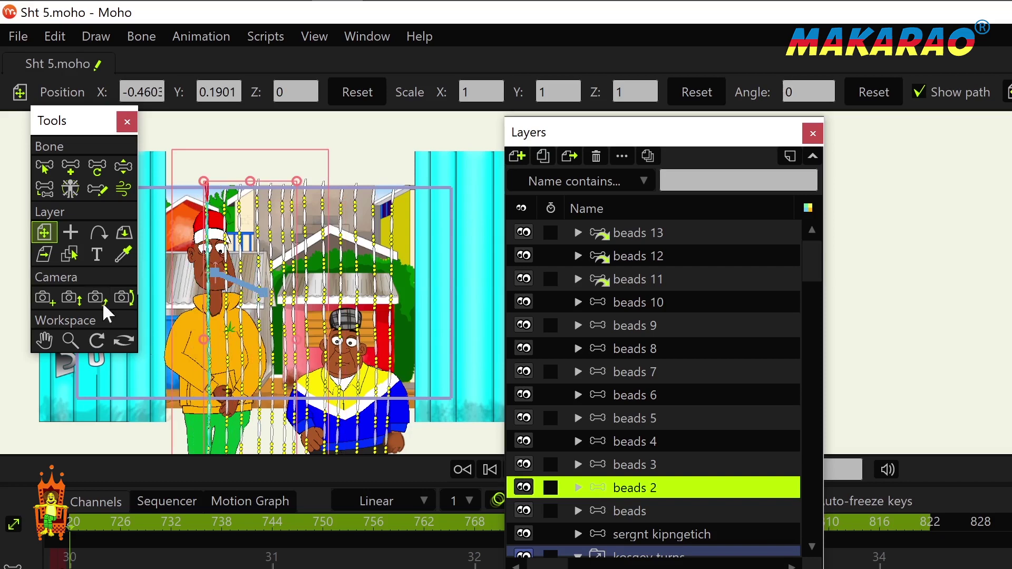
left_click(612, 509)
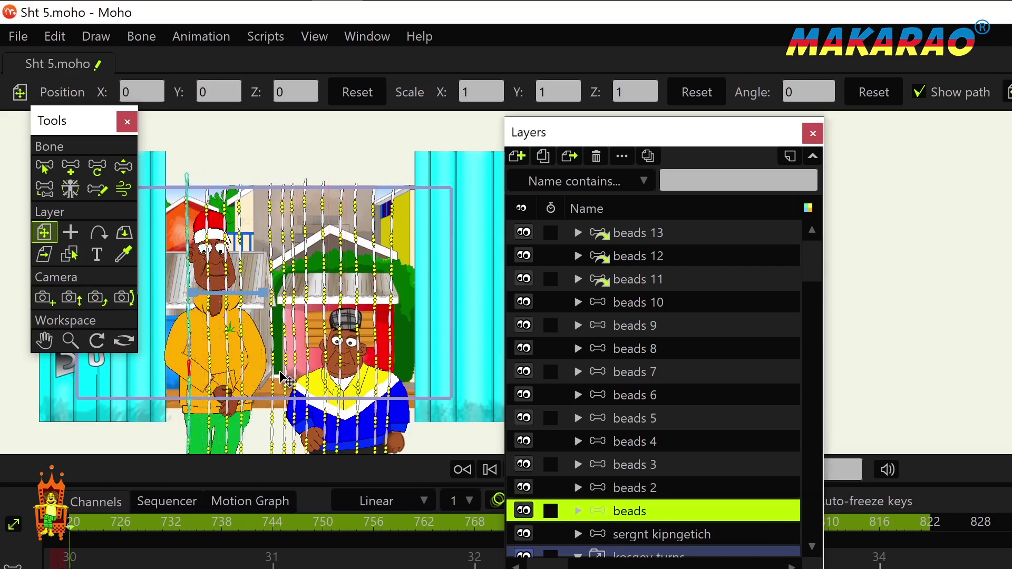
left_click_drag(286, 379, 224, 381)
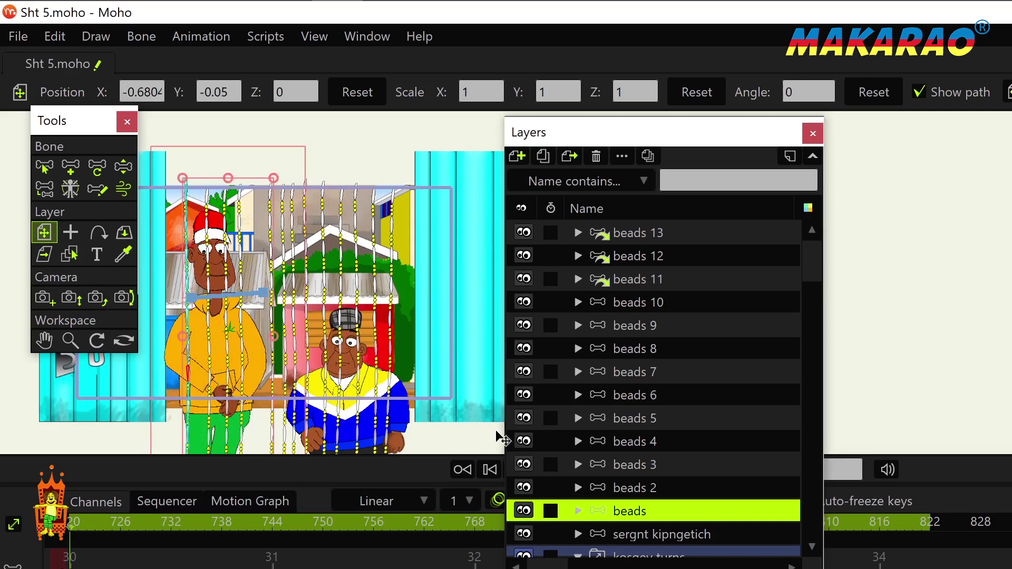
Duplicate the beads layer as beads 14 and place the copy at the doorway's right edge, about X 1.43, Y 0.01
left_click(542, 156)
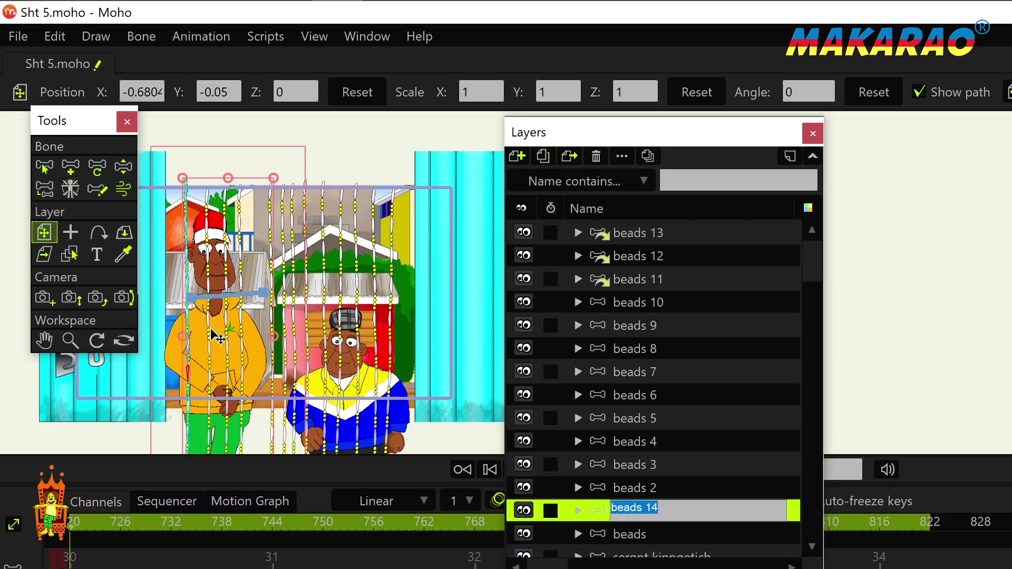
left_click_drag(213, 332, 430, 326)
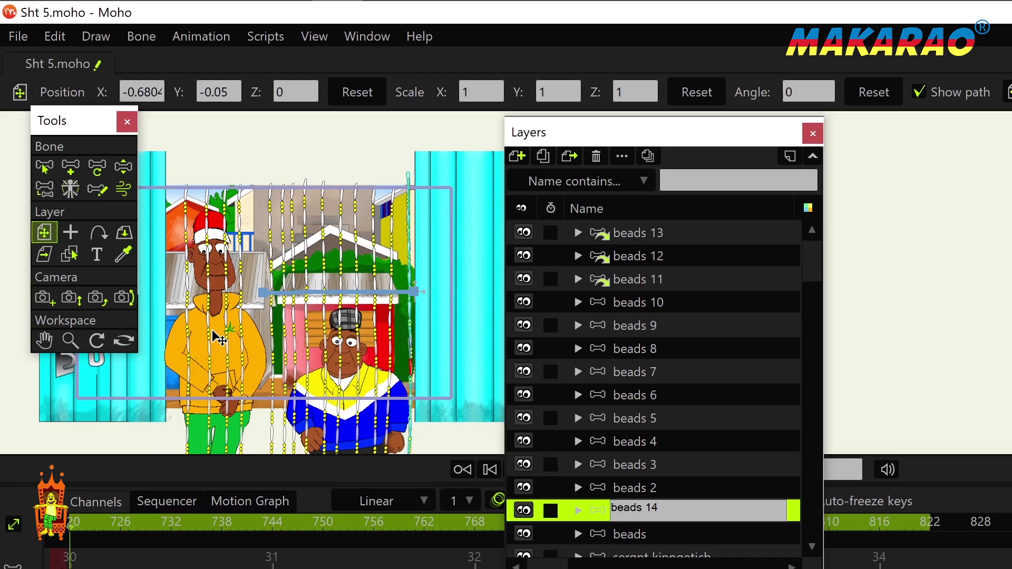
key("Return")
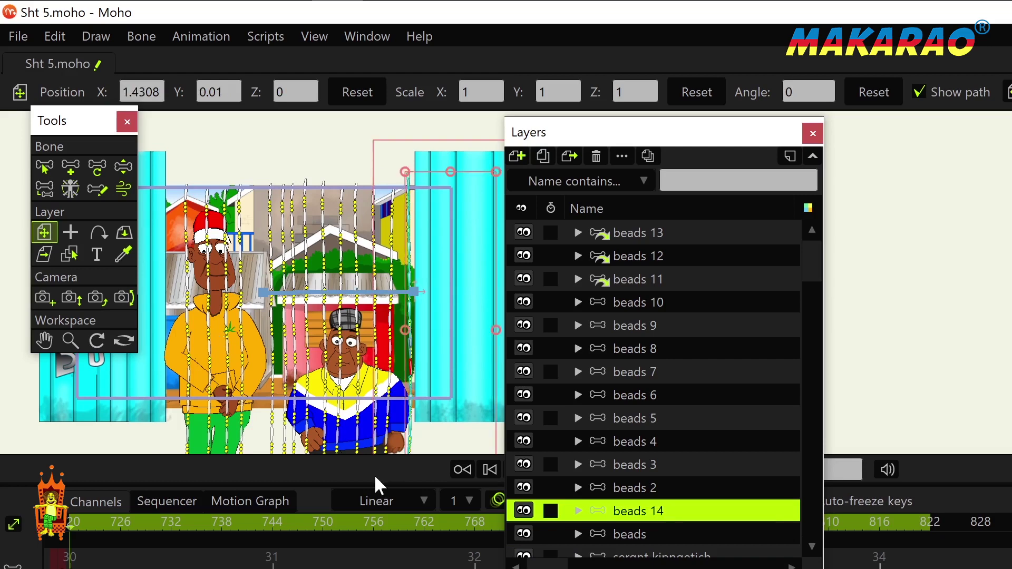
Check the placement of the original beads layer and each string from beads 9 down through beads 2 and beads 14
left_click(631, 535)
left_click(631, 533)
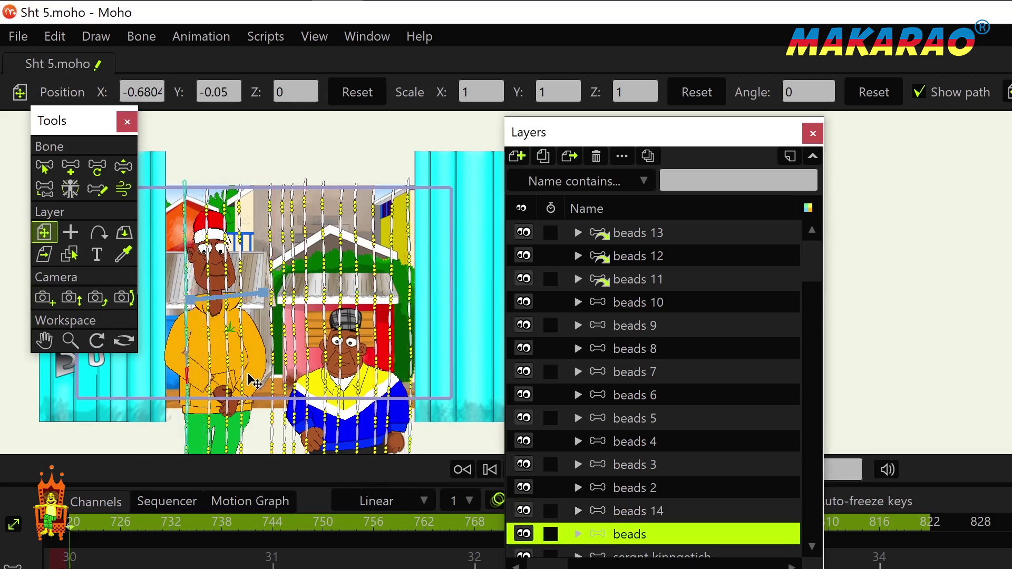
left_click(646, 324)
left_click(642, 349)
left_click(640, 373)
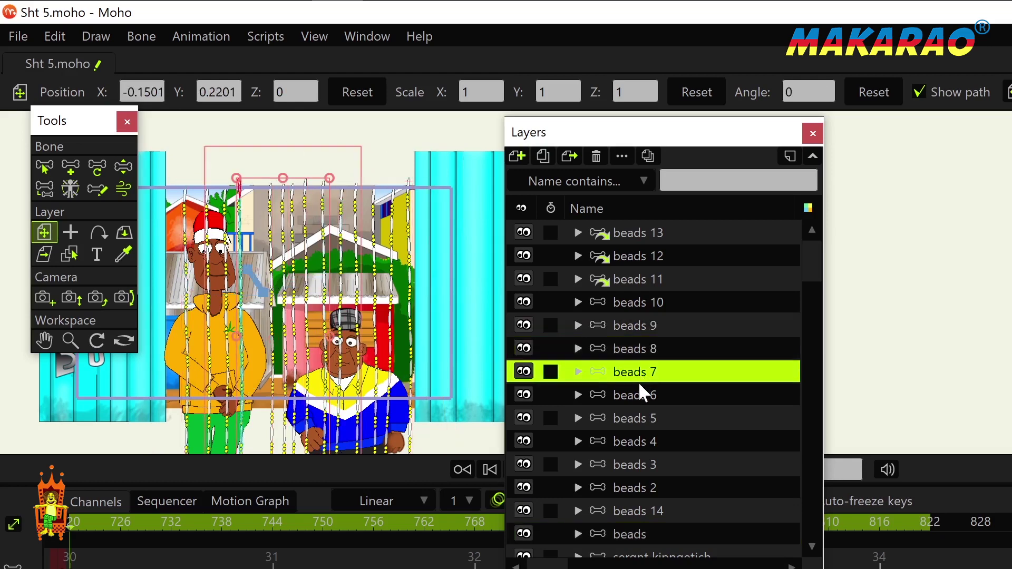
left_click(637, 393)
left_click(641, 422)
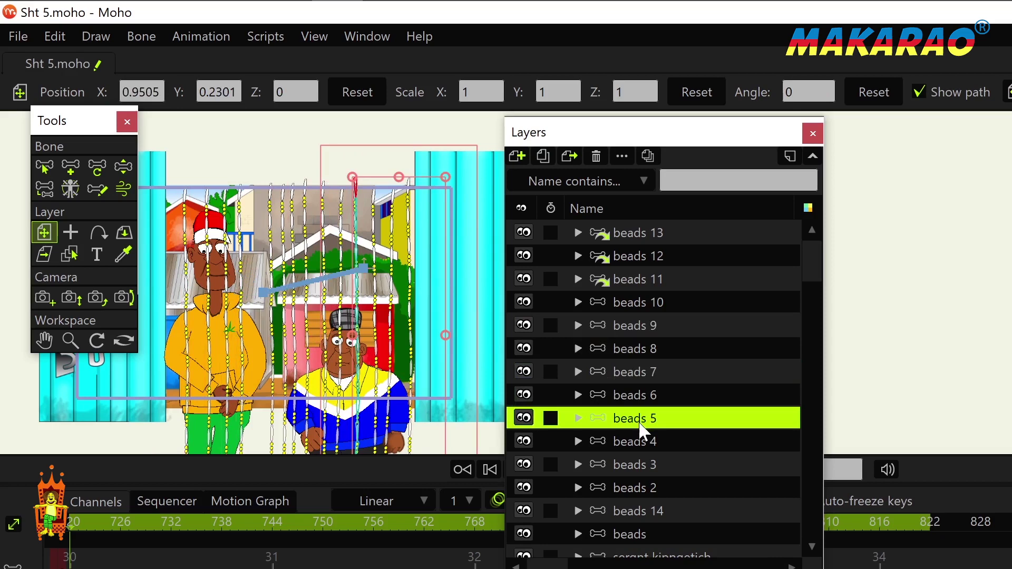
left_click(634, 443)
left_click(636, 465)
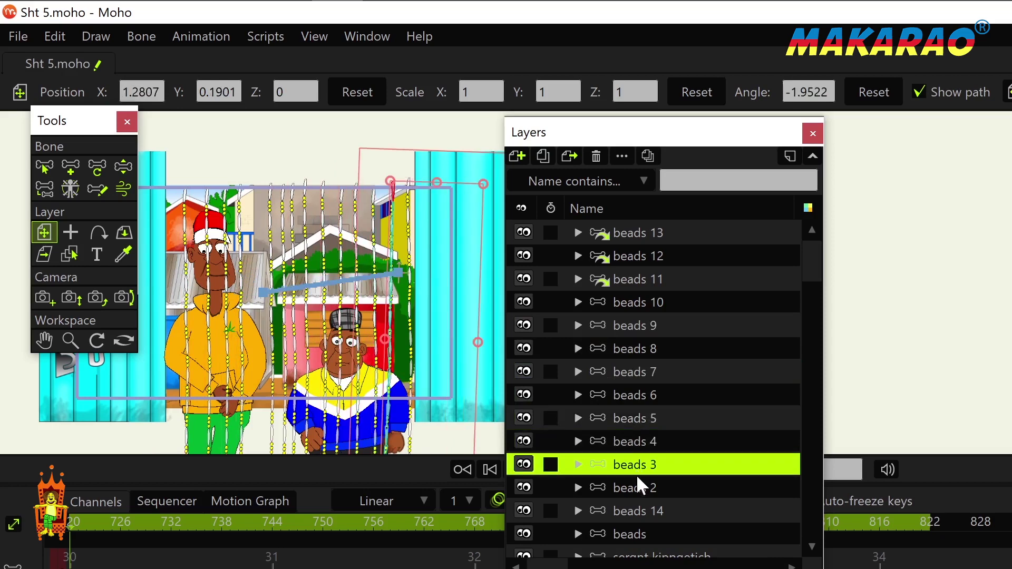
left_click(635, 486)
left_click(635, 509)
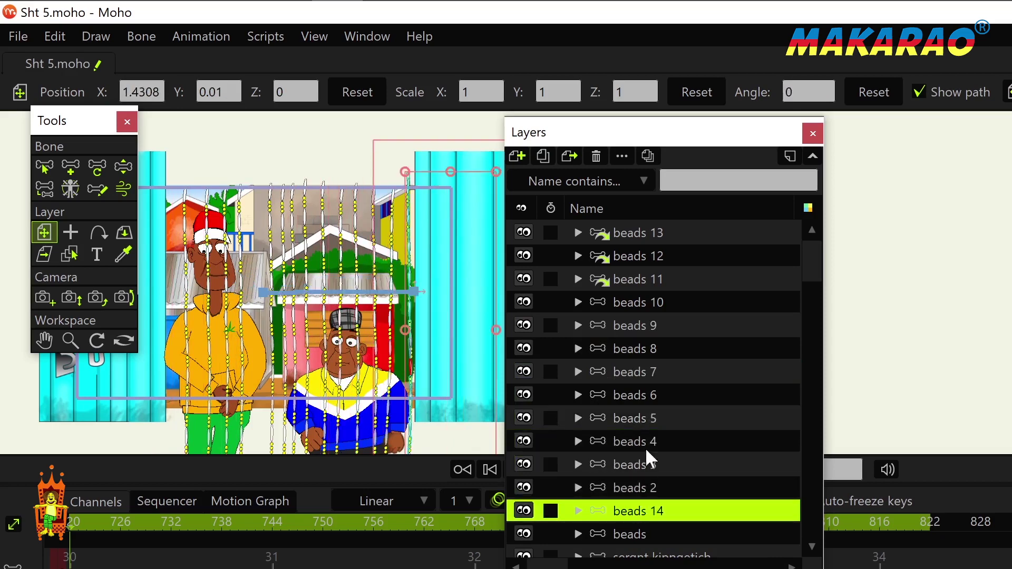
Even out the gap in the middle of the curtain by adjusting beads 13 and moving beads 12 to about X 0.18, Y 0.22
left_click(660, 242)
mouse_move(289, 335)
left_mouse_down()
mouse_move(274, 336)
mouse_move(289, 335)
left_mouse_up()
left_click(647, 256)
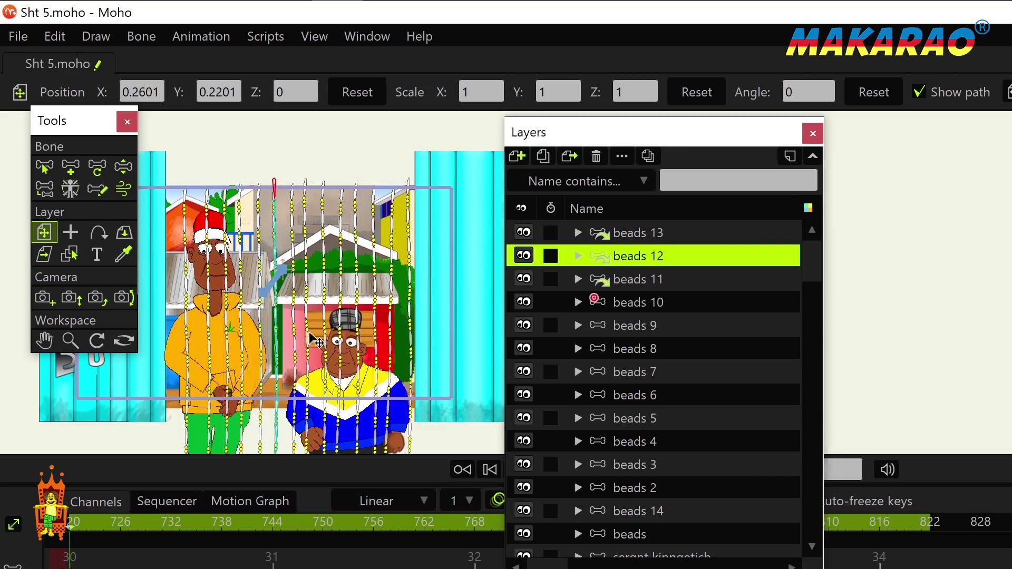
Step back through the animation from frame 762 to about frame 748 and examine the characters behind the bead curtain
key("Left")
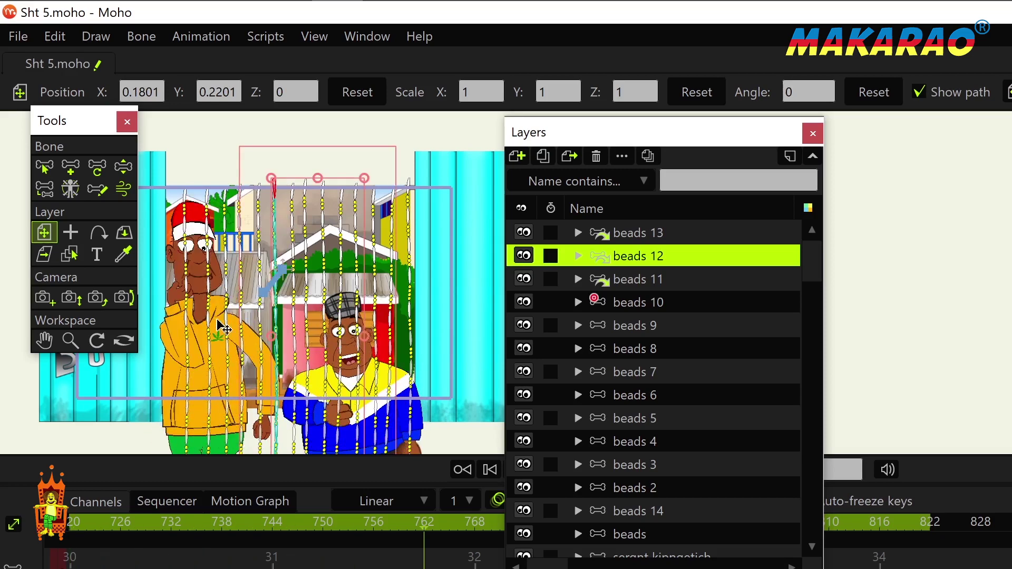
key("XF86TouchpadOff")
left_click_drag(423, 527, 373, 528)
key("Left")
key("Left")
key("Left")
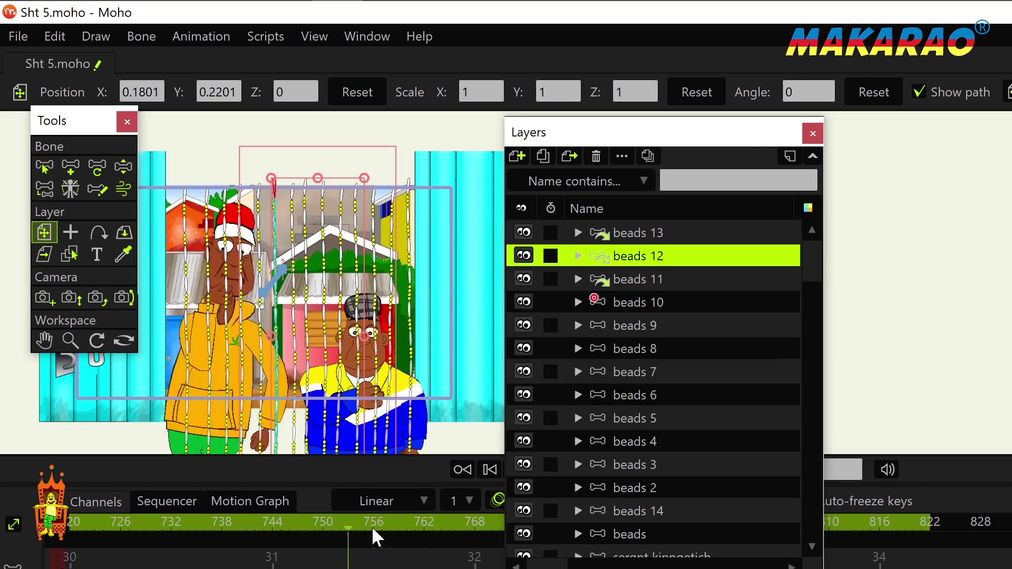
key("ctrl+Left")
key("ctrl+Left")
key("ctrl+Left")
key("Left")
key("Left")
key("Right")
key("Right")
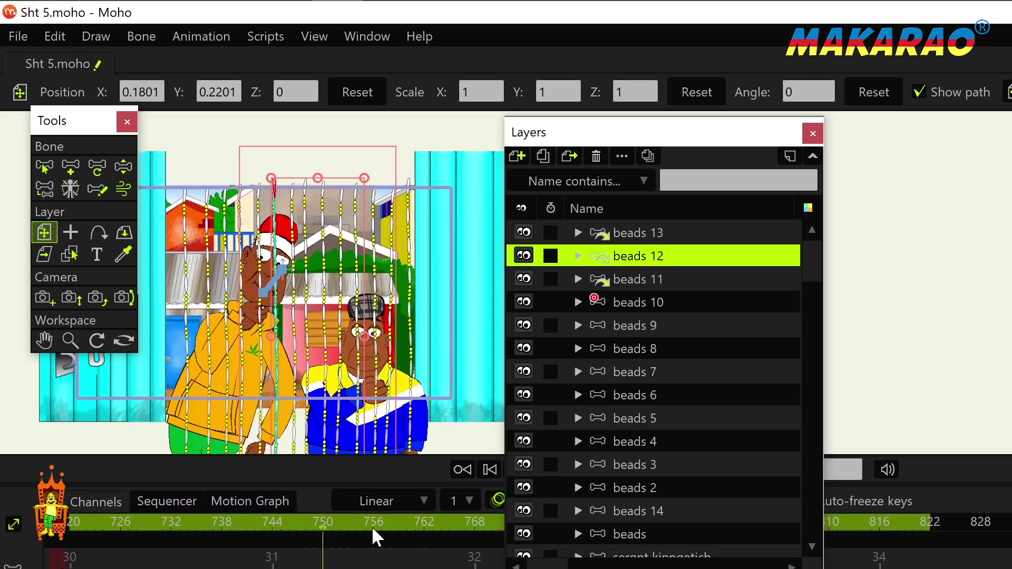
key("Right")
key("Left")
scroll(248, 309, "down", 1)
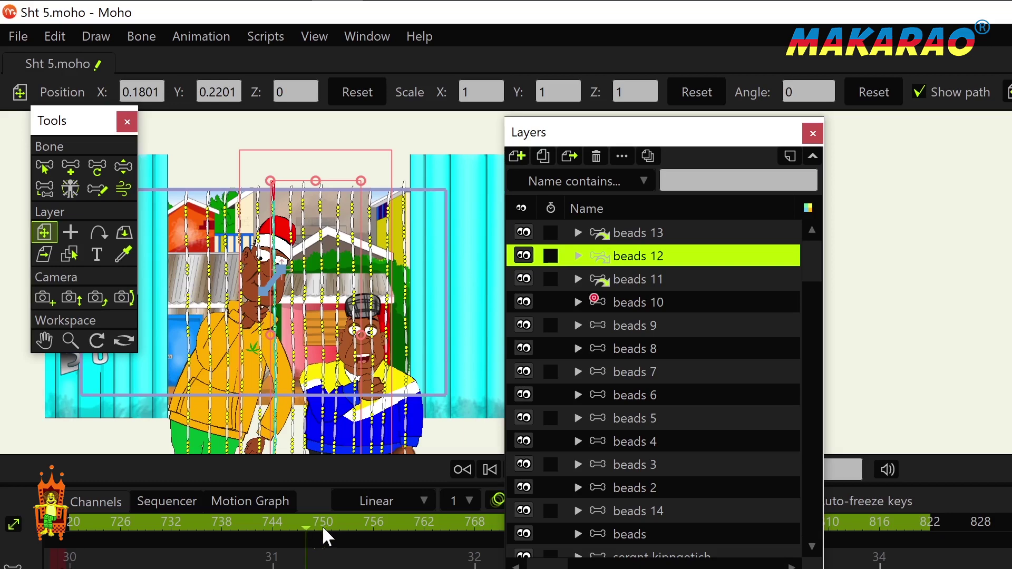
Step back and forth around frame 750 to find the moment the characters lean into the bead curtain
left_click_drag(1011, 127, 997, 73)
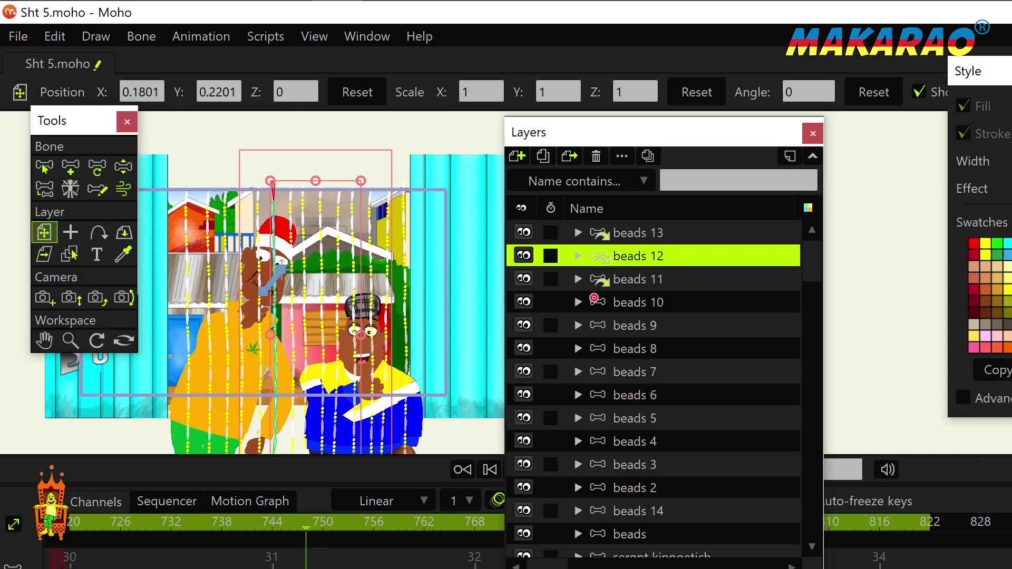
left_click_drag(302, 525, 277, 524)
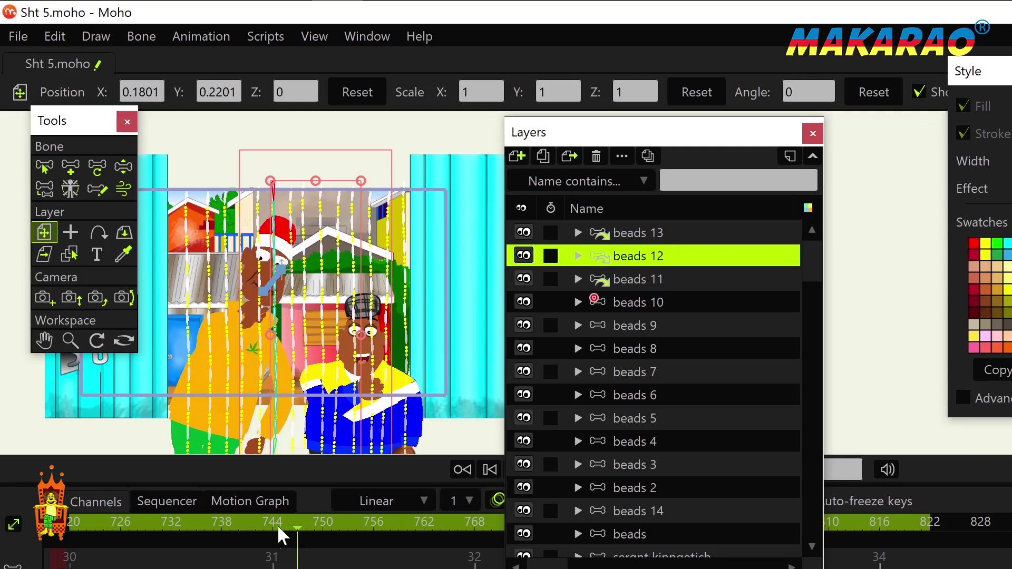
left_click(315, 526)
key("Left")
key("Left")
key("Left")
key("Left")
key("Right")
key("Right")
key("Right")
key("Right")
key("Right")
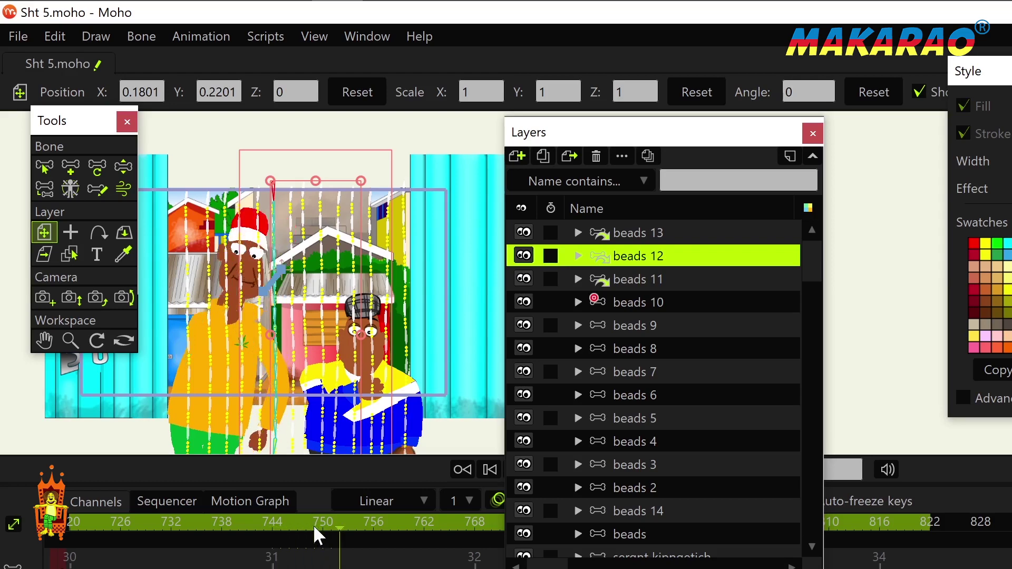
key("Left")
key("Left")
key("Left")
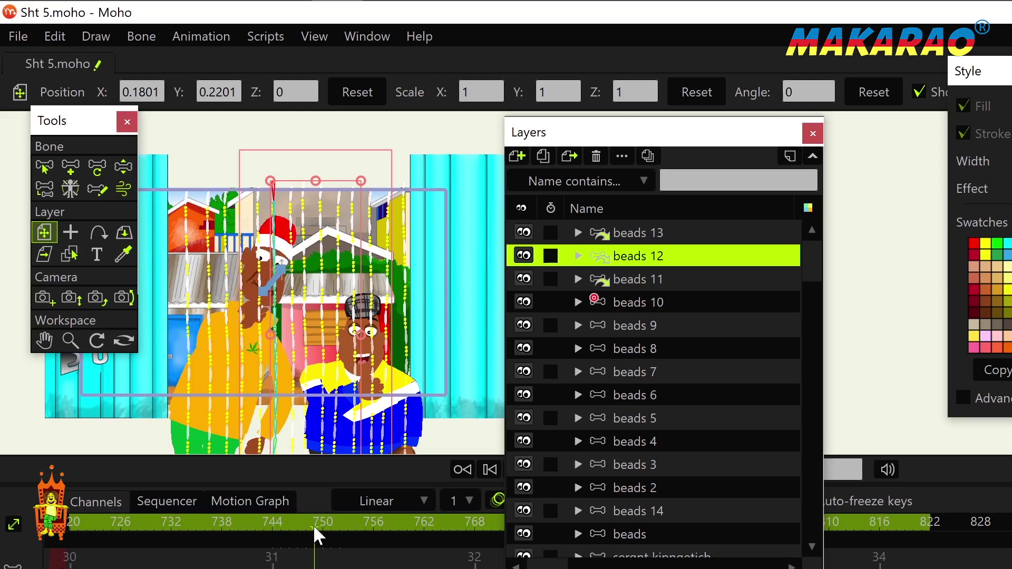
key("Right")
key("Right")
key("Left")
Check the placement of each bead string from beads 11 down to beads 14 and the original beads layer
left_click(643, 281)
left_click(637, 302)
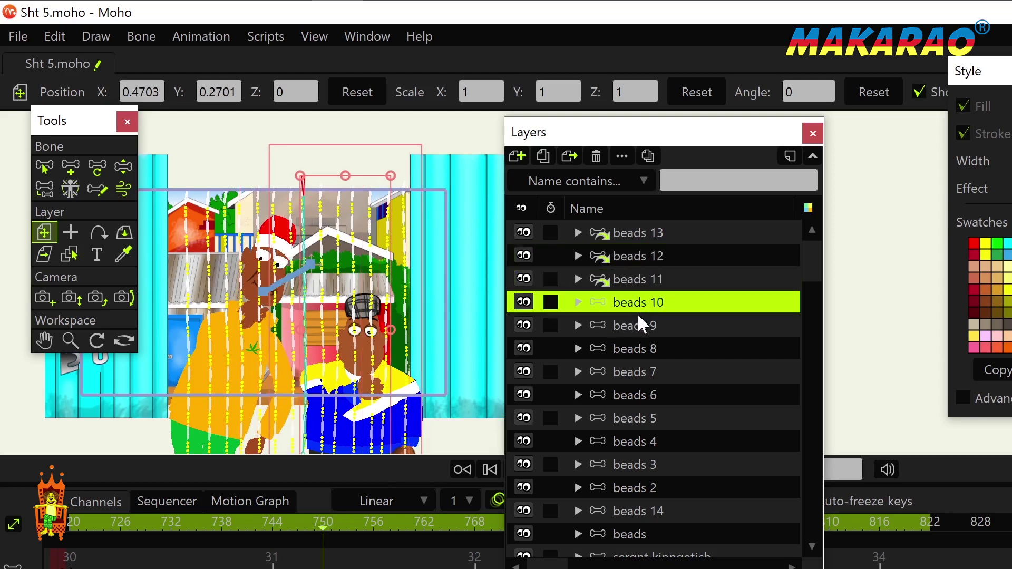
left_click(636, 330)
left_click(631, 348)
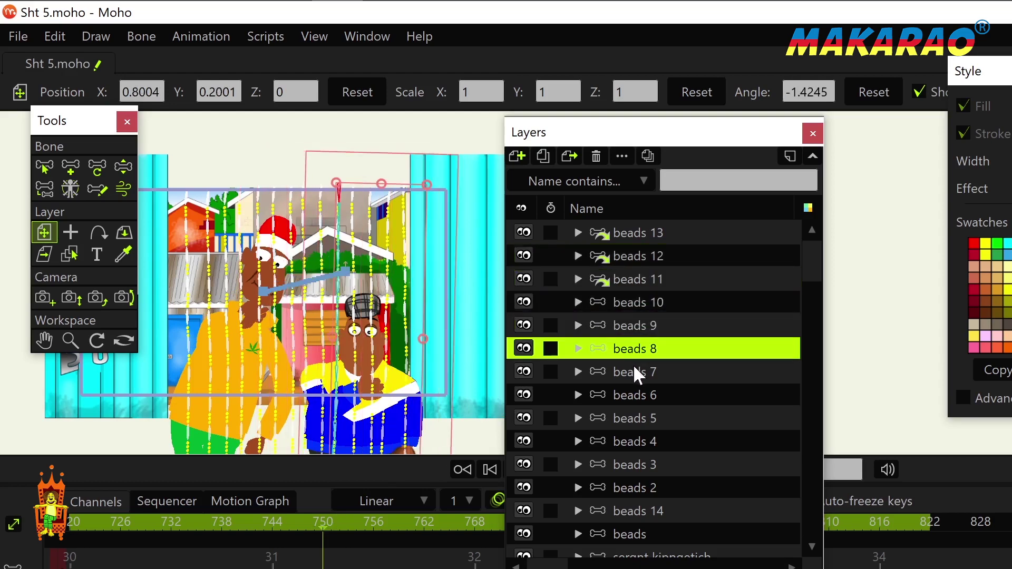
left_click(633, 370)
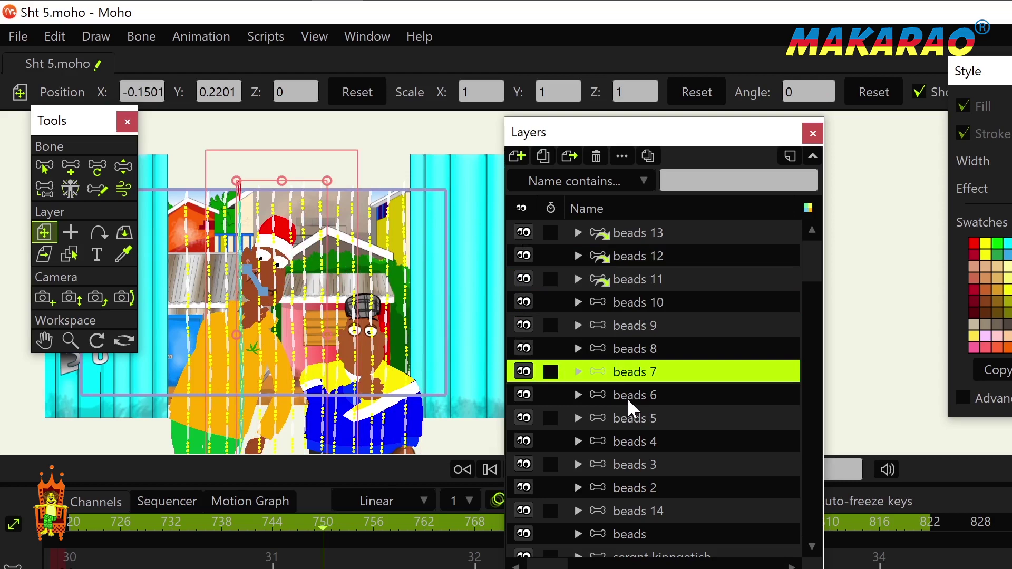
left_click(630, 397)
left_click(631, 420)
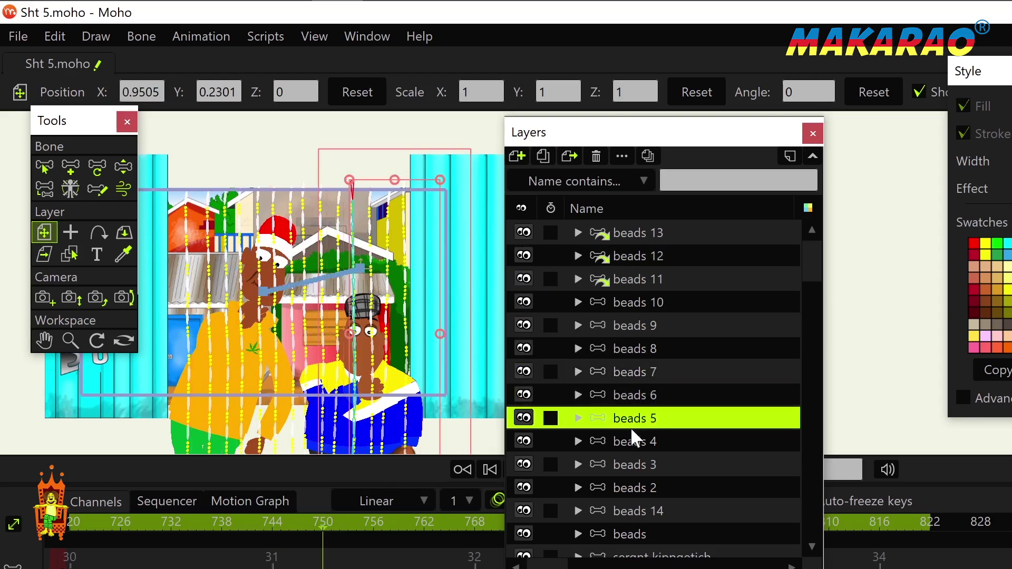
left_click(630, 442)
left_click(630, 463)
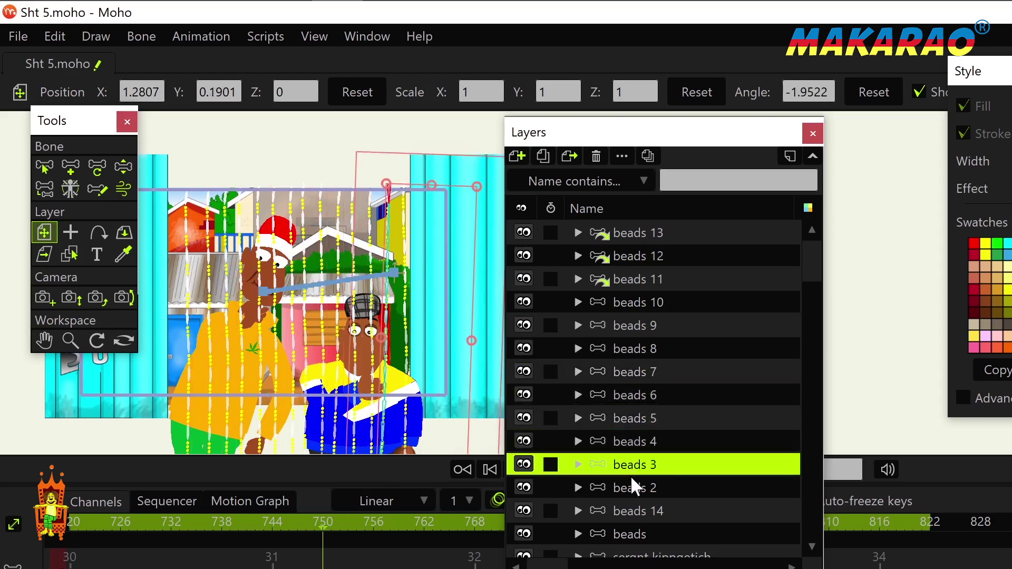
left_click(631, 494)
left_click(634, 507)
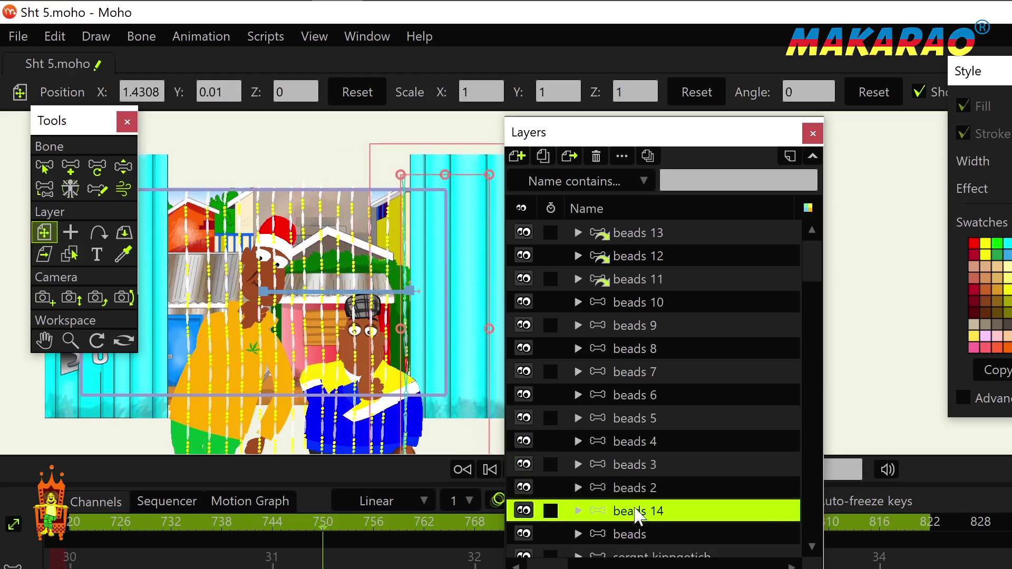
left_click(639, 532)
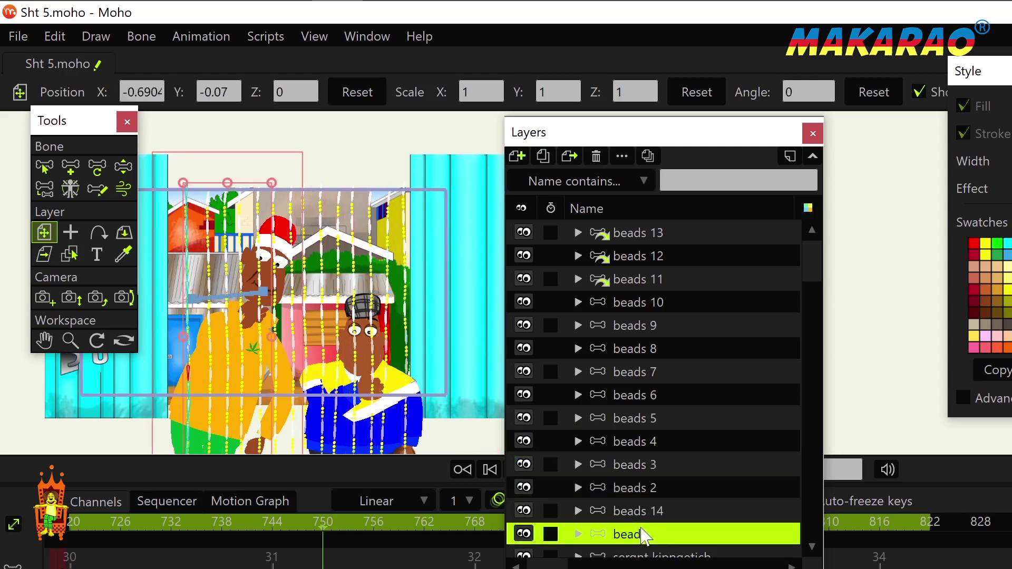
Go back up through the bead layers from beads 14 to beads 13 and identify each string's place in the curtain
left_click_drag(815, 257, 805, 311)
left_click(625, 463)
left_click(635, 438)
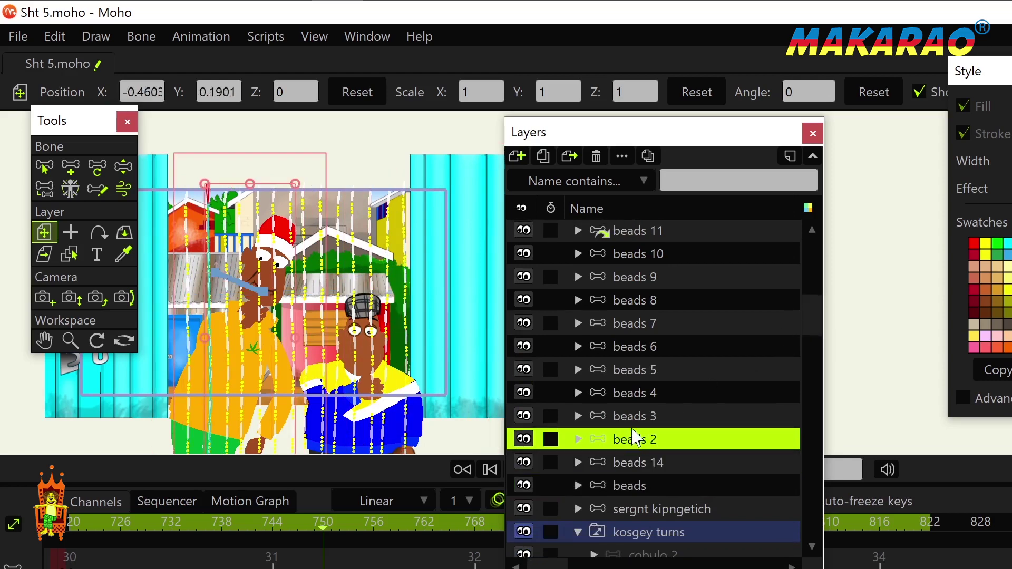
left_click(633, 422)
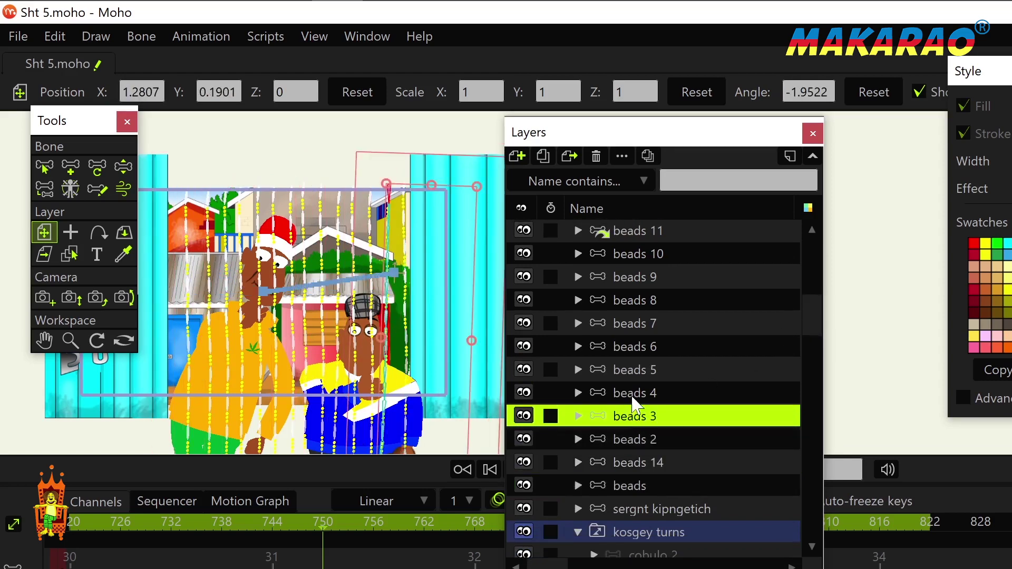
left_click(636, 399)
left_click(635, 372)
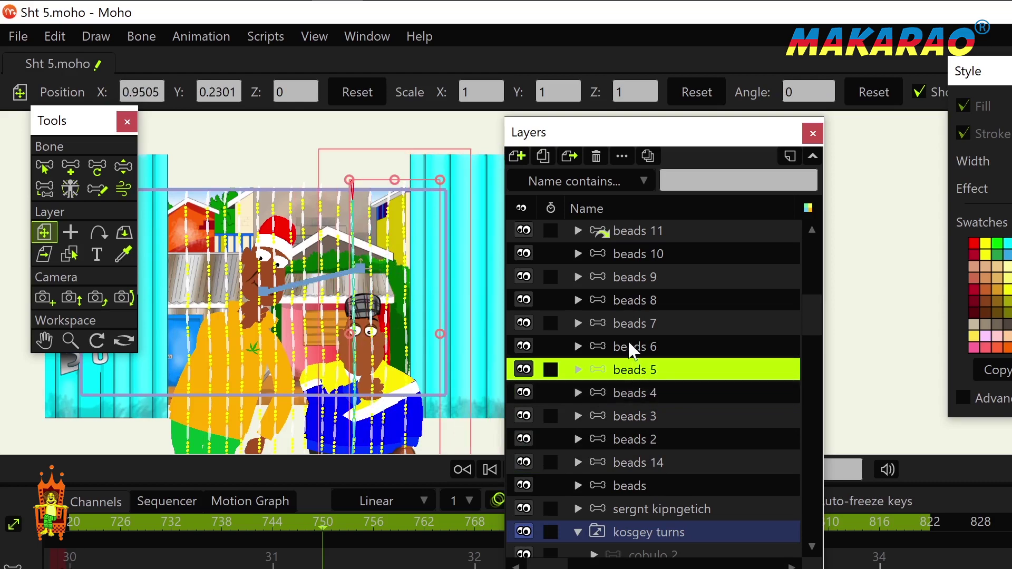
left_click(631, 351)
left_click(641, 327)
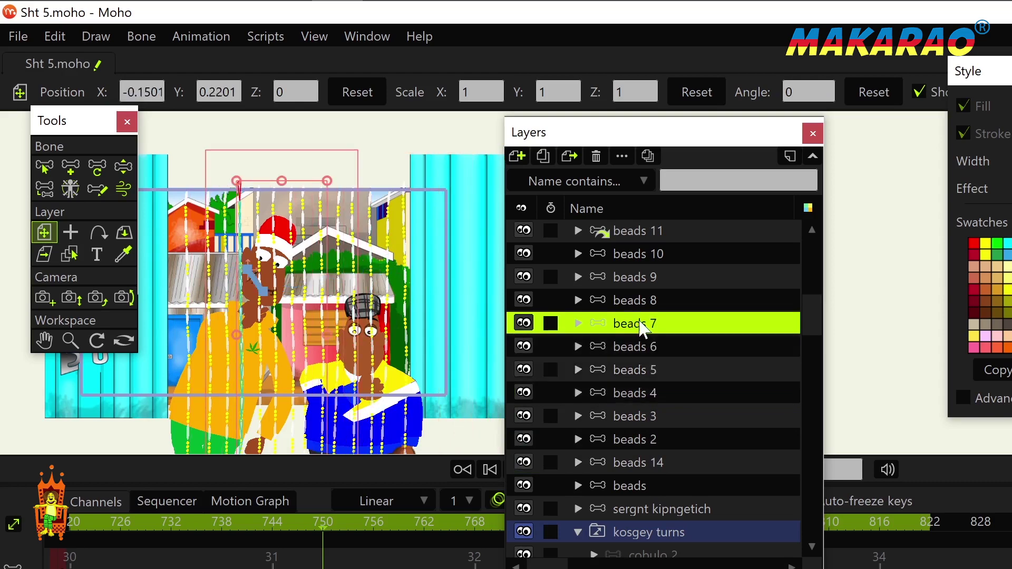
left_click(647, 307)
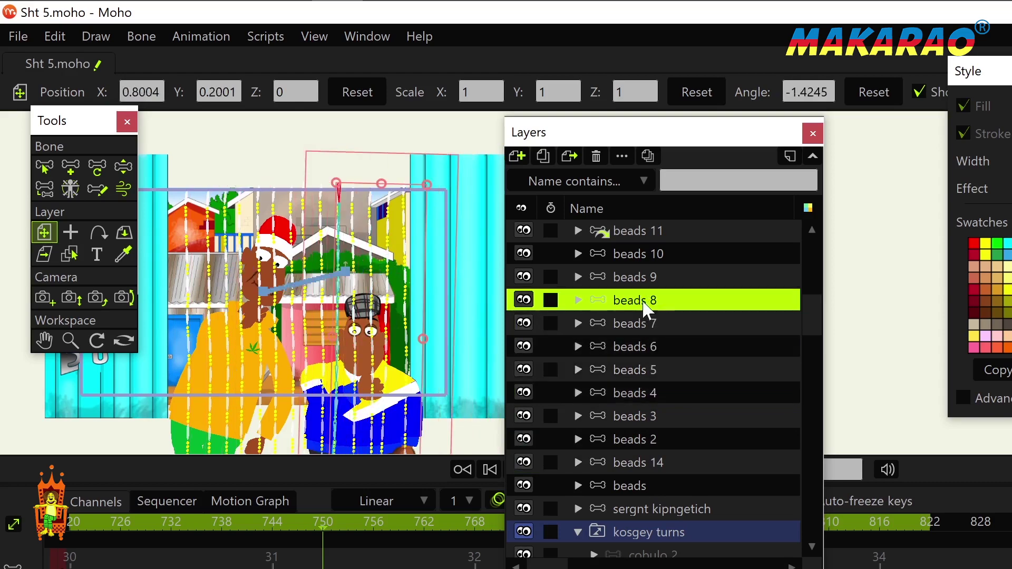
left_click(647, 283)
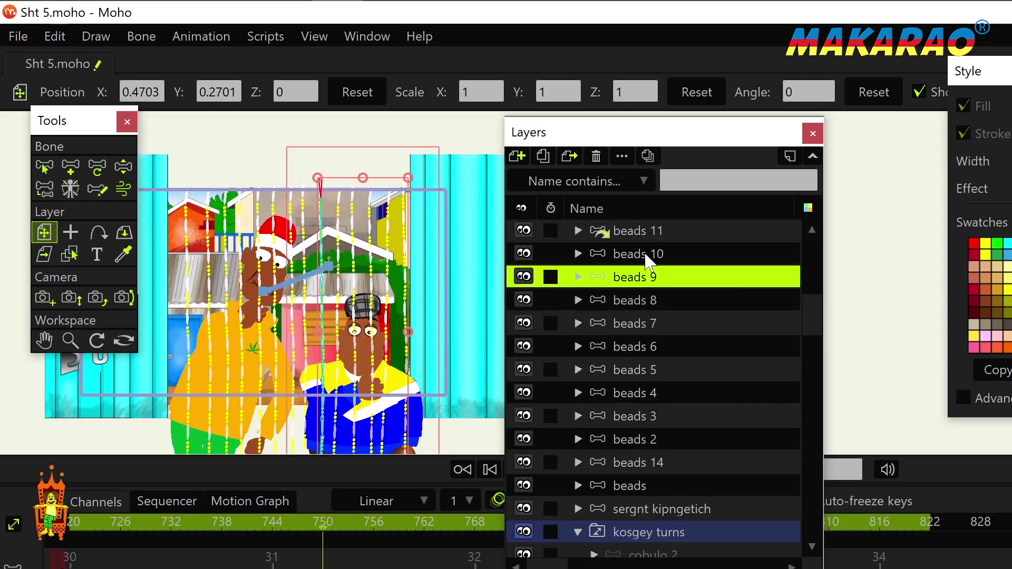
left_click(646, 255)
left_click(645, 236)
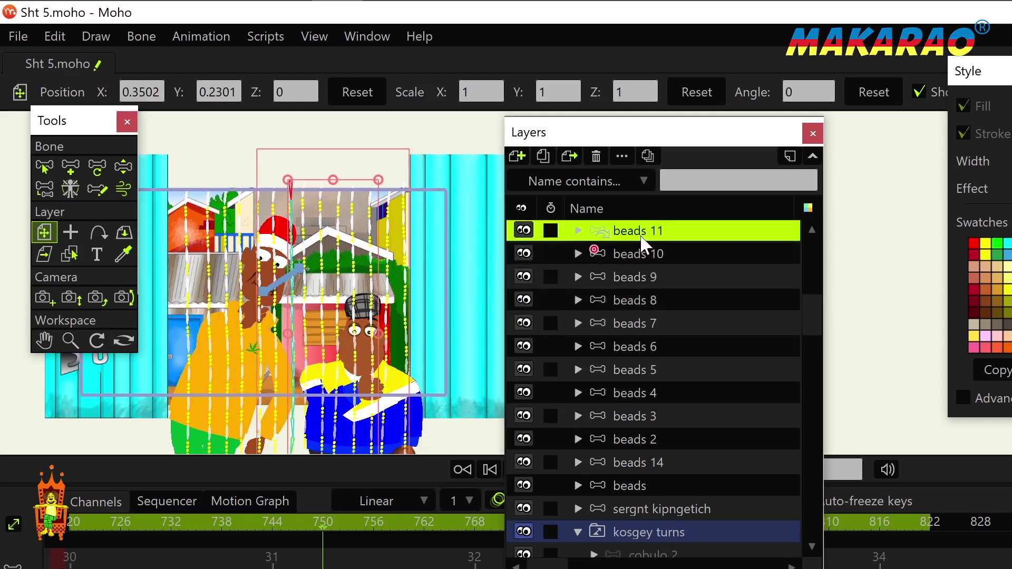
left_click_drag(812, 333, 812, 279)
left_click(643, 261)
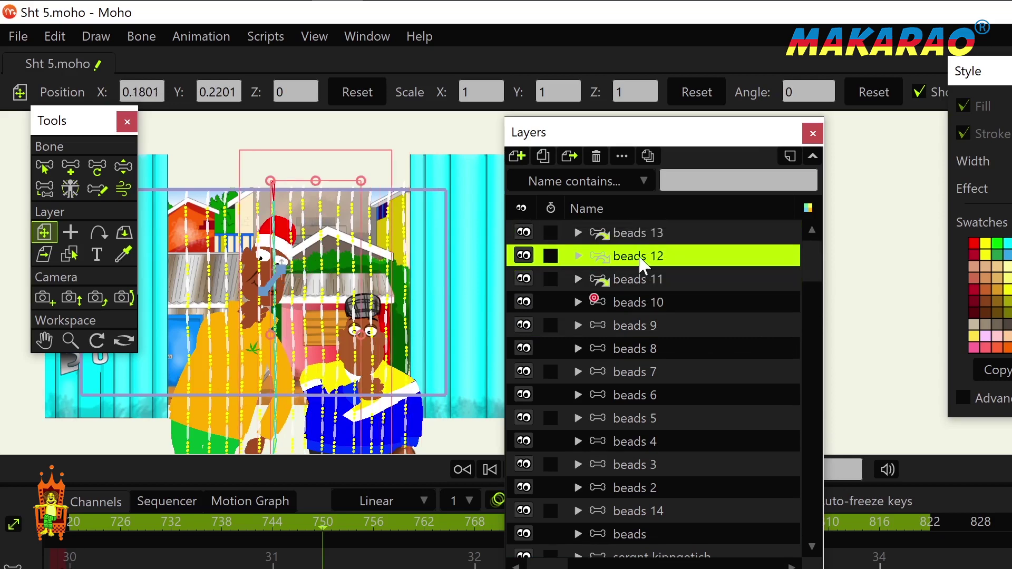
left_click(639, 238)
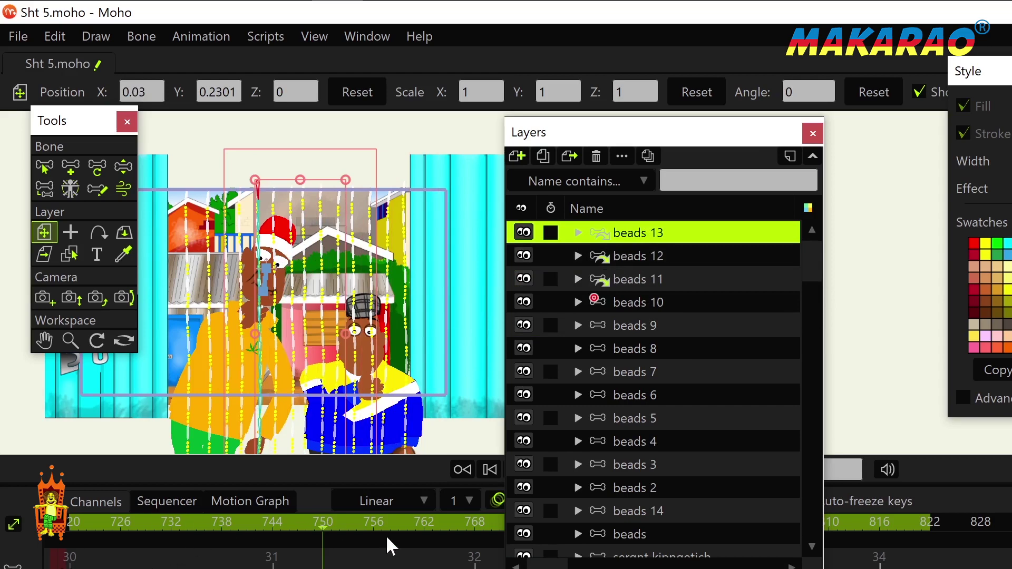
Move the Layers window clear of the canvas and pose the beads 13 bones for the bend's starting keyframe at frame 749
left_click_drag(588, 133, 850, 142)
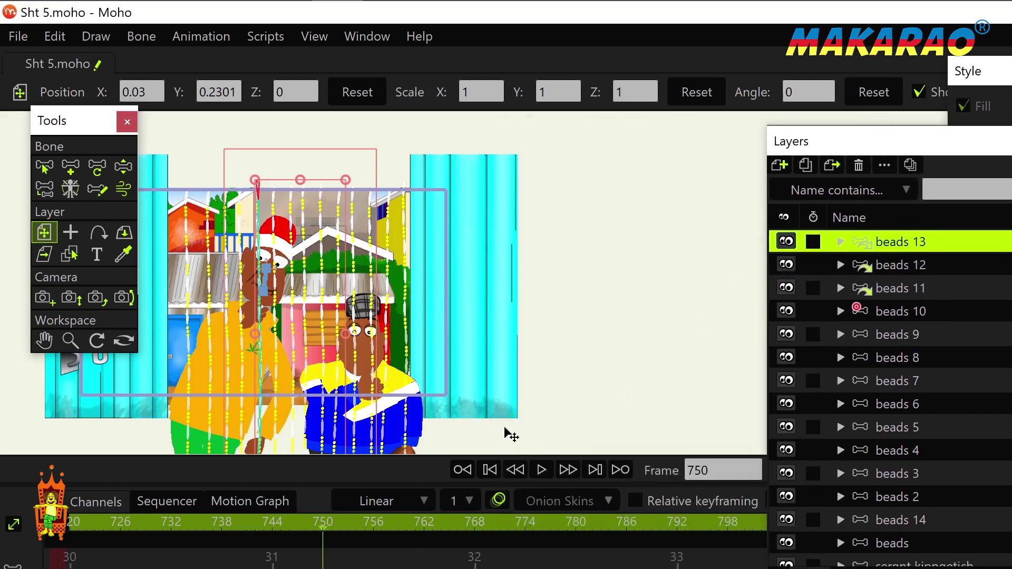
left_click_drag(797, 140, 947, 173)
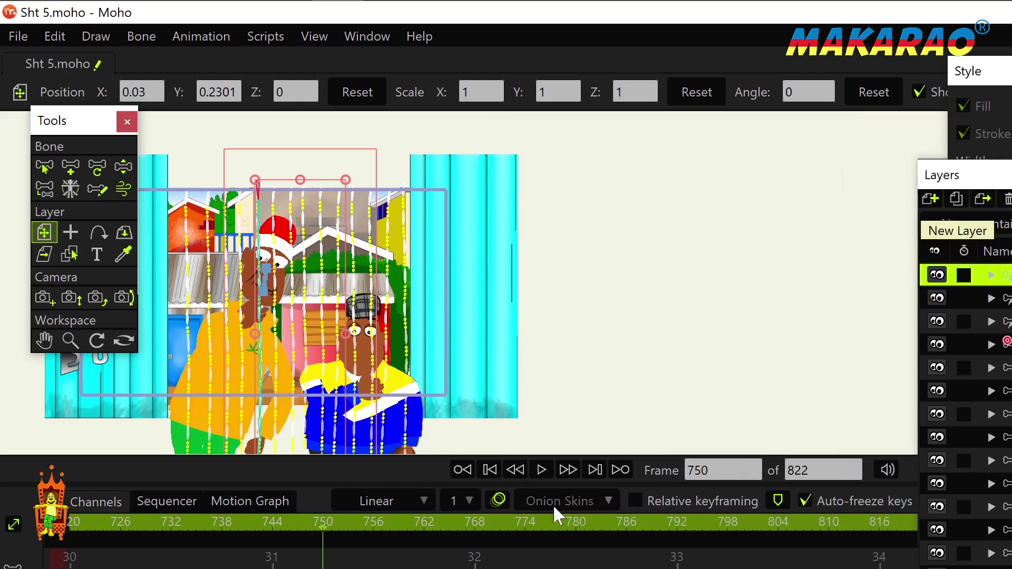
left_click(123, 167)
mouse_move(283, 355)
left_mouse_down()
mouse_move(289, 326)
mouse_move(296, 361)
left_mouse_up()
scroll(285, 321, "up", 4)
key("Left")
key("Left")
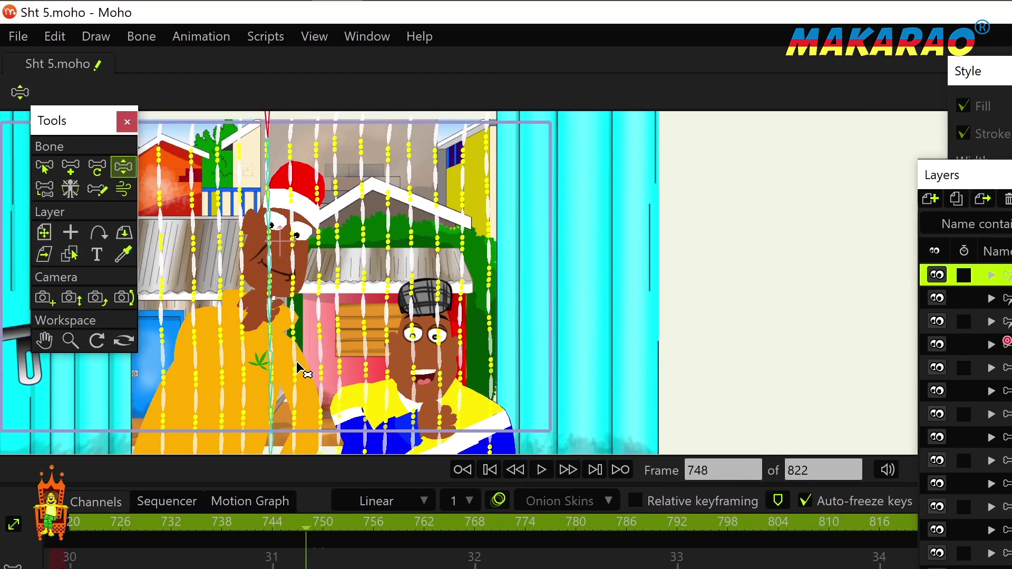
key("ctrl+Right")
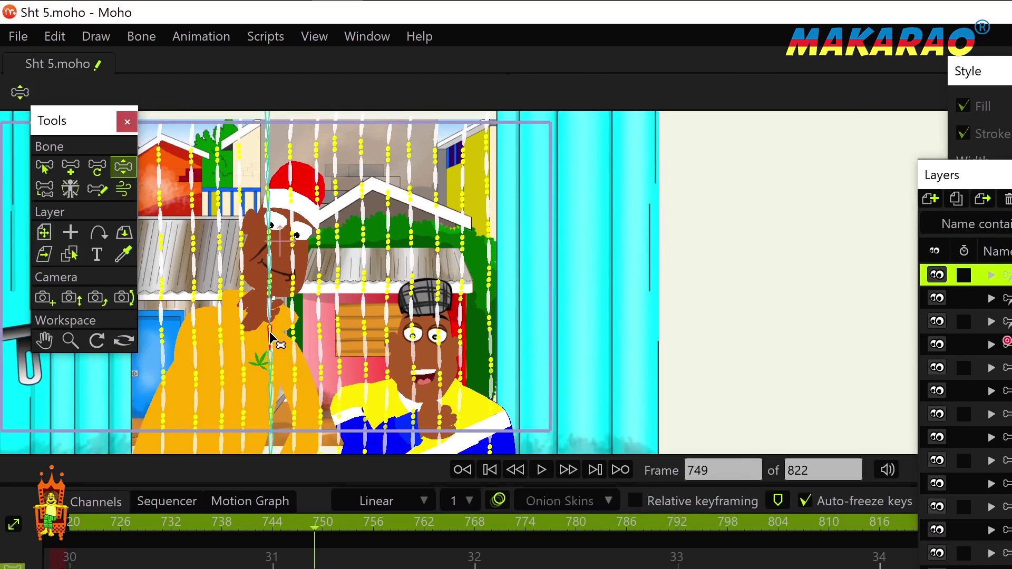
left_click_drag(270, 337, 271, 346)
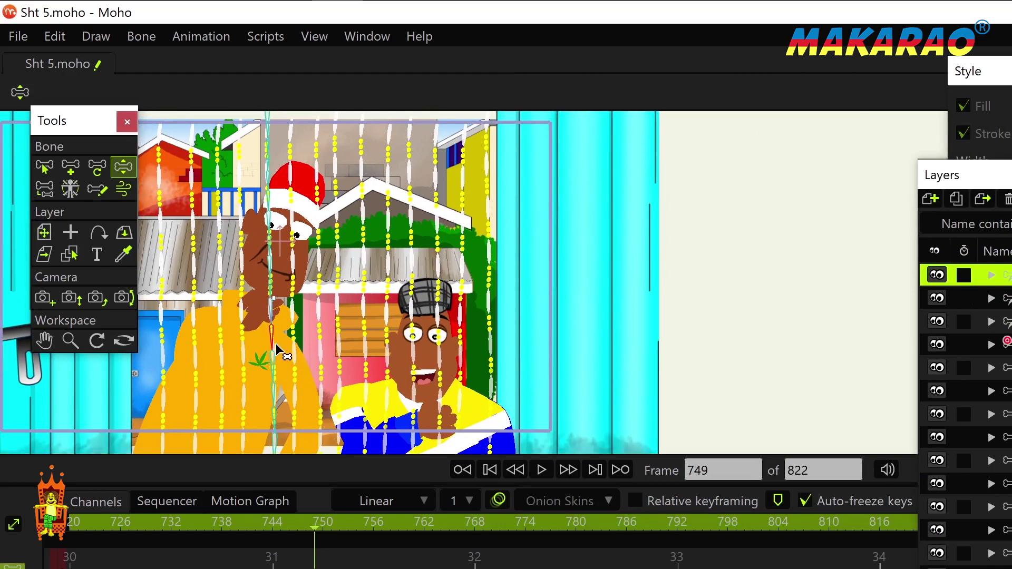
Step through frames 749 to 758 and examine how the character in orange moves behind the bead curtain
key("Right")
key("Right")
key("Left")
key("Right")
key("Right")
key("Right")
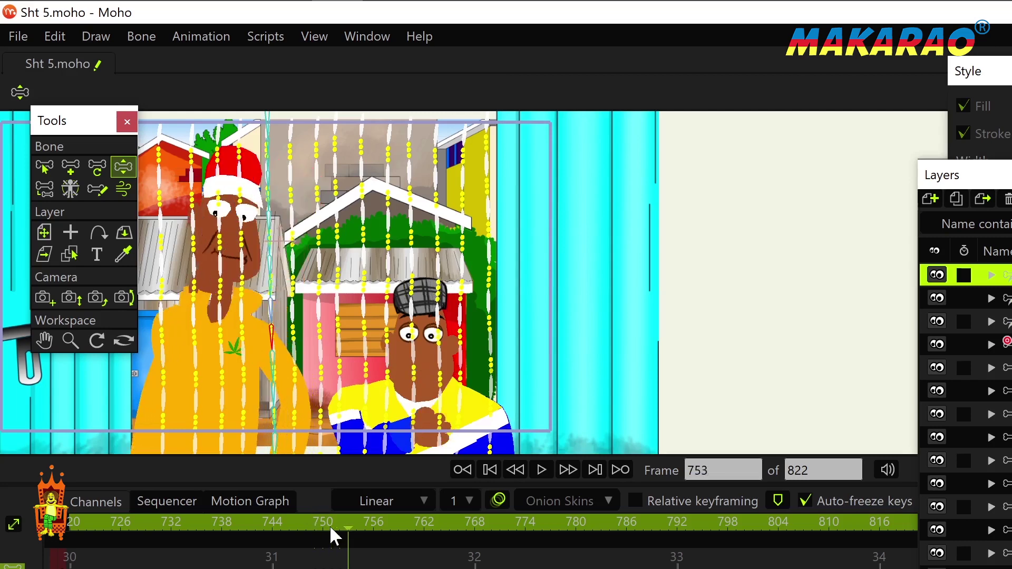
key("ctrl+Right")
key("ctrl+Right")
key("ctrl+Right")
key("ctrl+Right")
key("ctrl+Right")
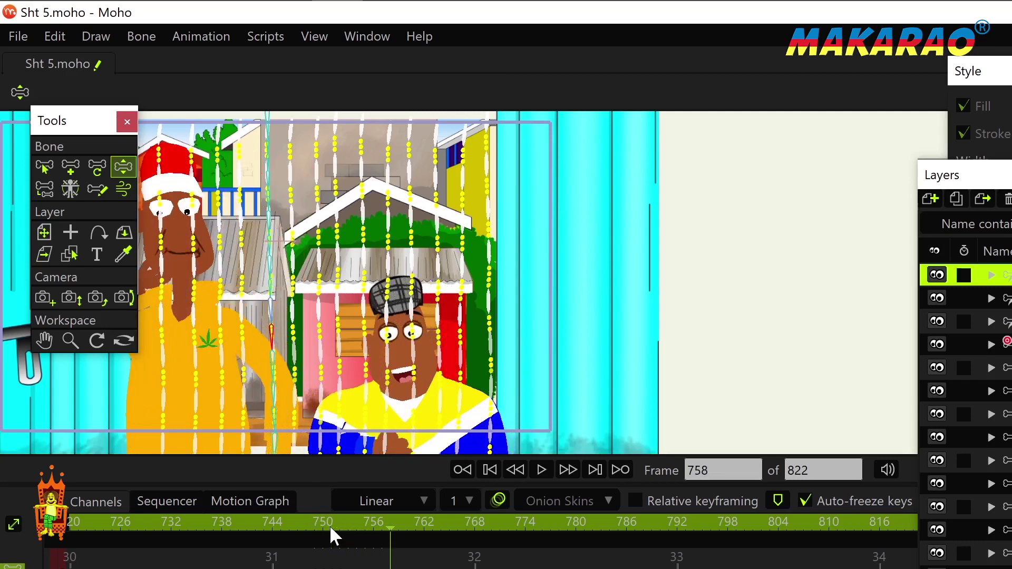
key("ctrl+Left")
key("ctrl+Left")
key("ctrl+Left")
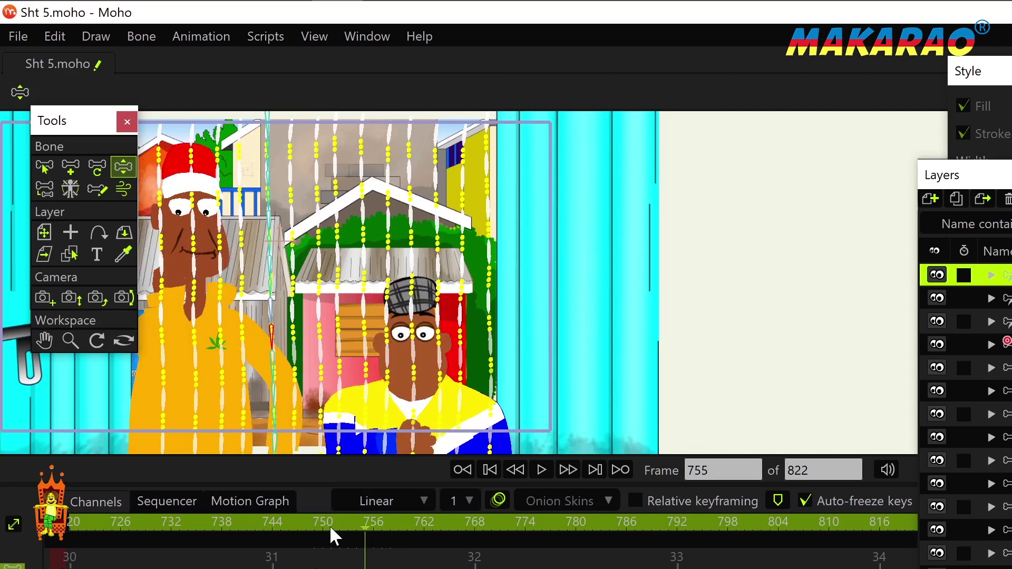
At frame 756, bend the beads 13 bone chain diagonally across the face and body of the character in orange
key("Right")
left_click_drag(283, 340, 233, 305)
left_click_drag(271, 237, 265, 238)
left_click_drag(218, 276, 252, 287)
left_click_drag(266, 224, 266, 223)
left_click_drag(217, 297, 218, 319)
left_click_drag(253, 277, 244, 316)
left_click_drag(254, 240, 255, 241)
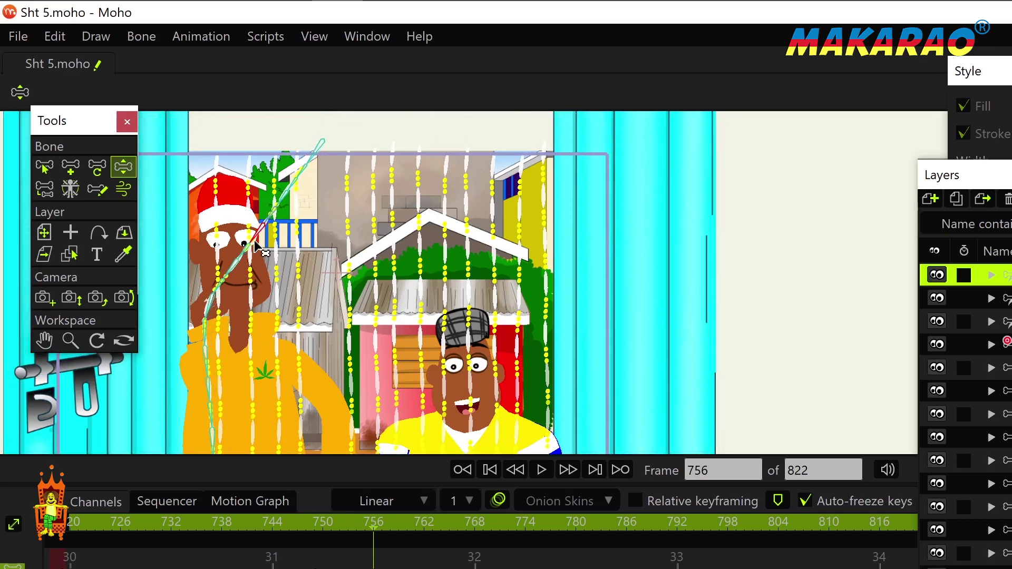
left_click_drag(214, 322, 214, 291)
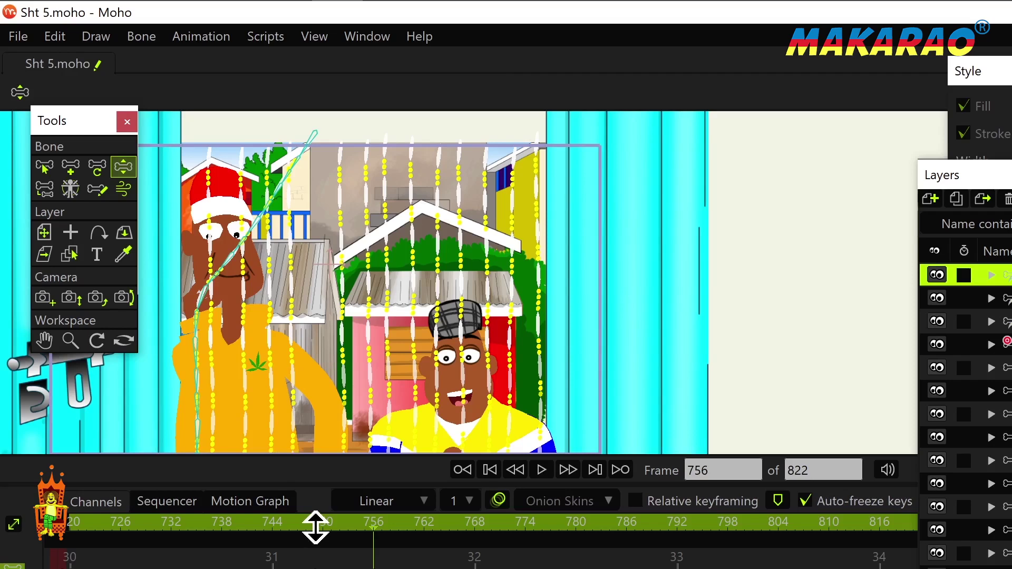
Enlarge the timeline area, check beads 12 and beads 11, and reselect beads 13 to show its bone keyframes
left_click(1004, 298)
left_click_drag(316, 484, 317, 478)
left_click(1001, 322)
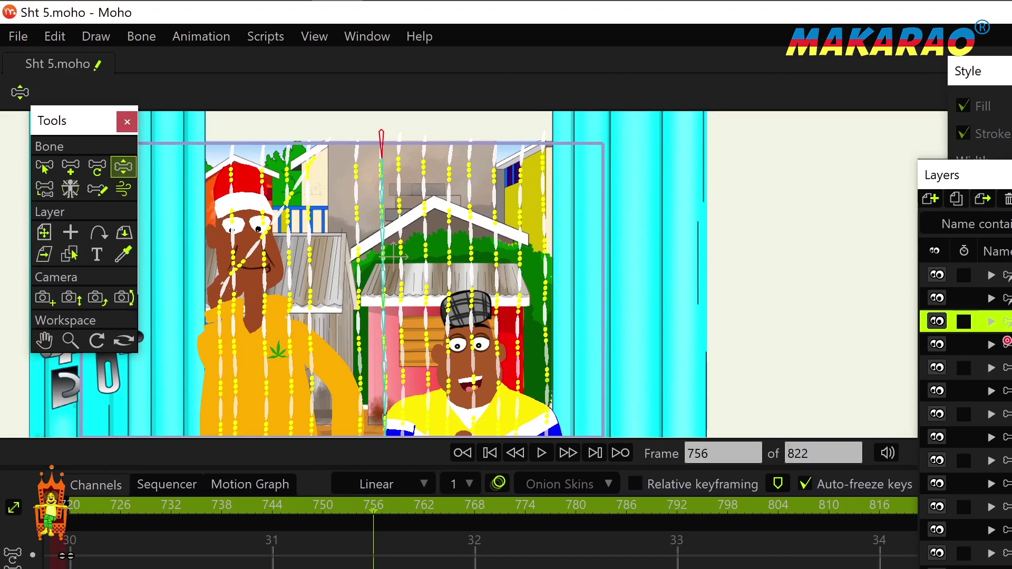
left_click(998, 298)
left_click(999, 275)
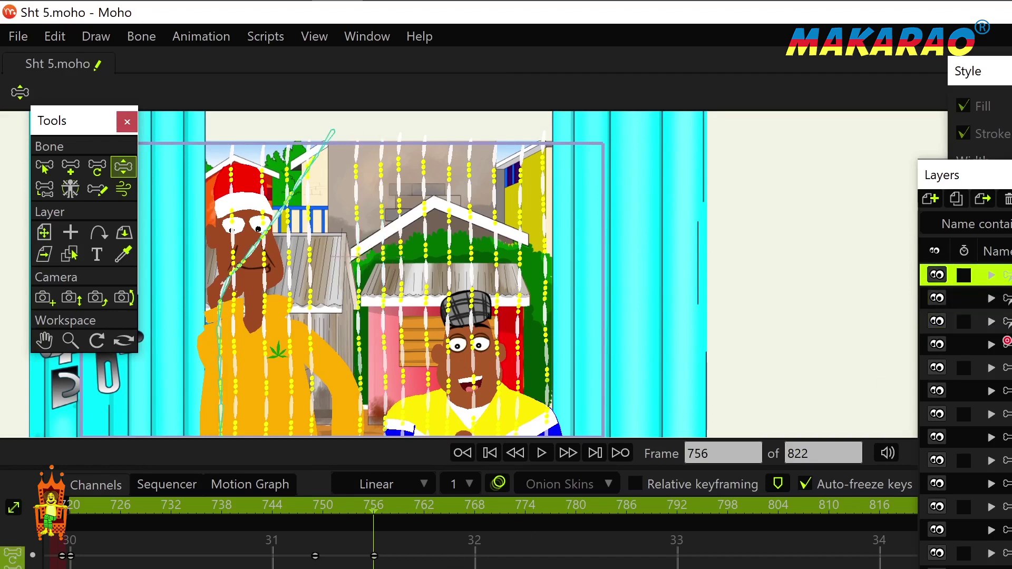
Review the beads 13 bend against the character's movement and shift its starting keyframe to frame 750
left_click(316, 511)
key("Right")
key("Right")
key("Right")
key("Right")
key("Right")
key("Left")
key("Left")
key("Left")
key("Left")
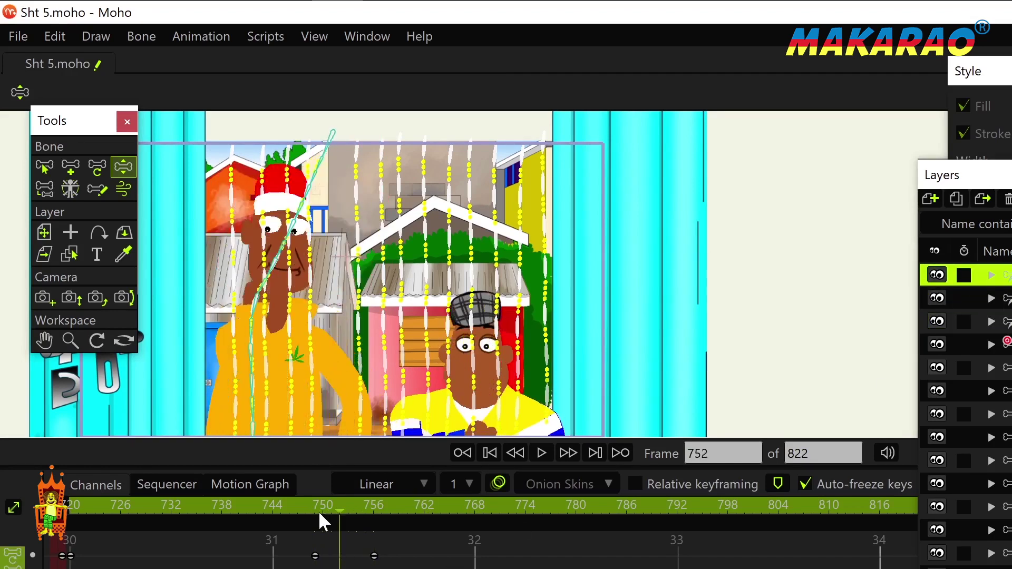
key("Right")
key("Right")
key("Left")
left_click_drag(314, 568, 334, 550)
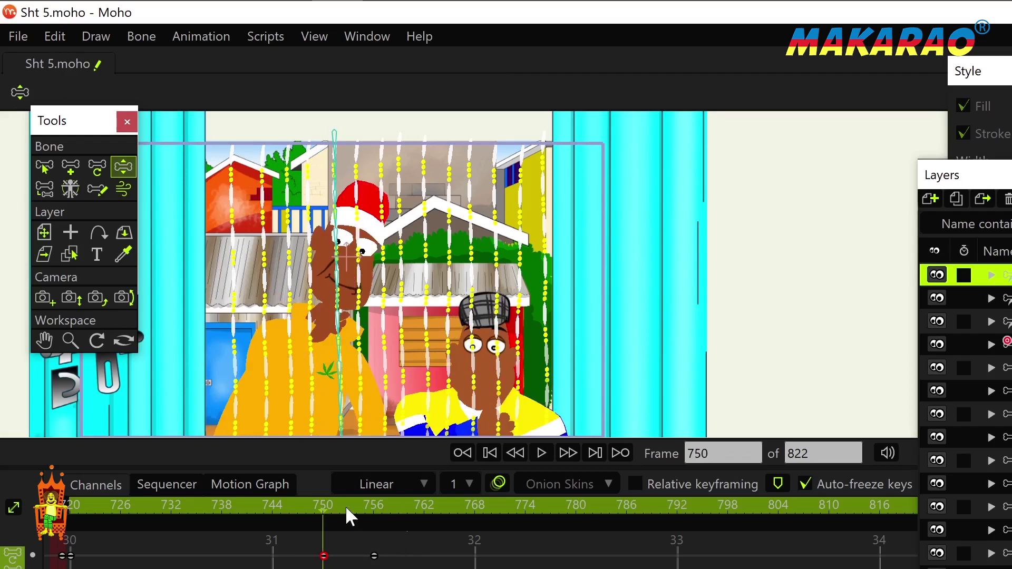
Select the beads 7 string at frame 751 and pull its bones toward the character in orange to bend it
key("Right")
left_click(1008, 299)
left_click(1008, 322)
left_click(1007, 345)
key("Down")
key("Down")
key("Down")
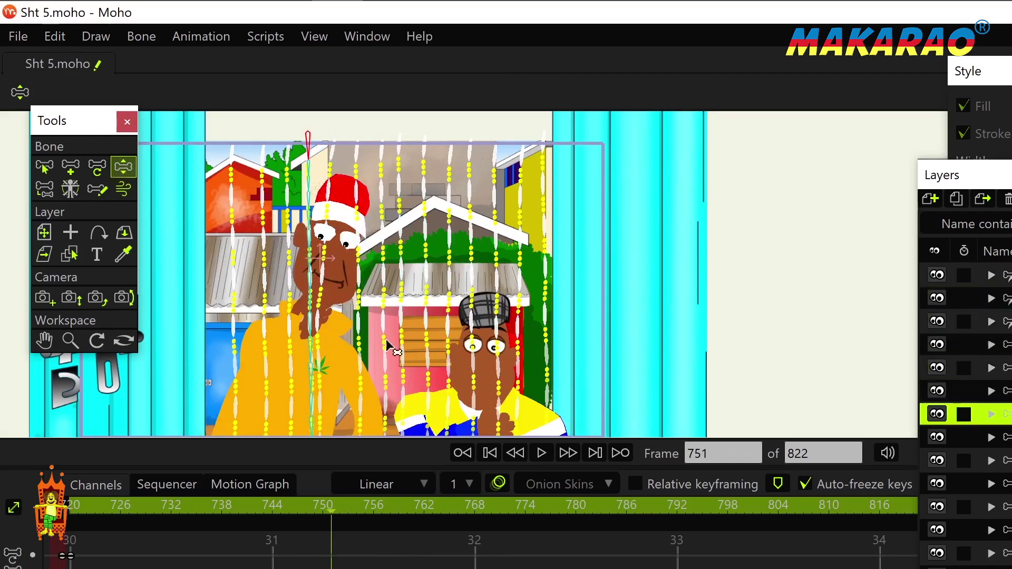
left_click_drag(311, 328, 217, 333)
Step through and play the animation from around frame 750 to check the beads 7 bend against the character's movement
left_click(335, 512)
key("Right")
key("Right")
key("Right")
key("Right")
key("Right")
key("Right")
key("Left")
key("Left")
key("Right")
left_click(337, 511)
key("space")
key("space")
left_click(308, 510)
key("space")
Adjust the lower bones of beads 7 at frames 759 and 762 to add follow-through keyframes to its swing
left_click_drag(307, 508, 398, 508)
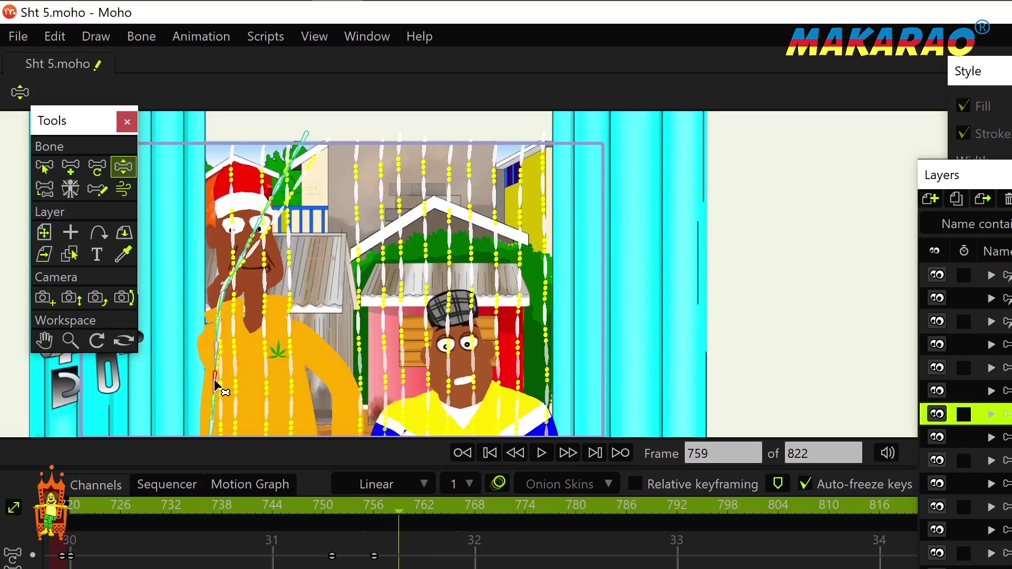
left_click_drag(379, 507, 338, 509)
key("space")
key("space")
left_click(423, 508)
left_click_drag(214, 380, 216, 381)
Refine the lower bone pose of beads 7 at frame 751 and review the swing through about frame 765
key("space")
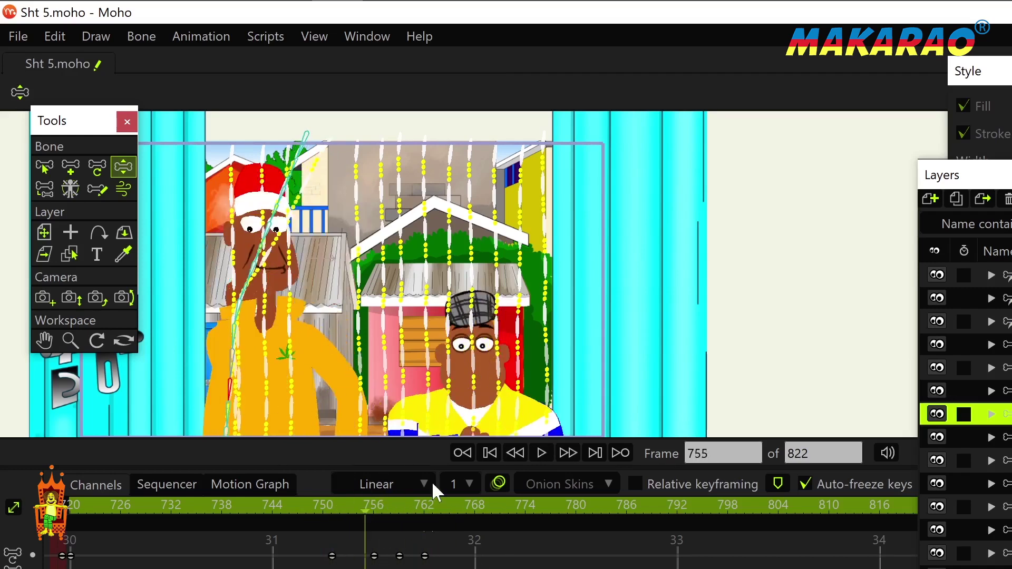
key("space")
left_click(337, 508)
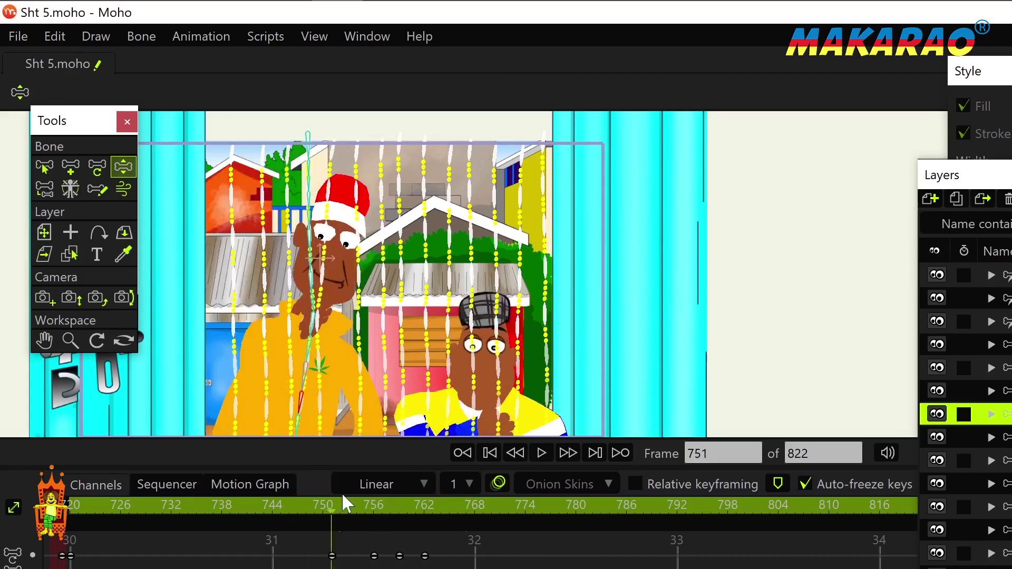
left_click_drag(404, 307, 404, 284)
left_click_drag(307, 324, 313, 325)
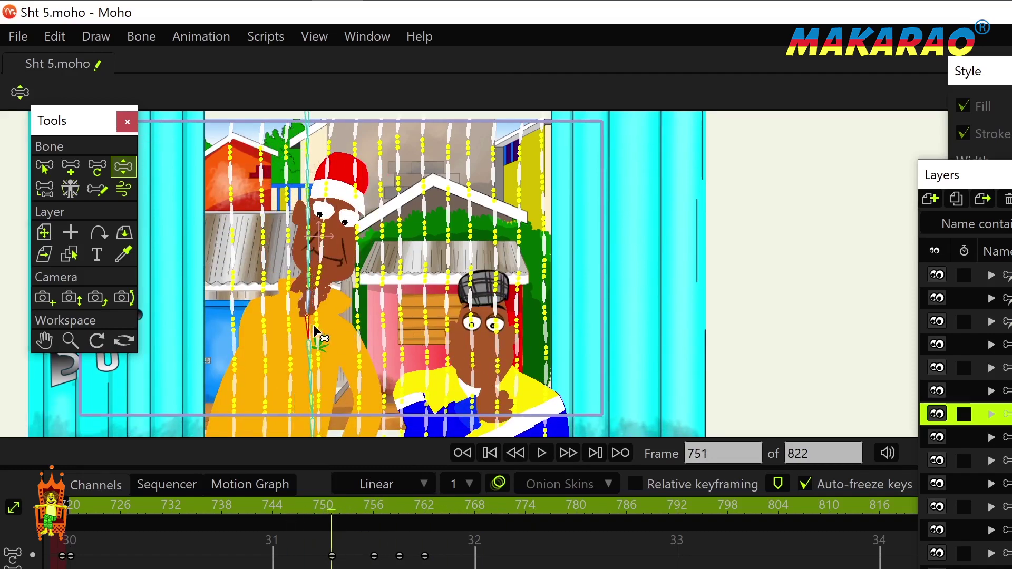
left_click(77, 507)
left_click(343, 506)
left_click_drag(347, 504, 445, 507)
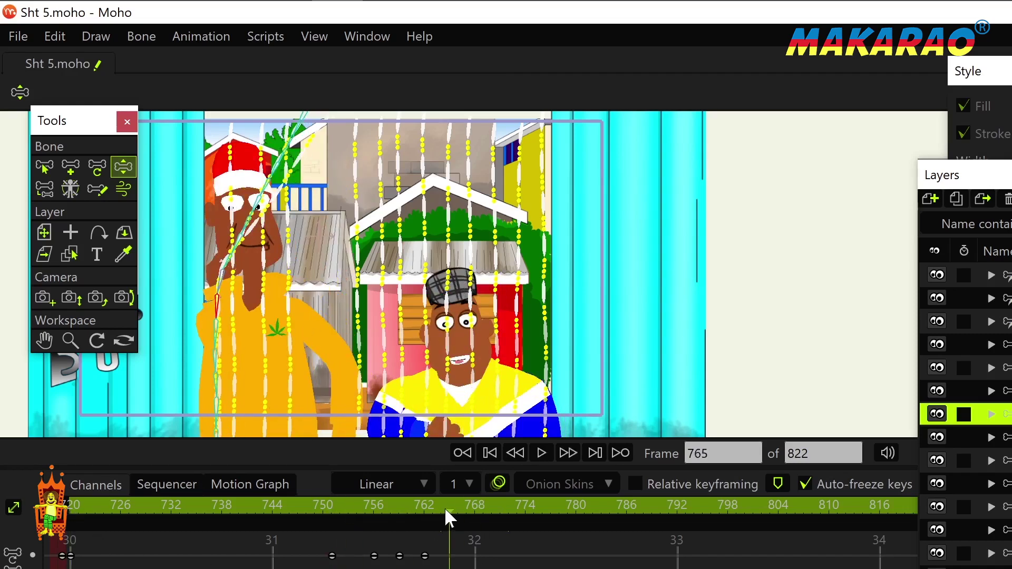
mouse_move(751, 2)
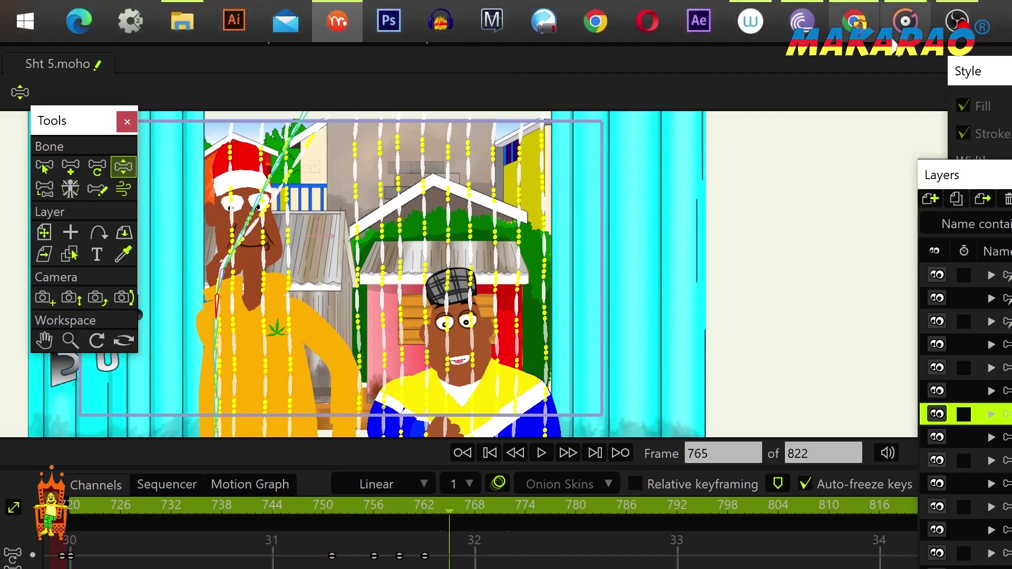
left_click(956, 19)
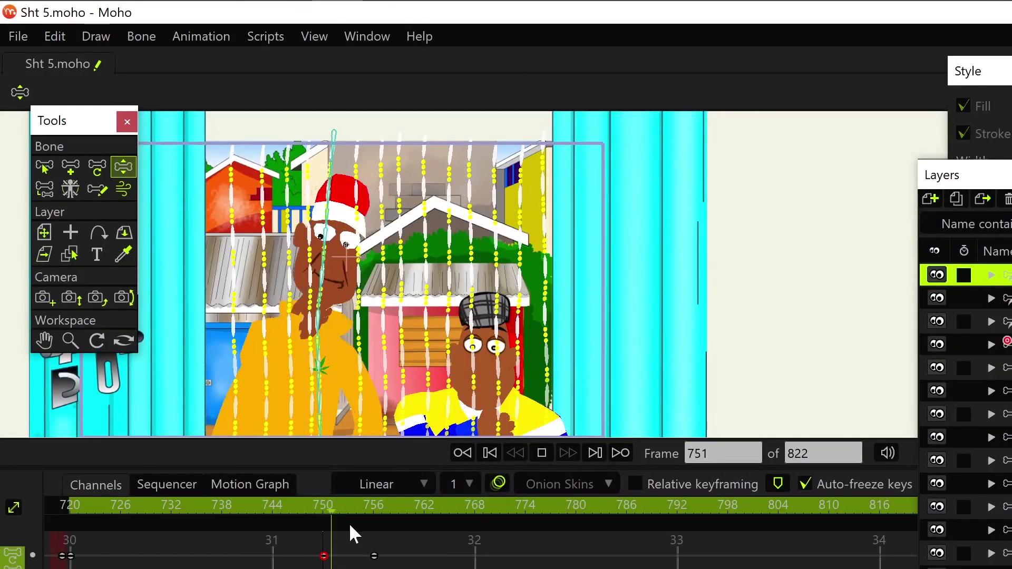